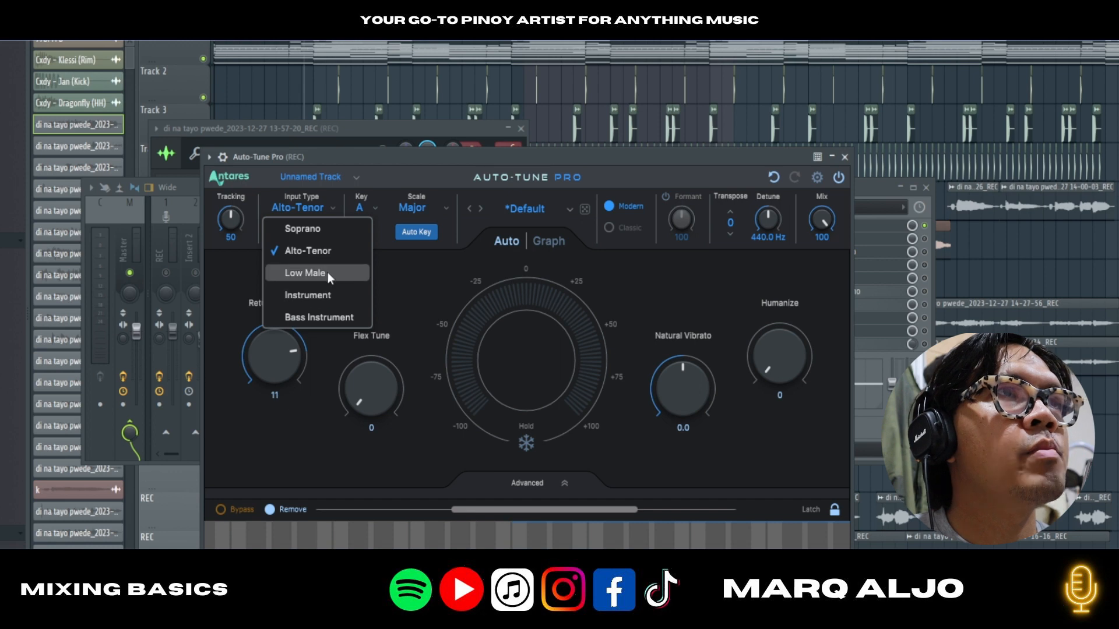
- Audition the REC vocal with only Auto-Tune Pro active, check its pitch display during playback, and close the plugin window
click(438, 282)
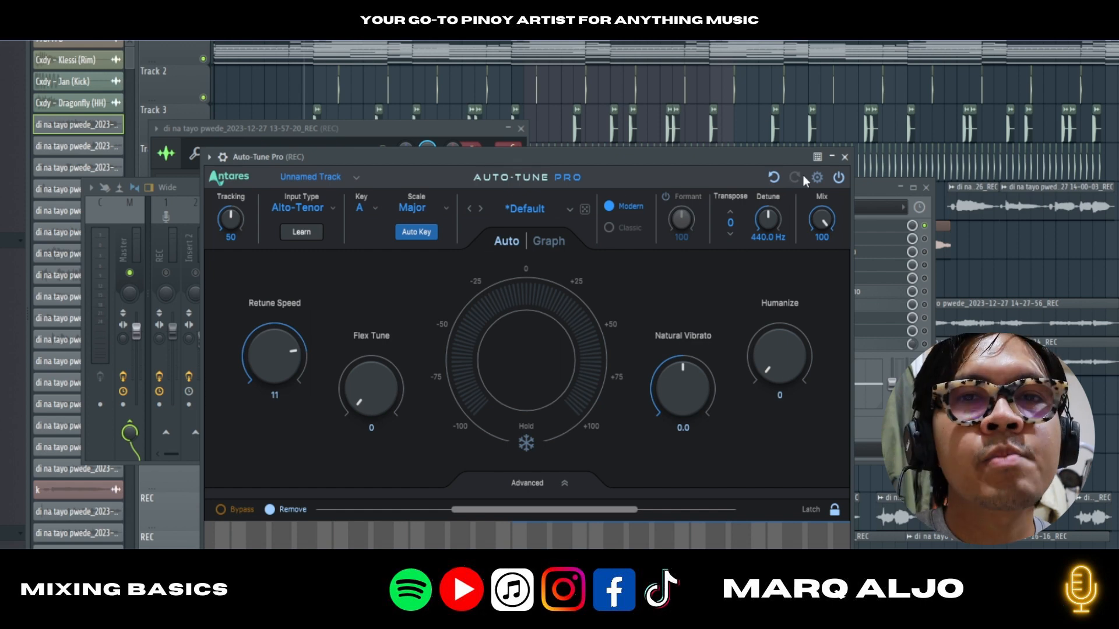
click(832, 157)
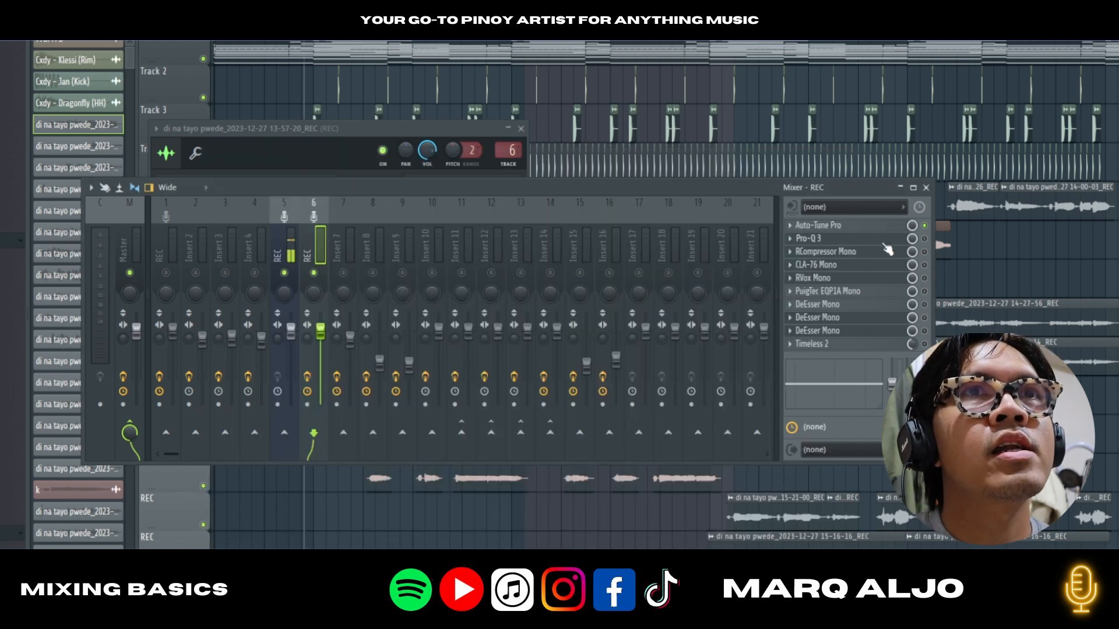
key(space)
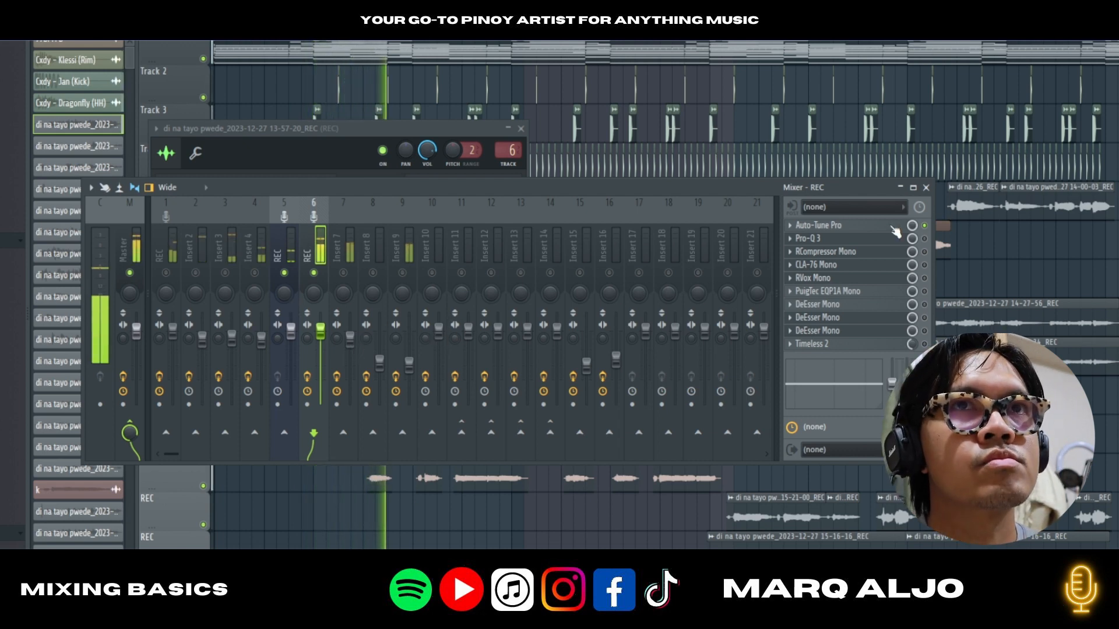
click(810, 232)
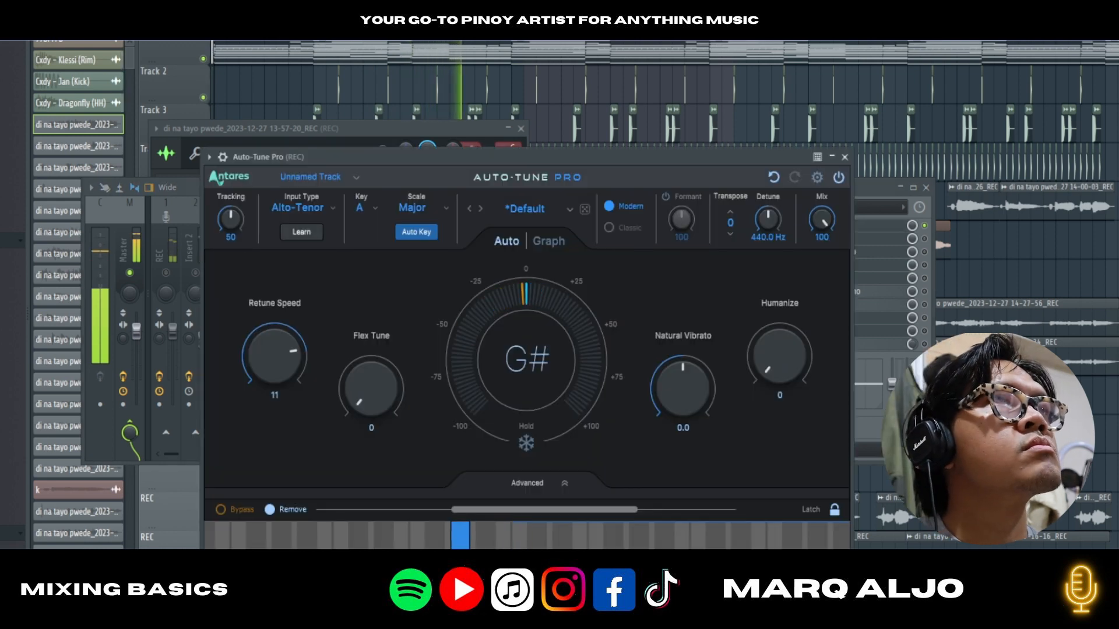
key(space)
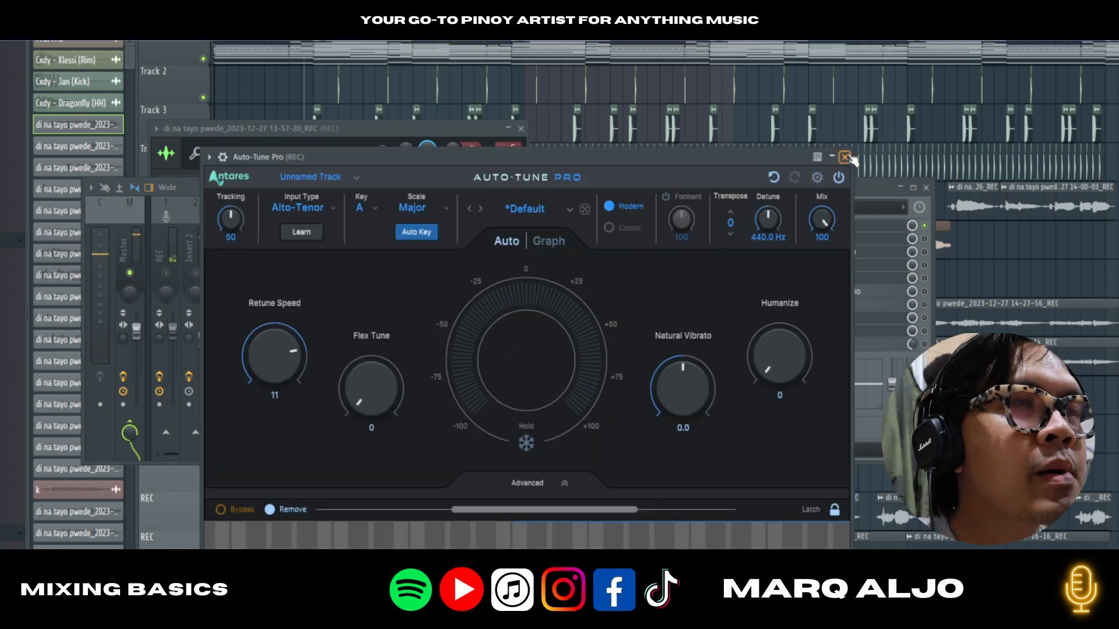
click(844, 157)
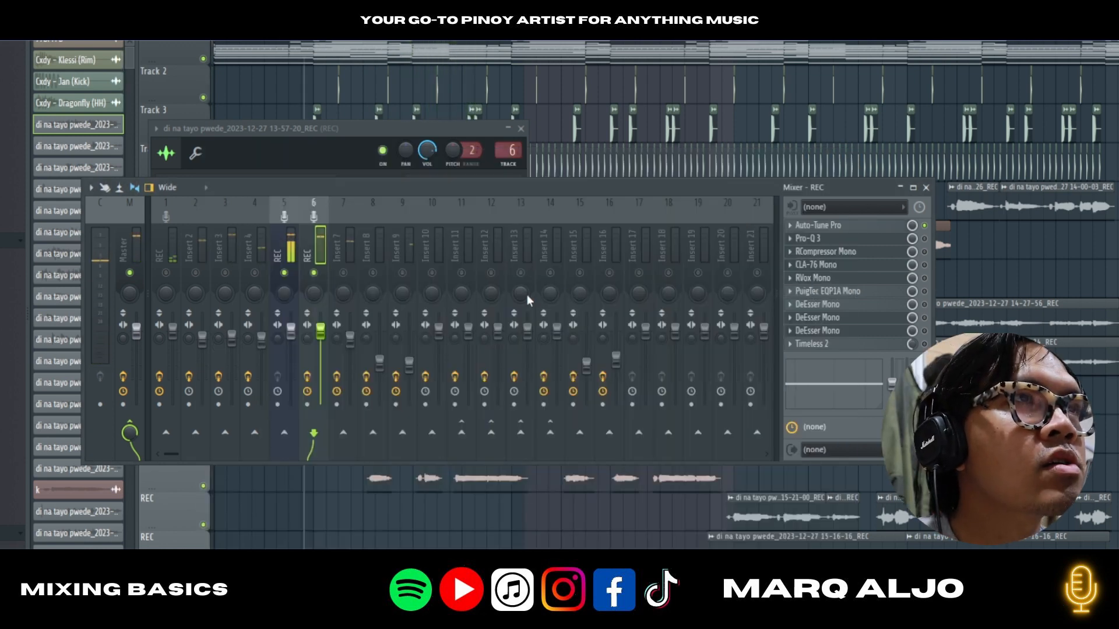
- Bypass Auto-Tune Pro on the REC track and play the vocal without any effects for comparison
click(925, 227)
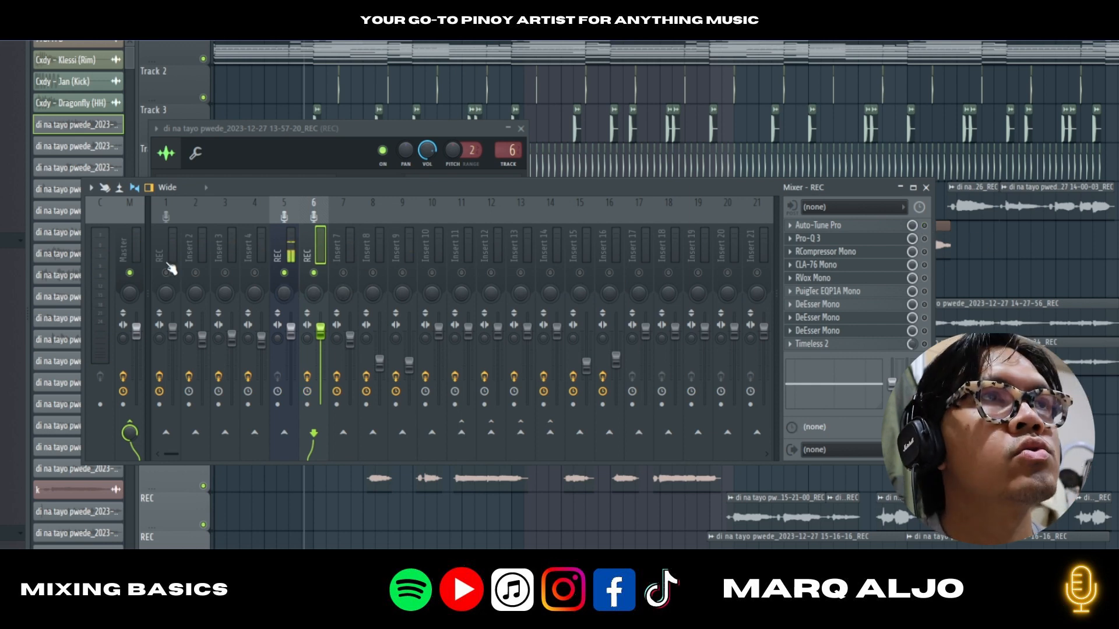
key(space)
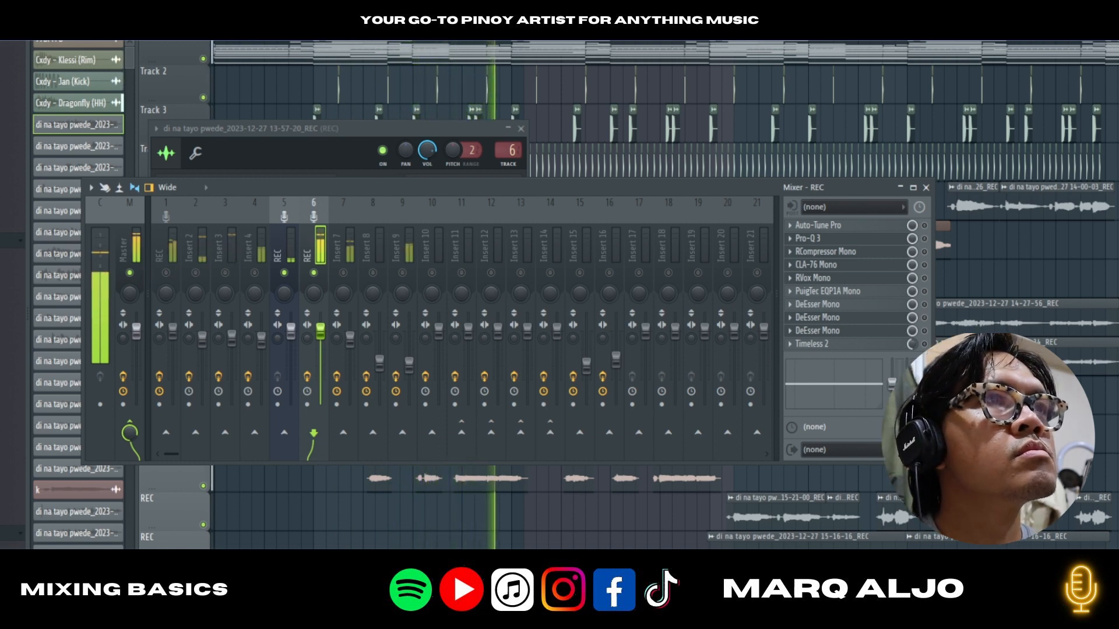
key(space)
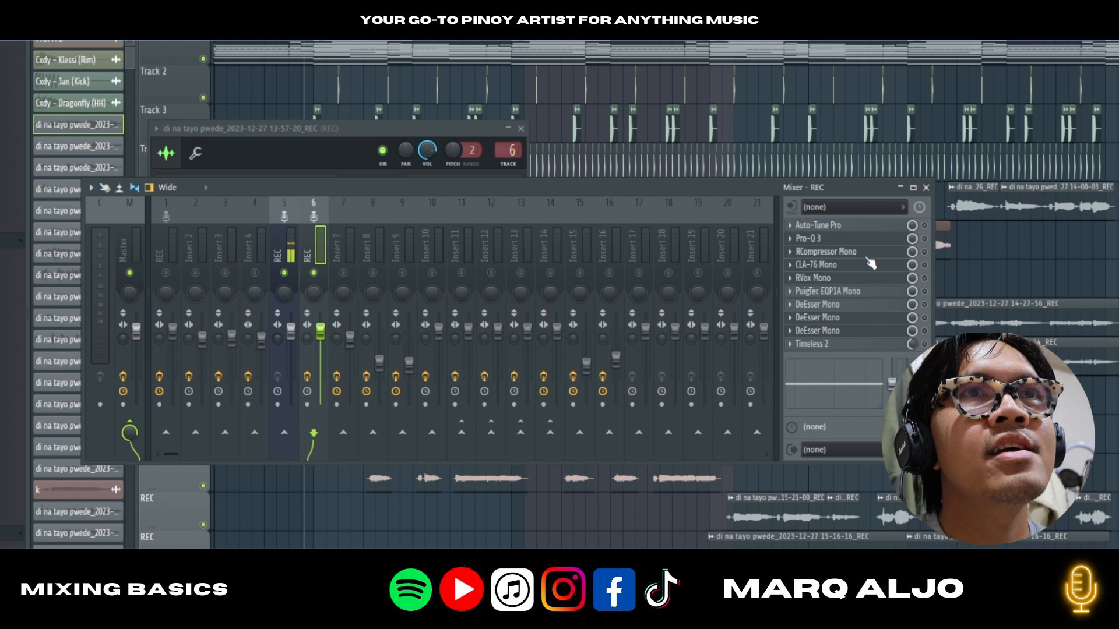
- Enable Pro-Q 3 on the REC track and choose the Vocal Lead 2 preset from its dynamic vocal presets
click(928, 239)
click(469, 202)
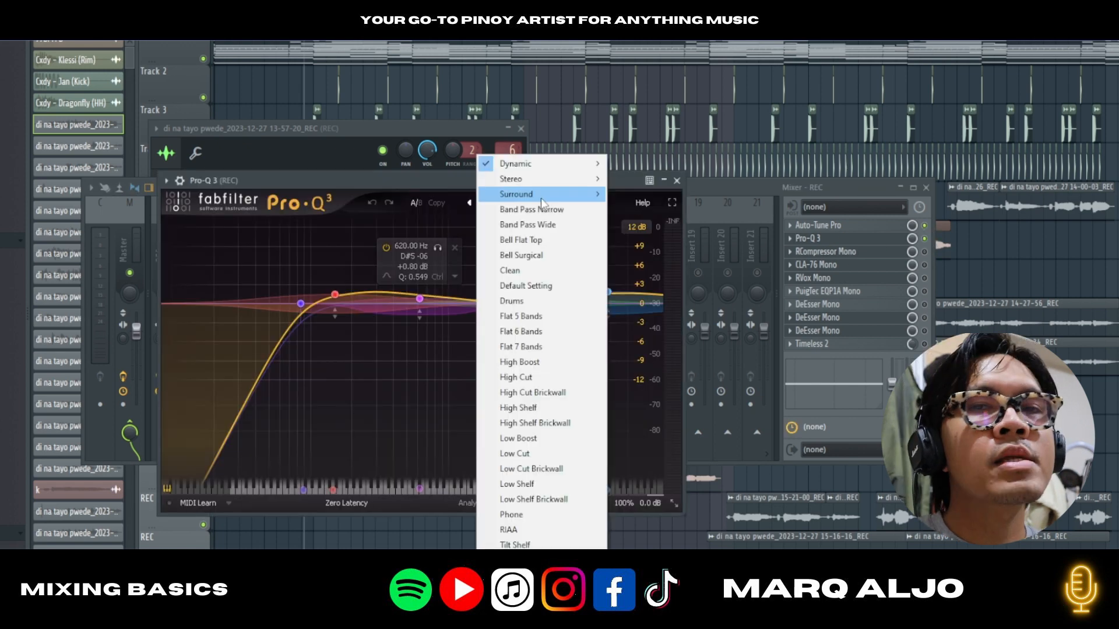
mouse_move(542, 201)
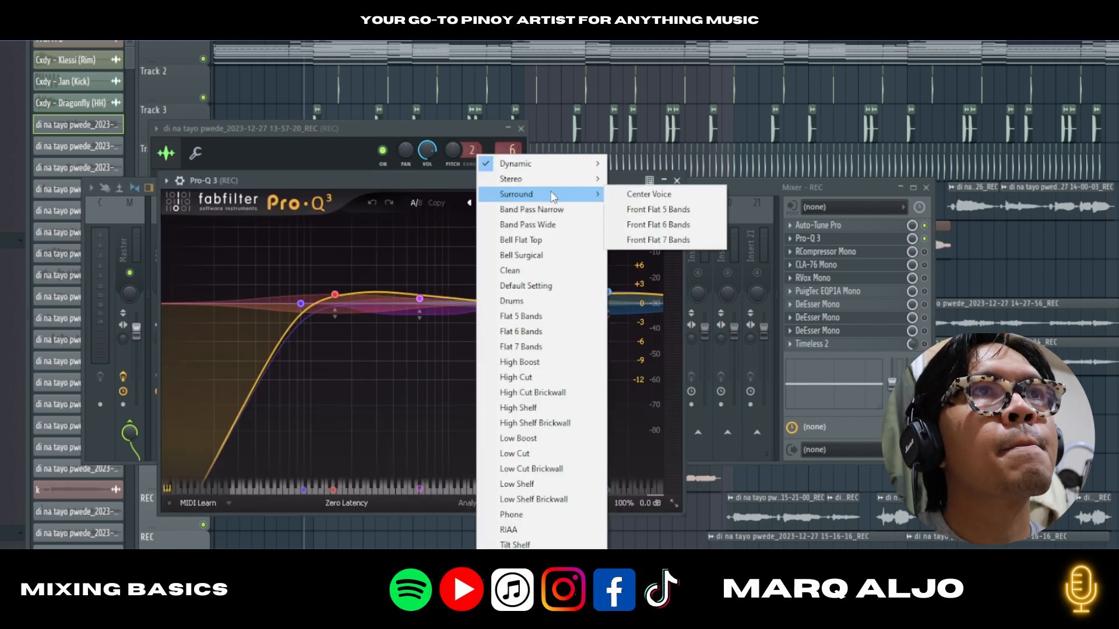
mouse_move(542, 164)
mouse_move(652, 224)
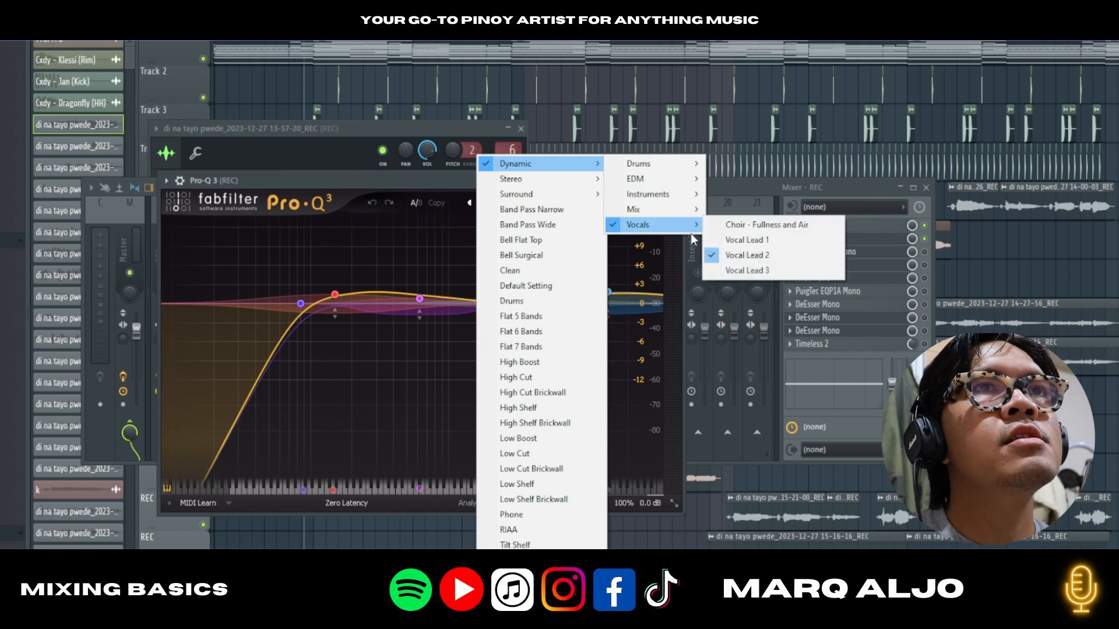
click(753, 259)
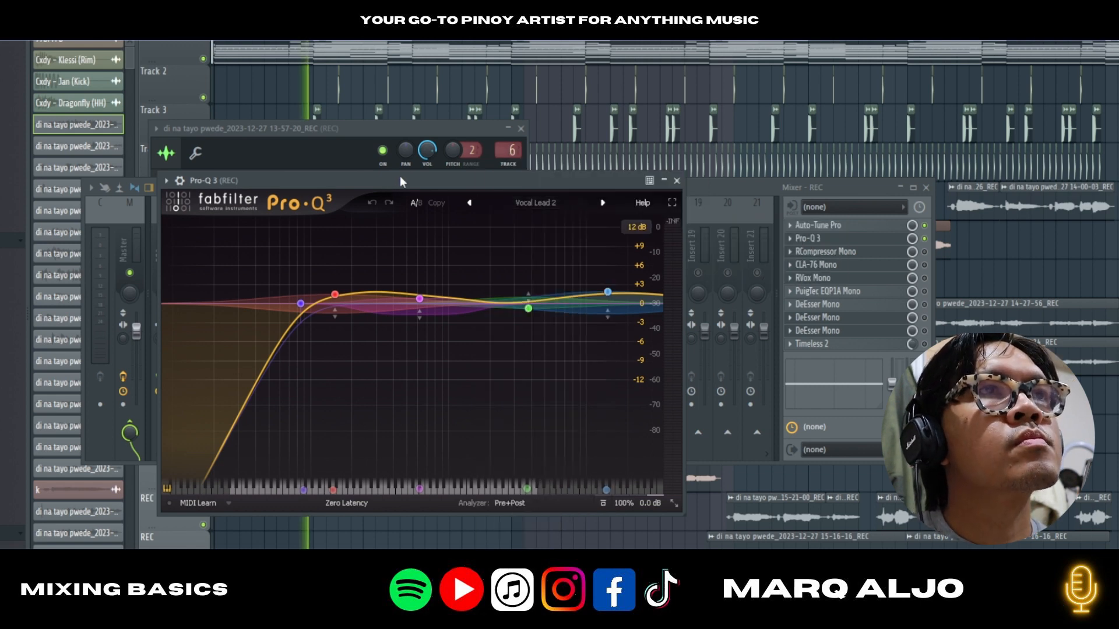
- Audition the vocal with the Pro-Q 3 equalizer applied and close the equalizer window
key(space)
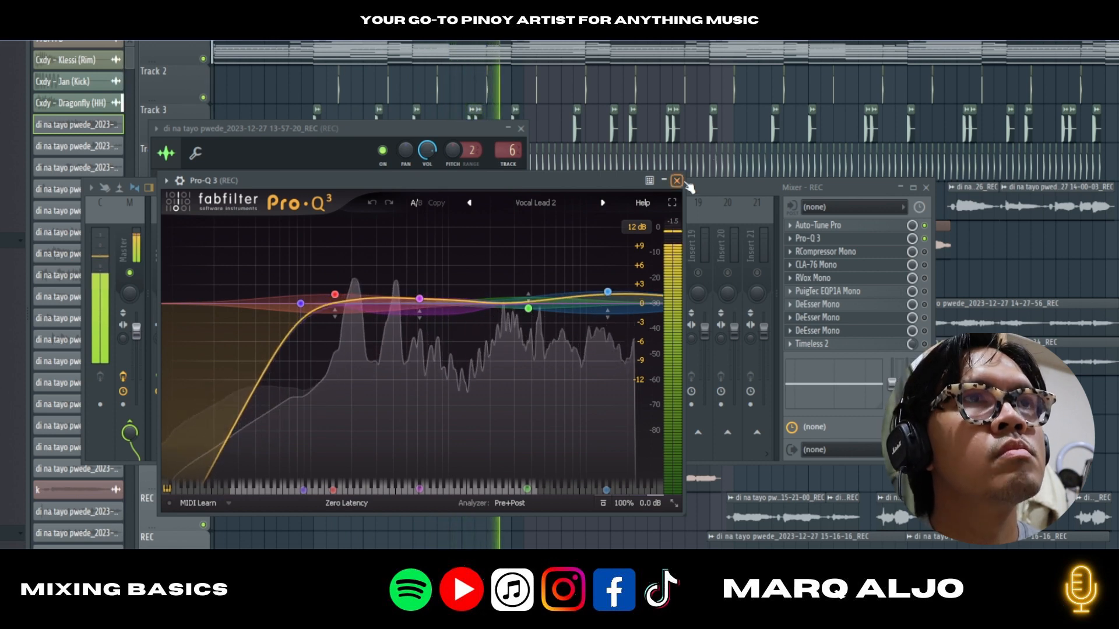
key(space)
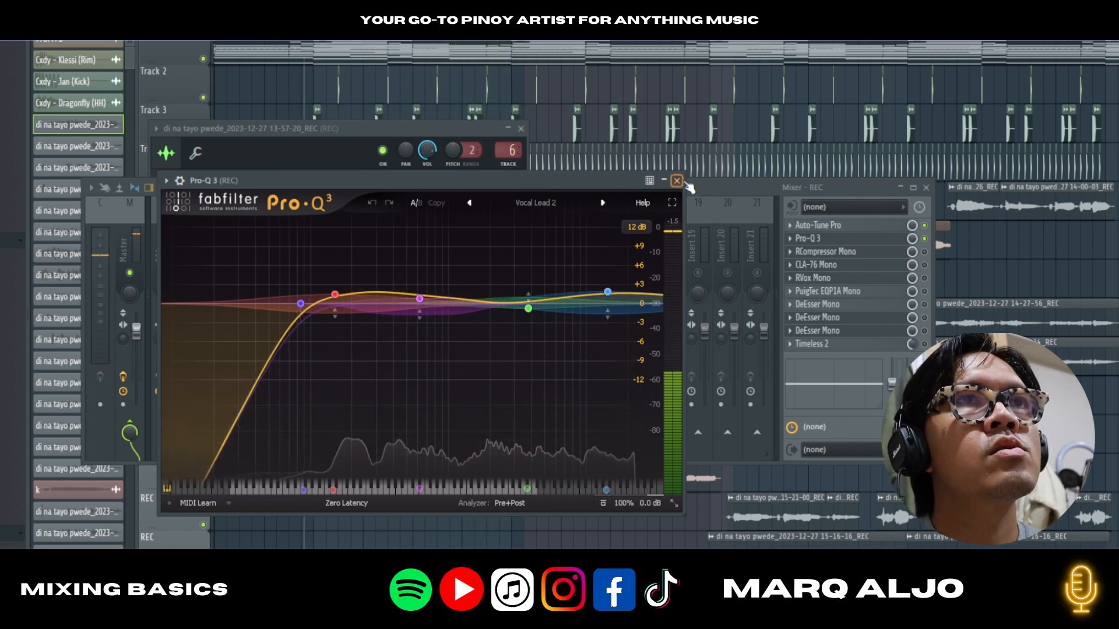
click(677, 181)
- Open and enable RCompressor Mono on the REC track and audition the compressed vocal
click(823, 251)
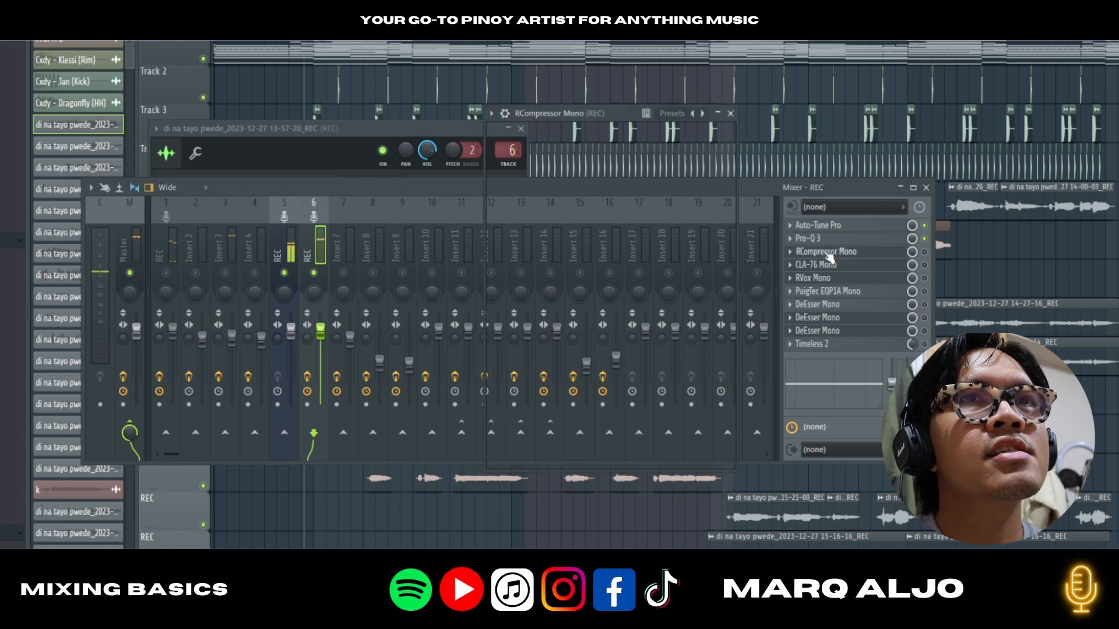
click(924, 253)
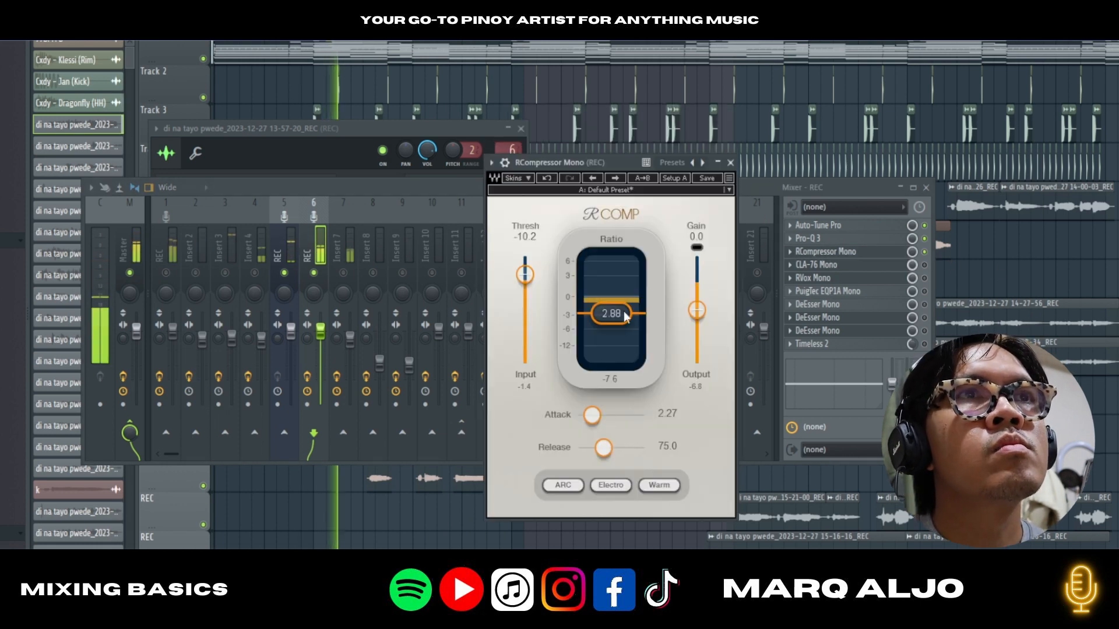
key(space)
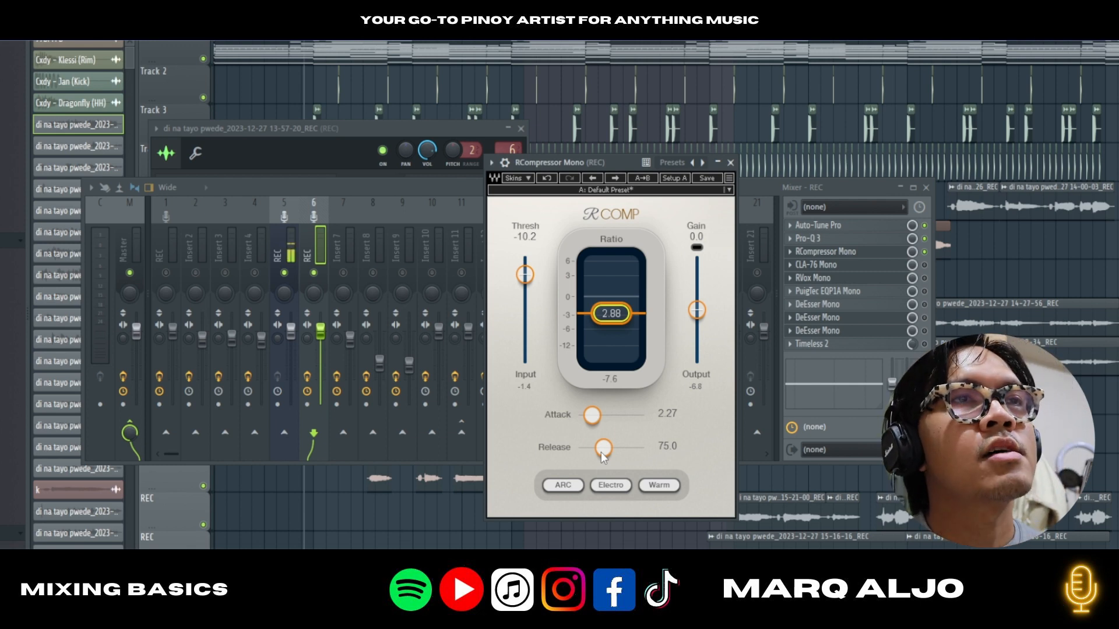
key(space)
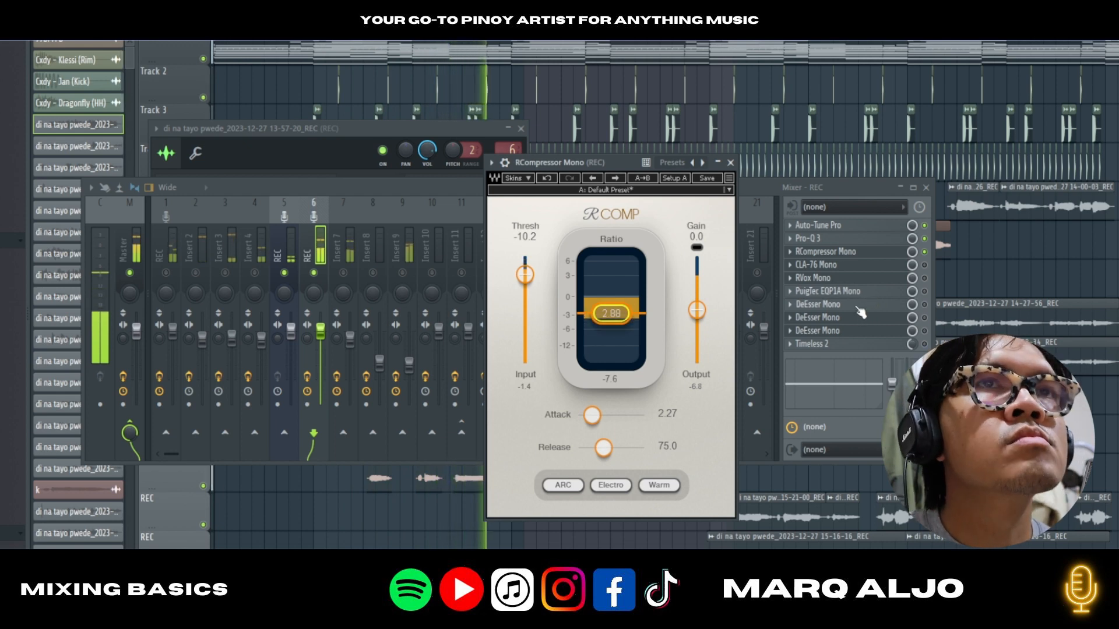
- Enable and open CLA-76 Mono, and review its Bluey factory presets while keeping Rock My Vocal
click(903, 269)
click(816, 264)
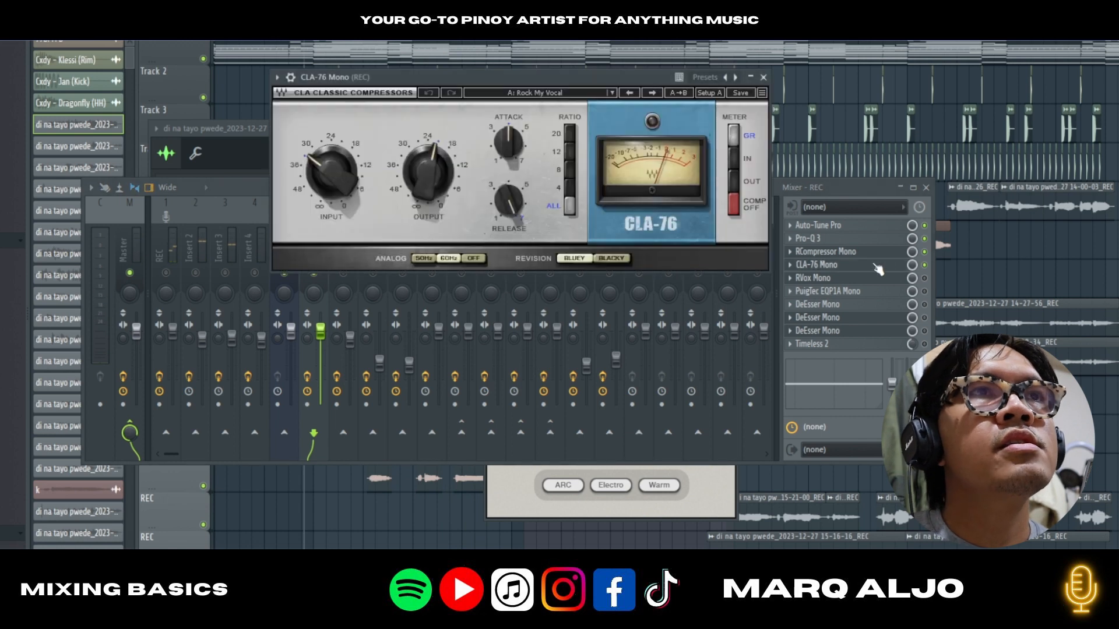
drag(458, 77, 507, 208)
click(574, 223)
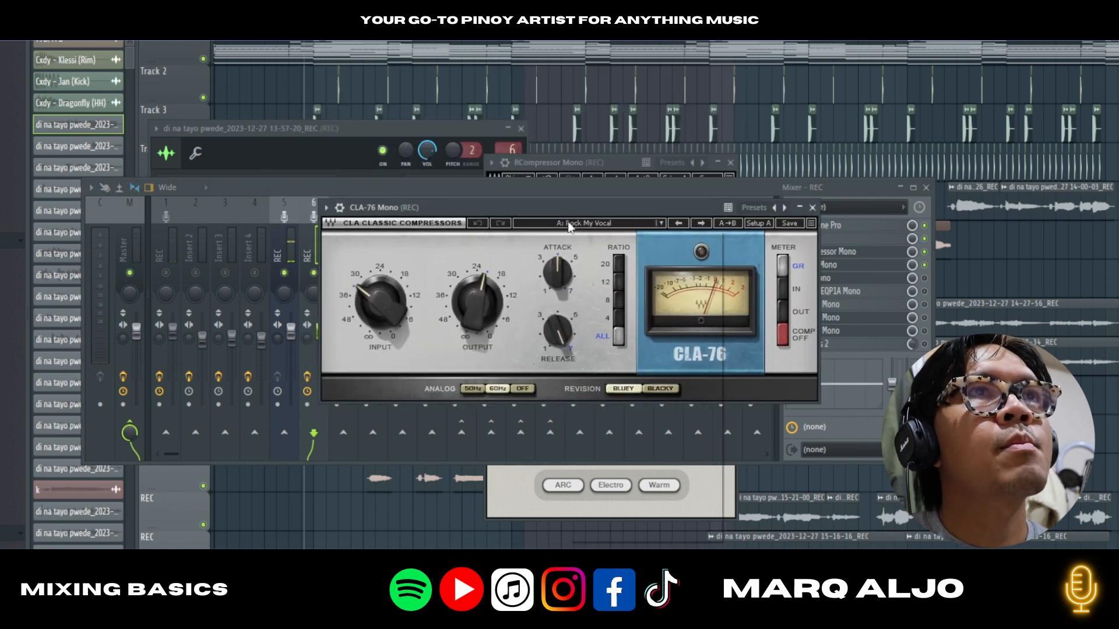
mouse_move(644, 437)
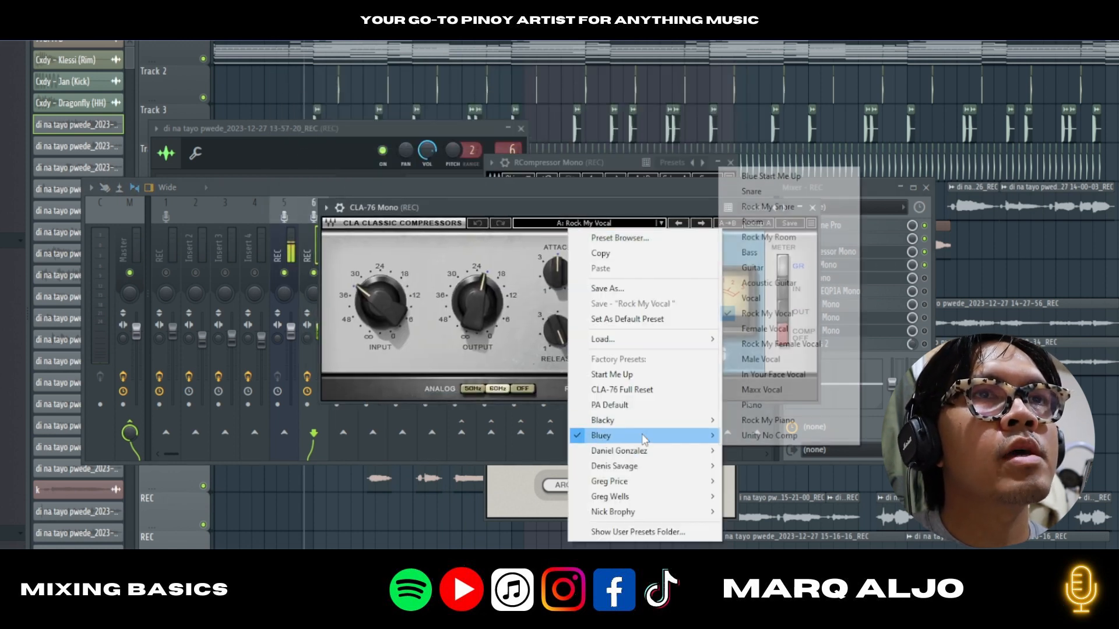
click(465, 261)
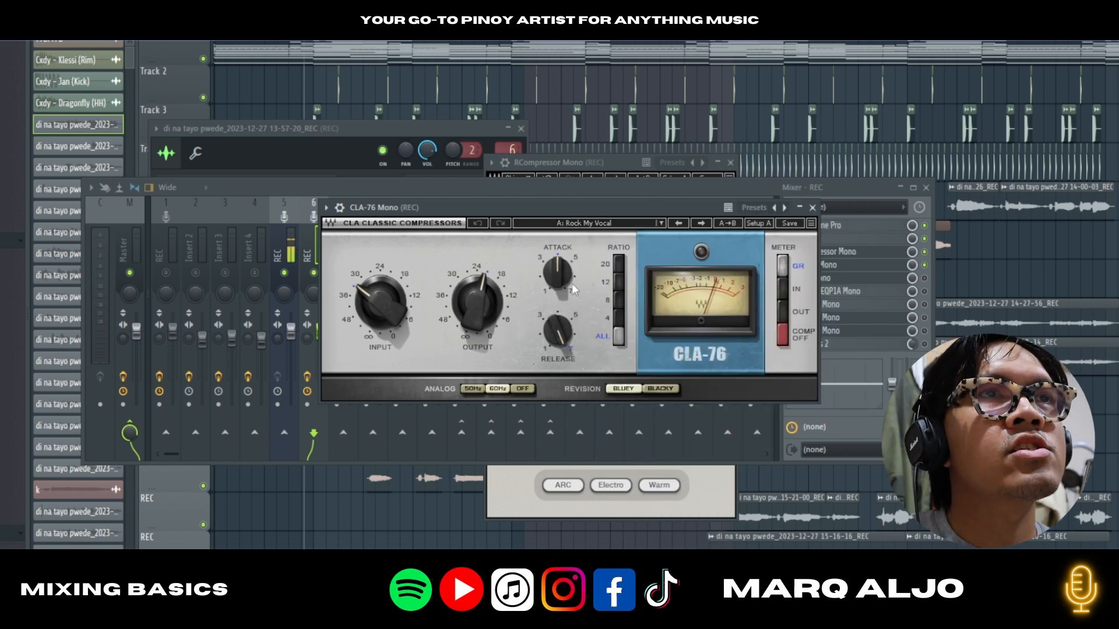
- Audition the vocal through CLA-76 Mono, close the compressor window, and stop playback
mouse_move(375, 315)
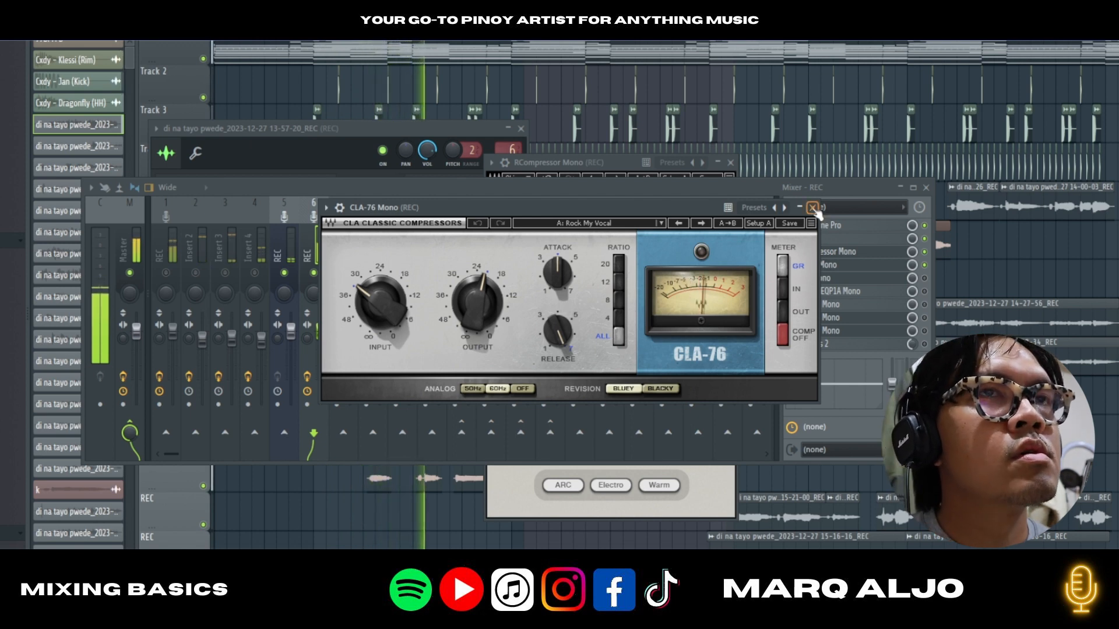
click(813, 208)
key(space)
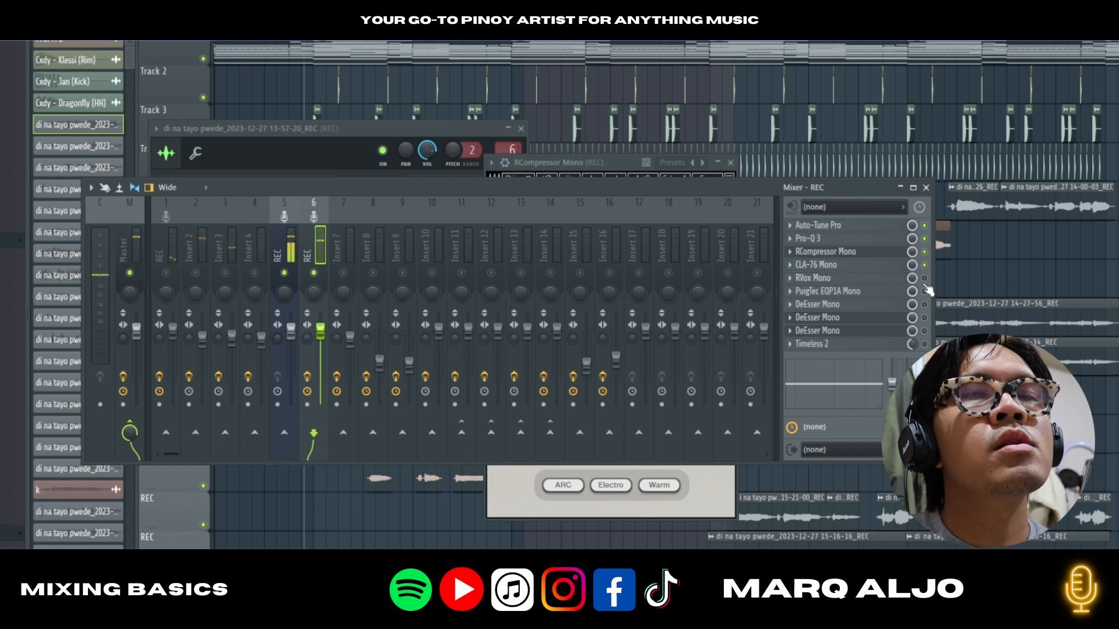
- Enable and open RVox Mono on the REC track and audition the vocal with it
click(884, 281)
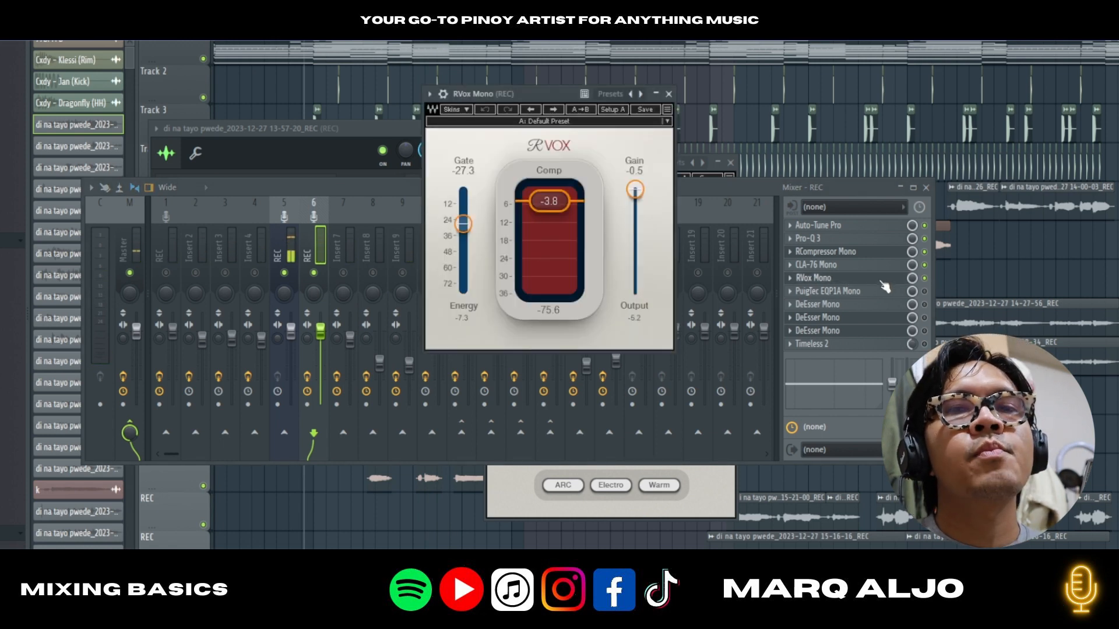
drag(479, 103, 471, 125)
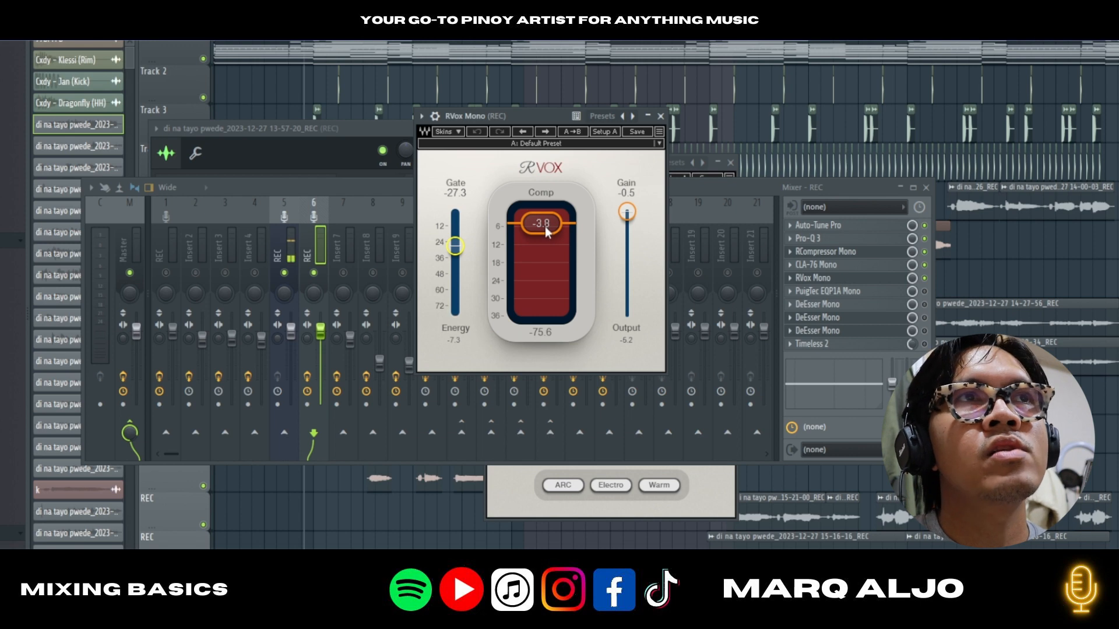
key(space)
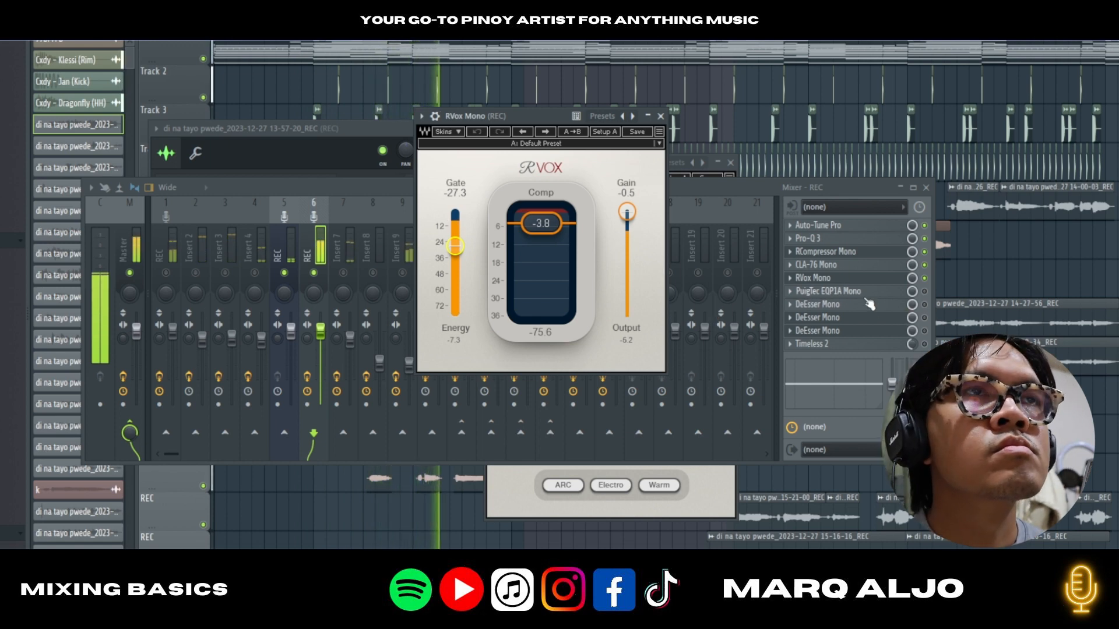
key(space)
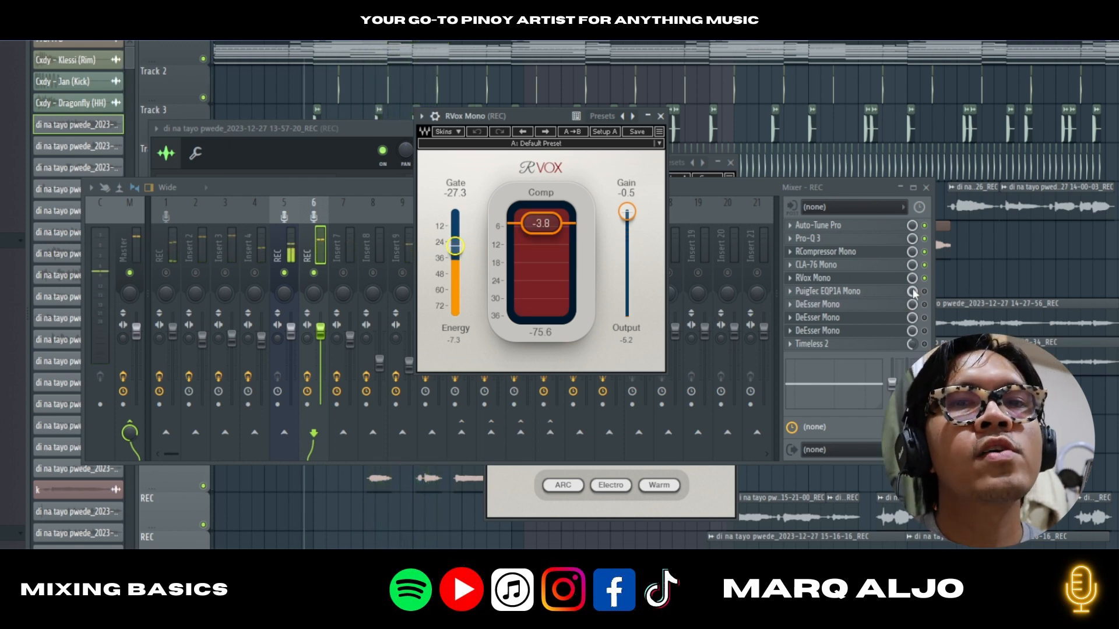
- Enable PuigTec EQP1A Mono, inspect its low and high frequency boost settings, and start auditioning the vocal
click(827, 291)
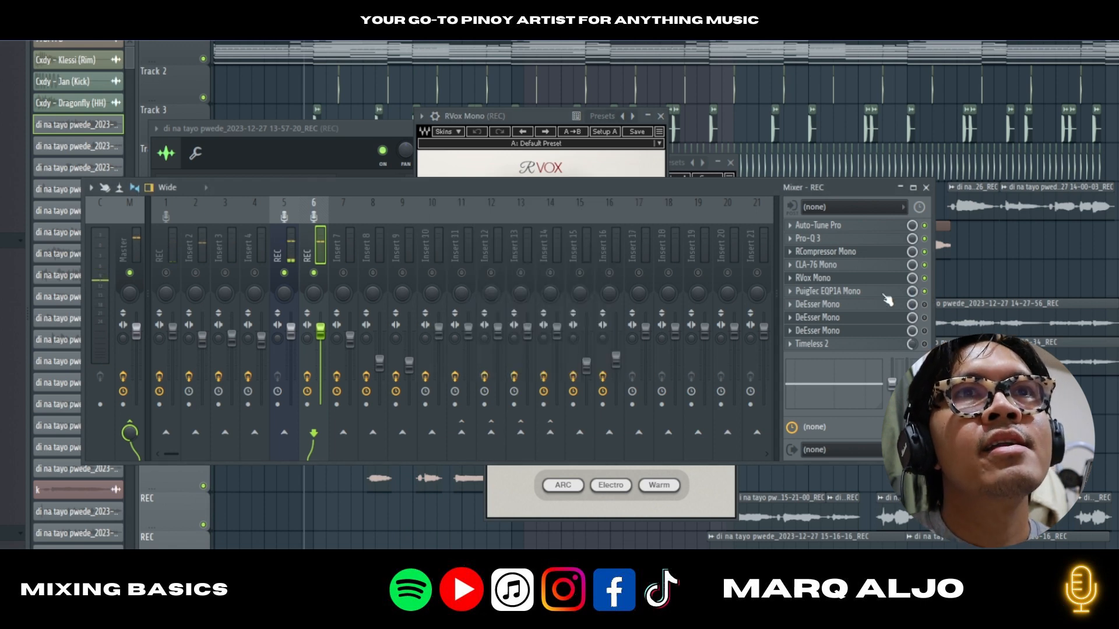
drag(409, 134, 537, 143)
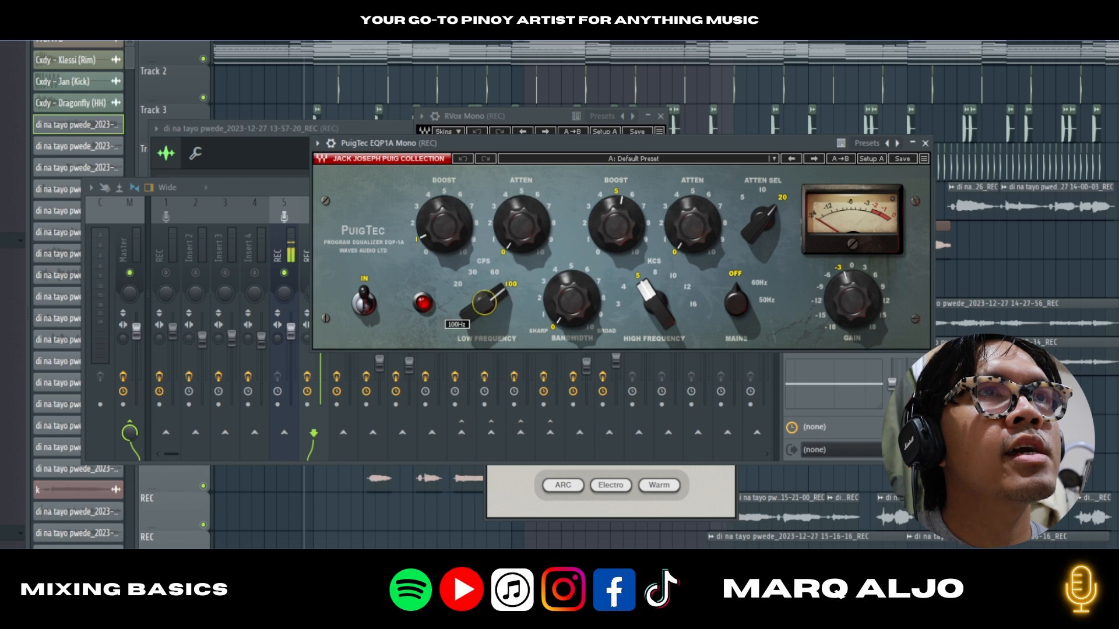
mouse_move(451, 235)
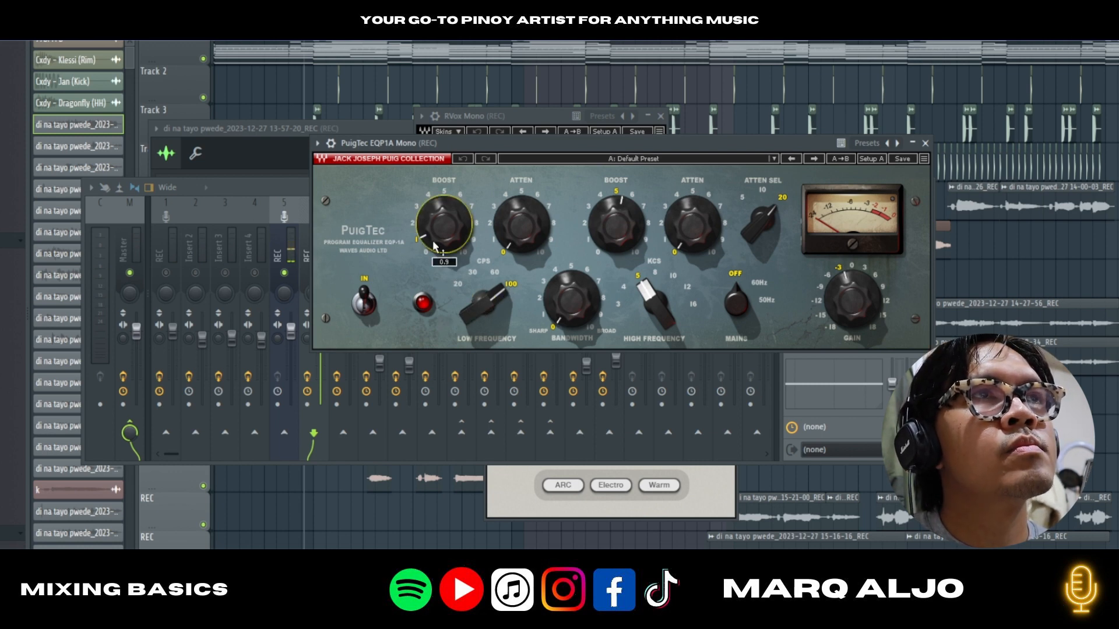
mouse_move(646, 291)
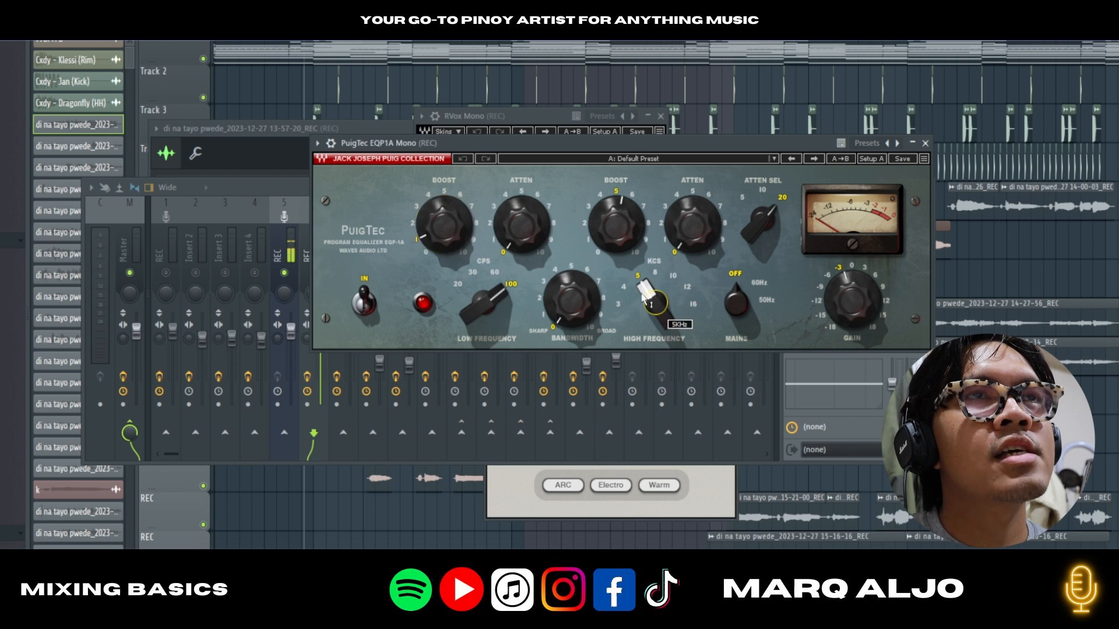
mouse_move(620, 205)
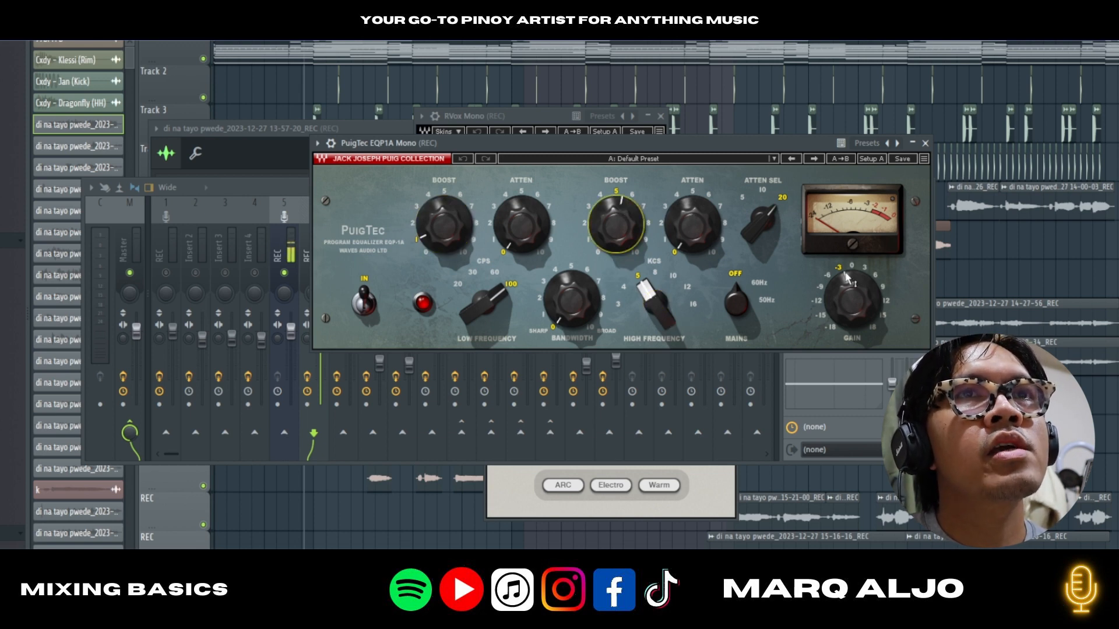
key(space)
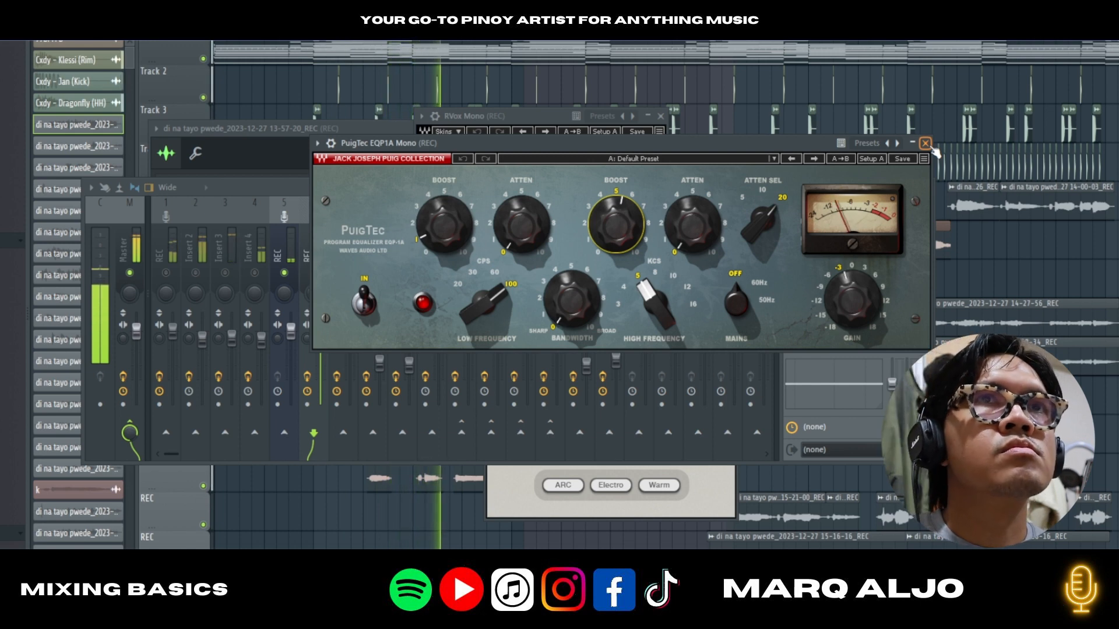
- Move the PuigTec EQP1A Mono window clear of the effect slots and compare the vocal with the plugin bypassed and enabled during playback
drag(689, 151, 601, 62)
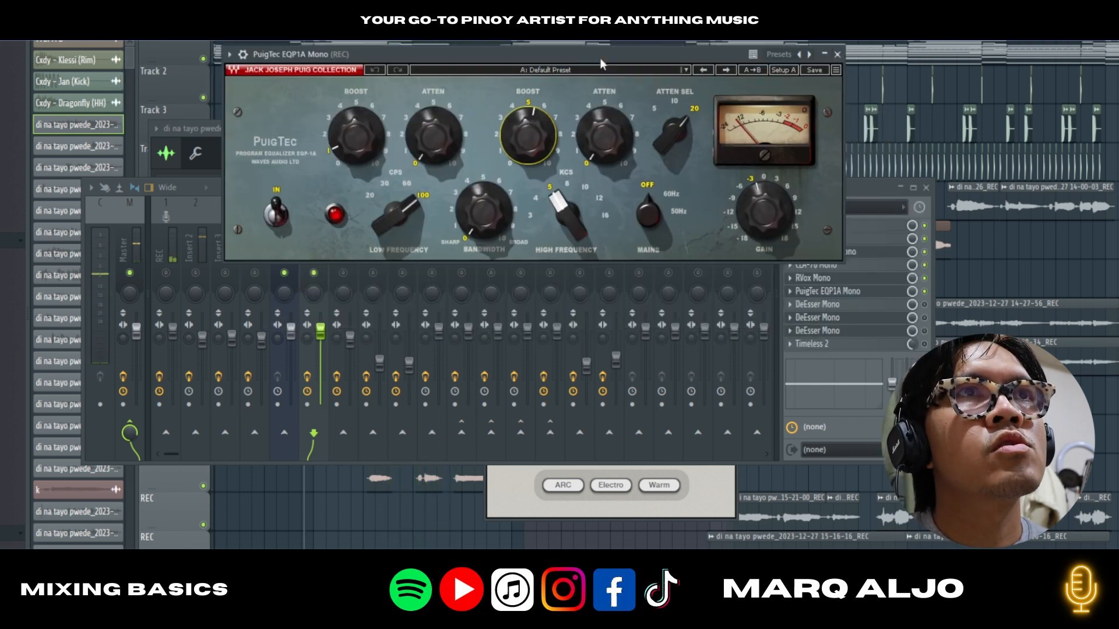
click(928, 298)
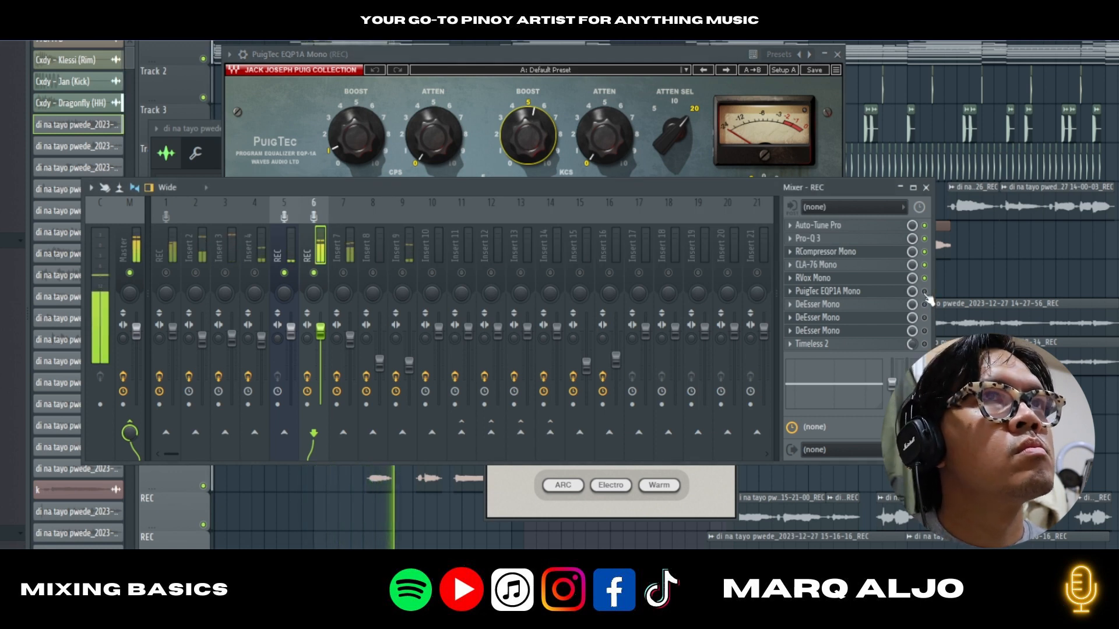
click(925, 292)
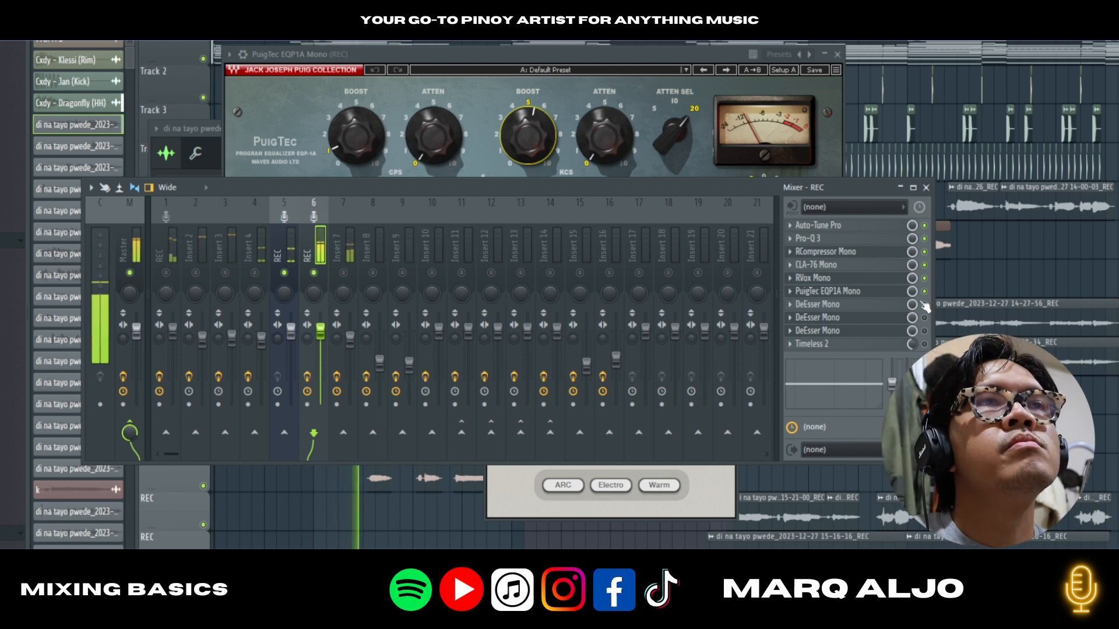
click(559, 54)
- Open the first DeEsser Mono on the REC track, inspect its threshold setting, and audition the vocal through it
click(816, 291)
click(816, 304)
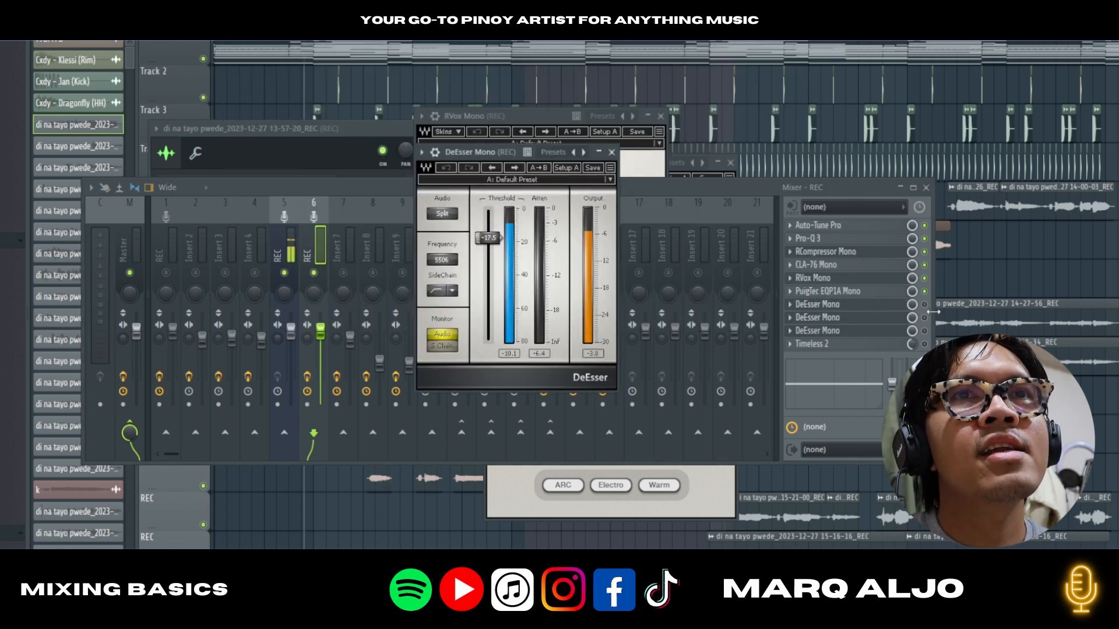
click(830, 305)
click(831, 304)
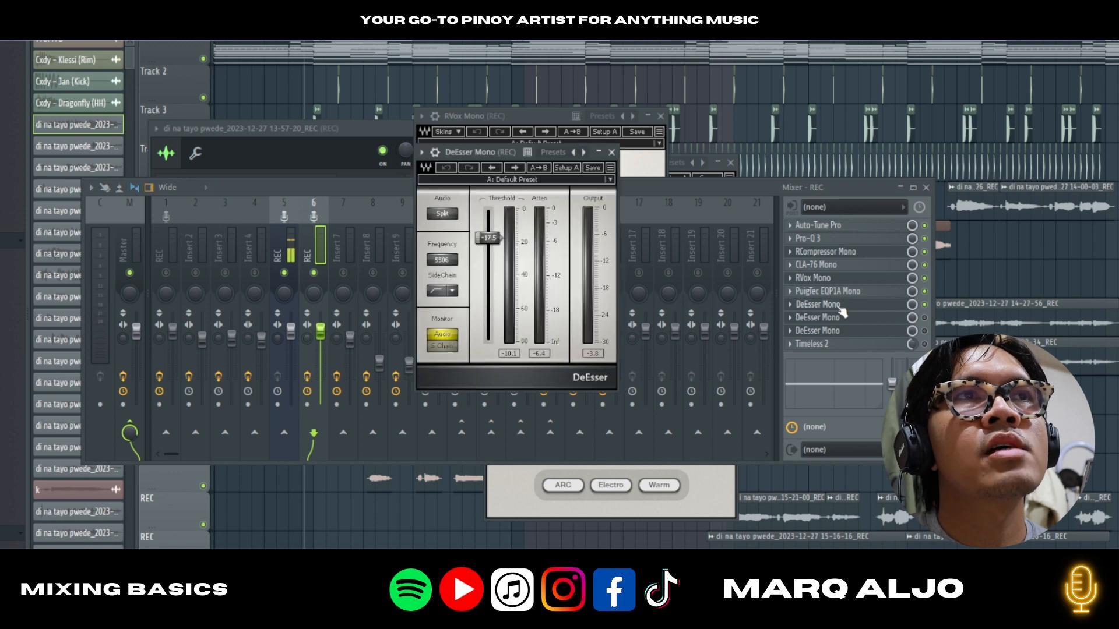
drag(466, 151, 624, 150)
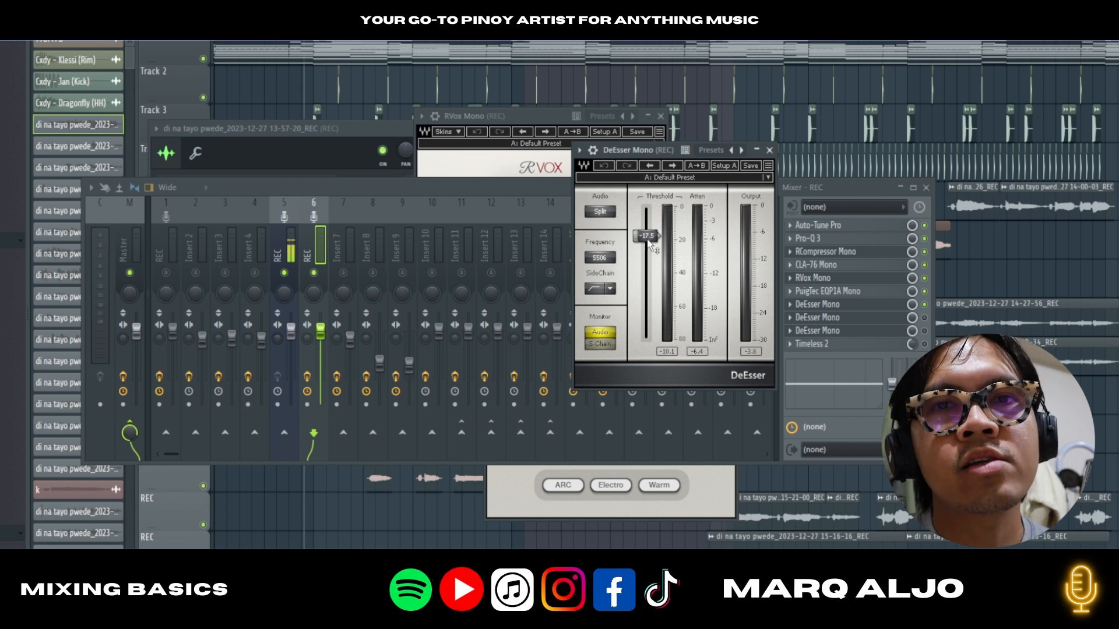
key(space)
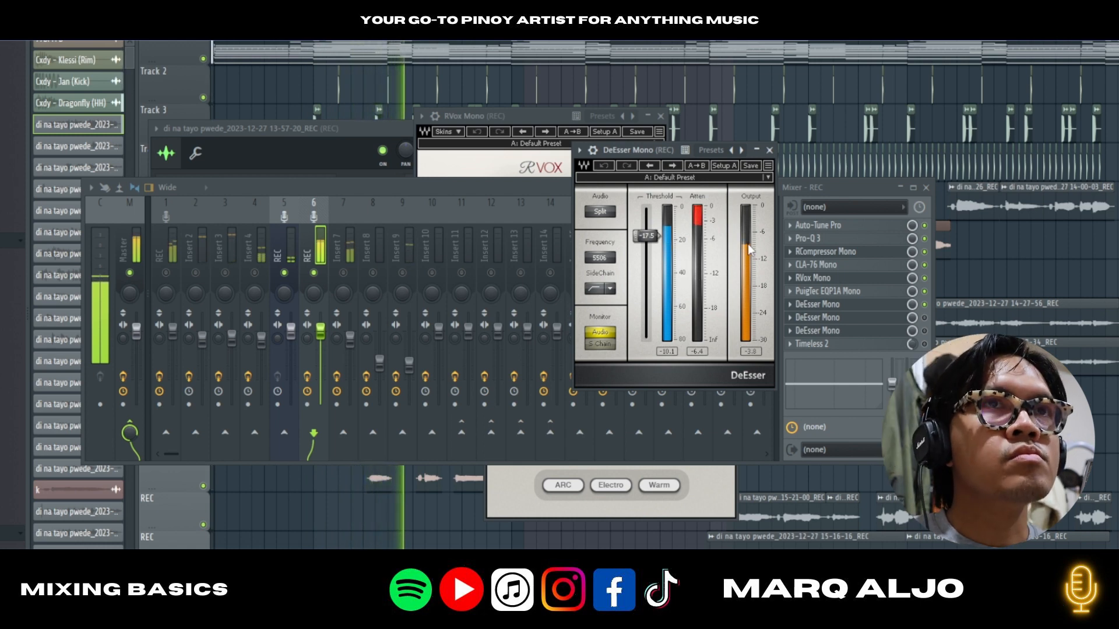
key(space)
- Enable and open the second DeEsser Mono, compare it with the first, and audition the vocal through both
click(924, 318)
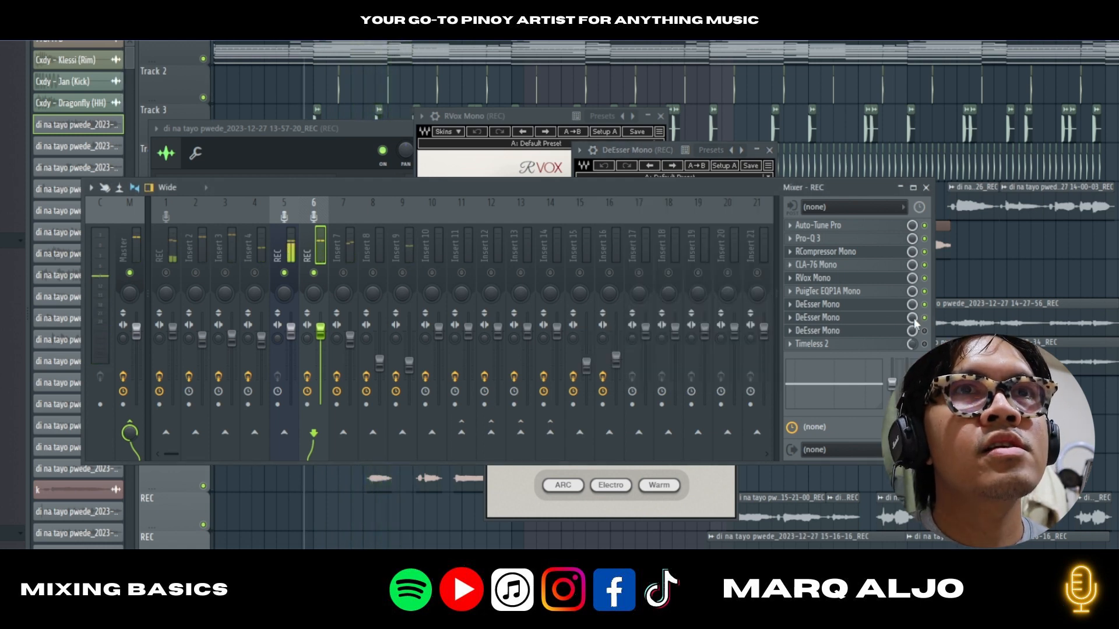
click(883, 319)
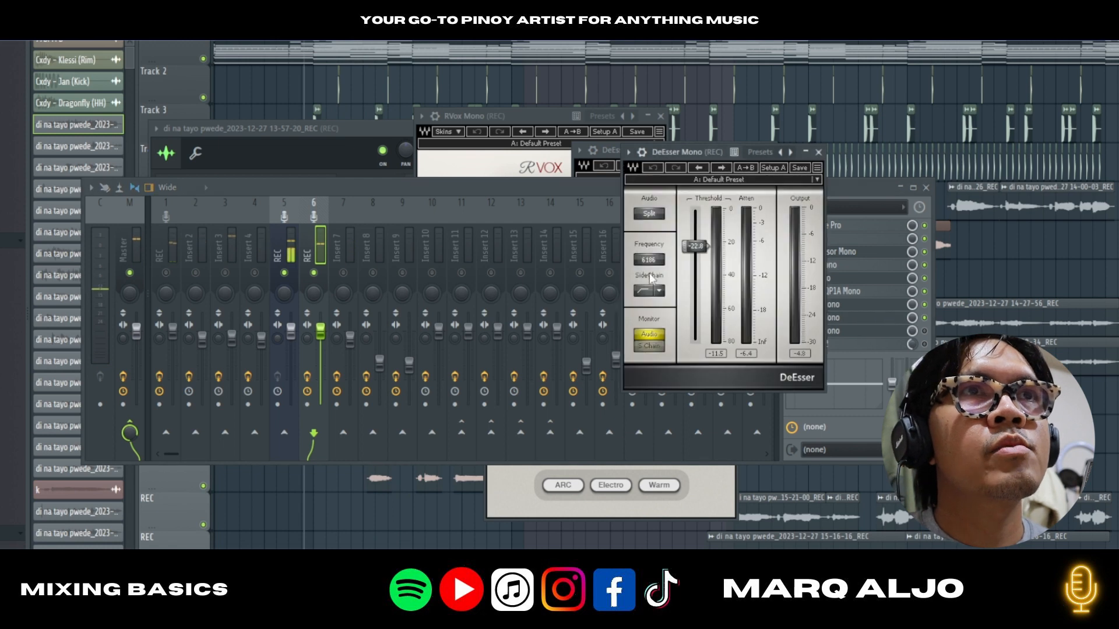
drag(668, 151, 578, 171)
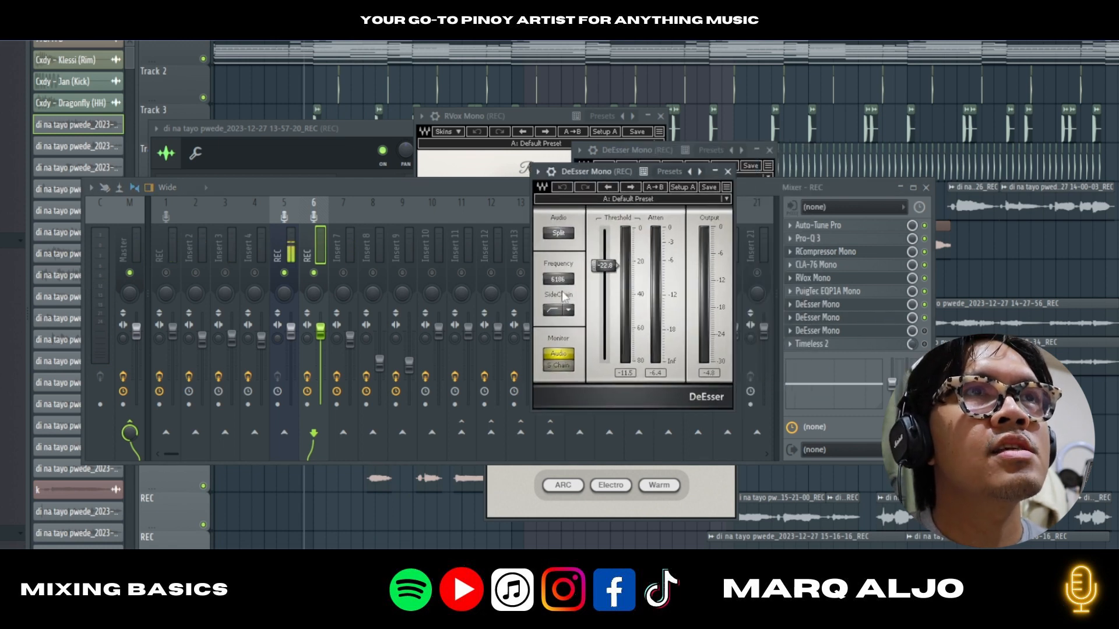
click(834, 305)
click(833, 304)
drag(660, 153, 392, 159)
drag(575, 169, 568, 148)
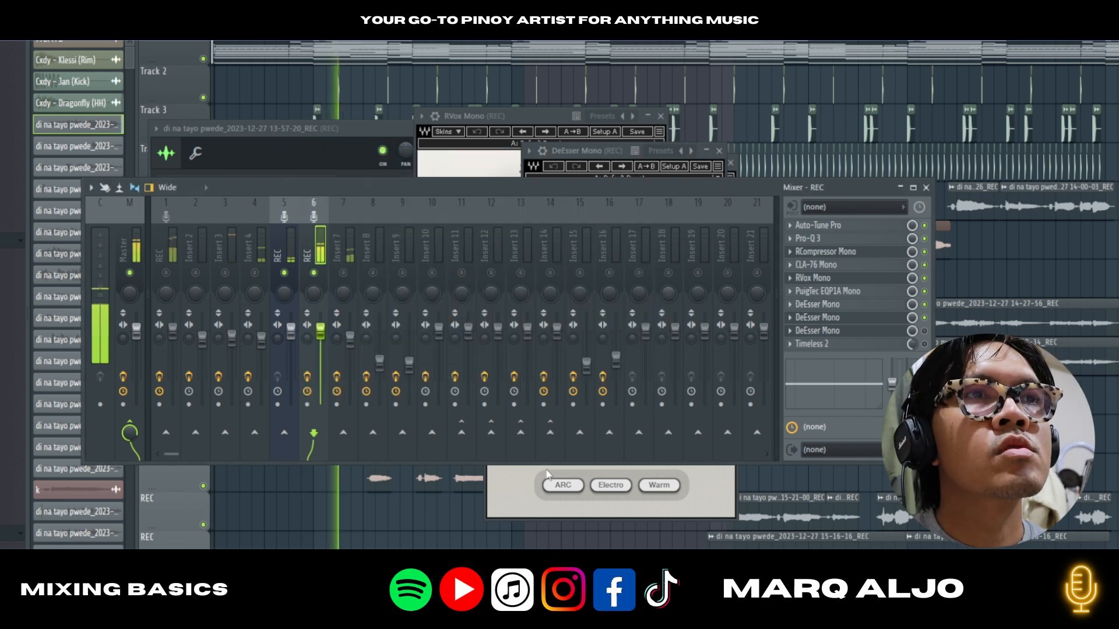
click(468, 115)
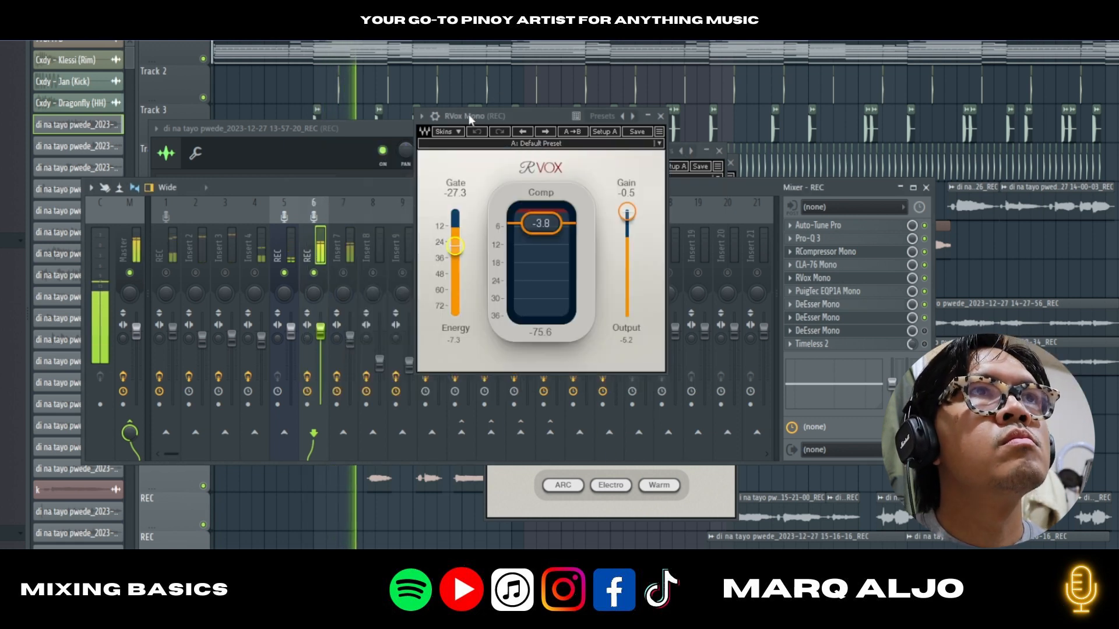
click(828, 318)
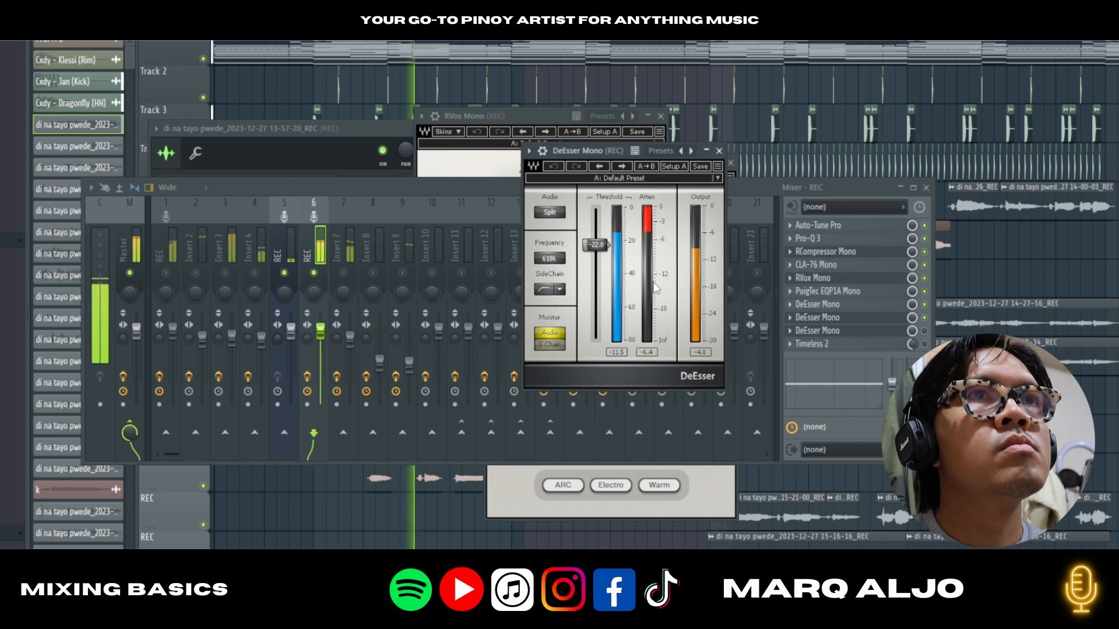
- Enable and open the third DeEsser Mono on the REC track, audition the vocal through it, and stop playback
click(816, 330)
click(924, 331)
click(863, 334)
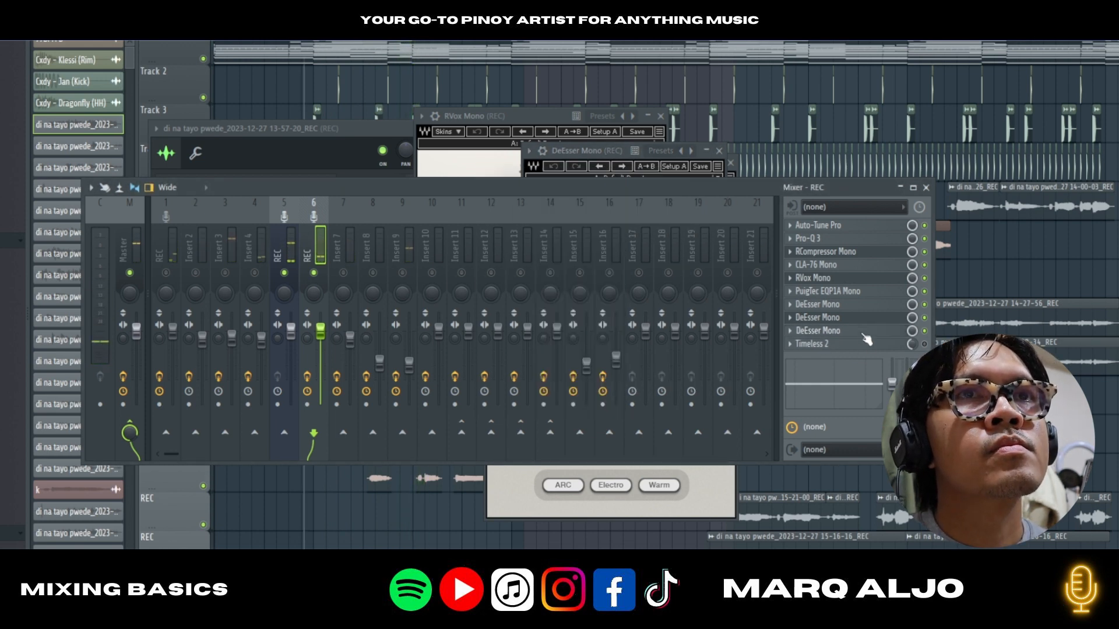
key(space)
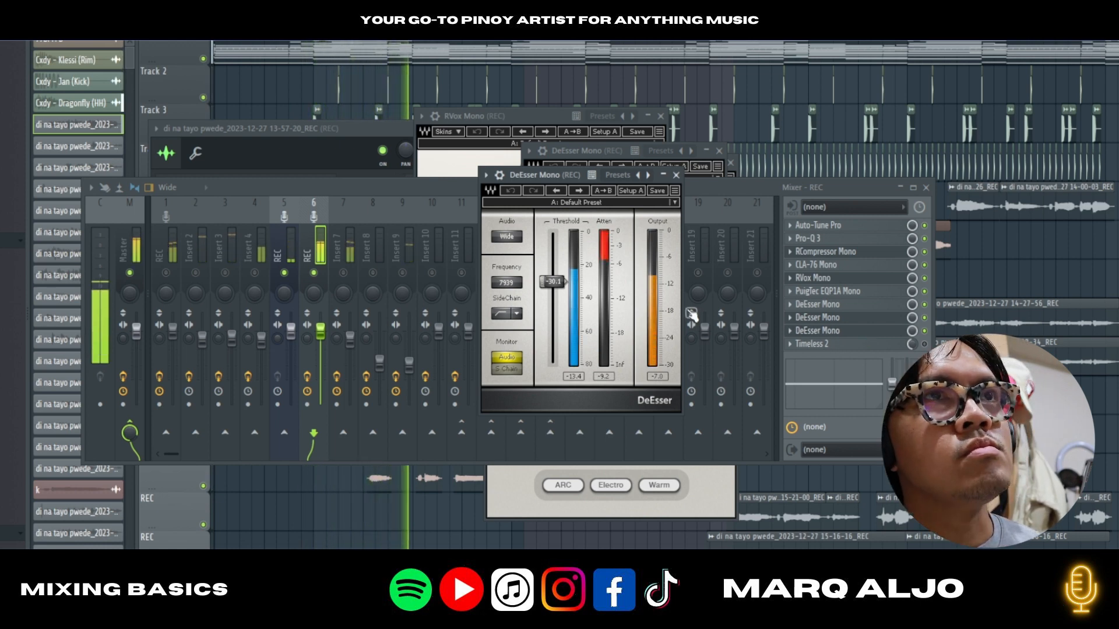
key(space)
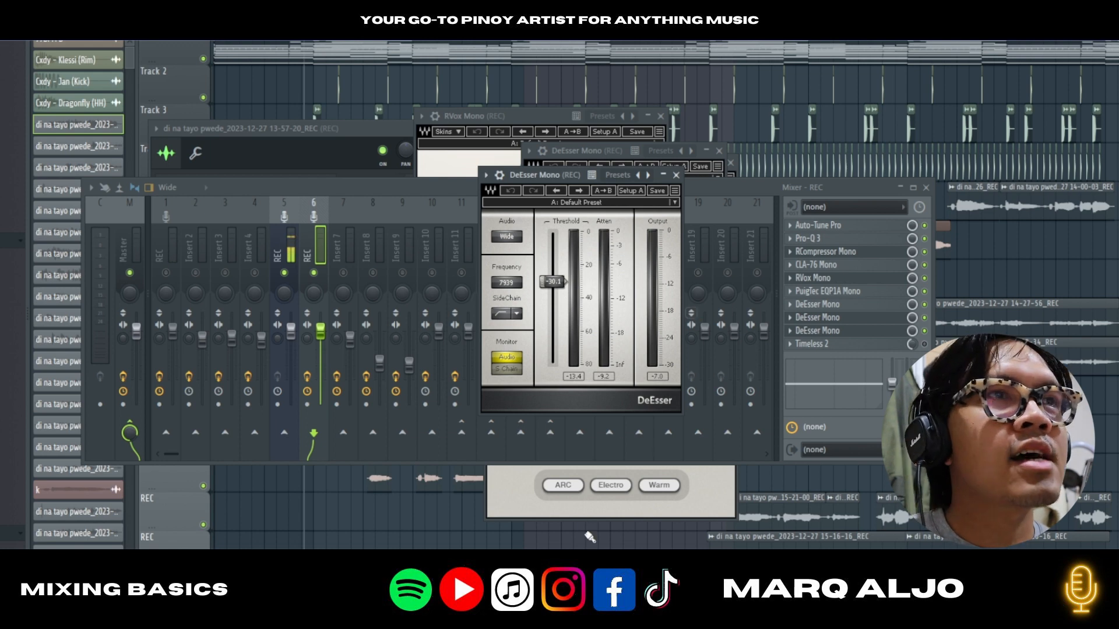
- Clear the open plugin windows, then inspect Timeless 2 on the REC track and audition the vocal with its delay
key(F12)
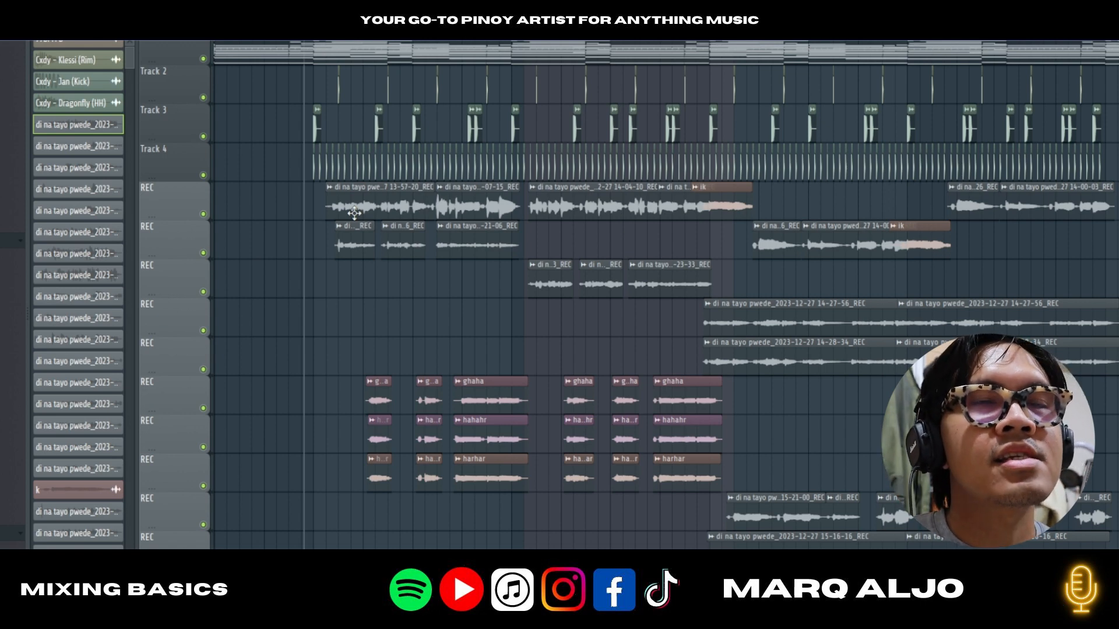
key(F9)
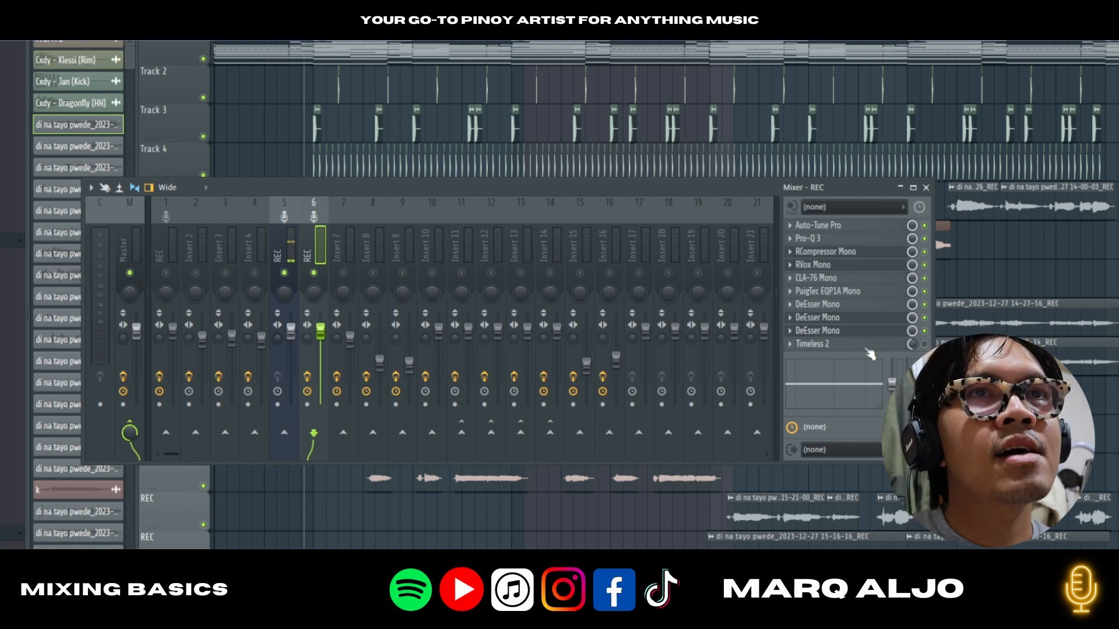
click(857, 344)
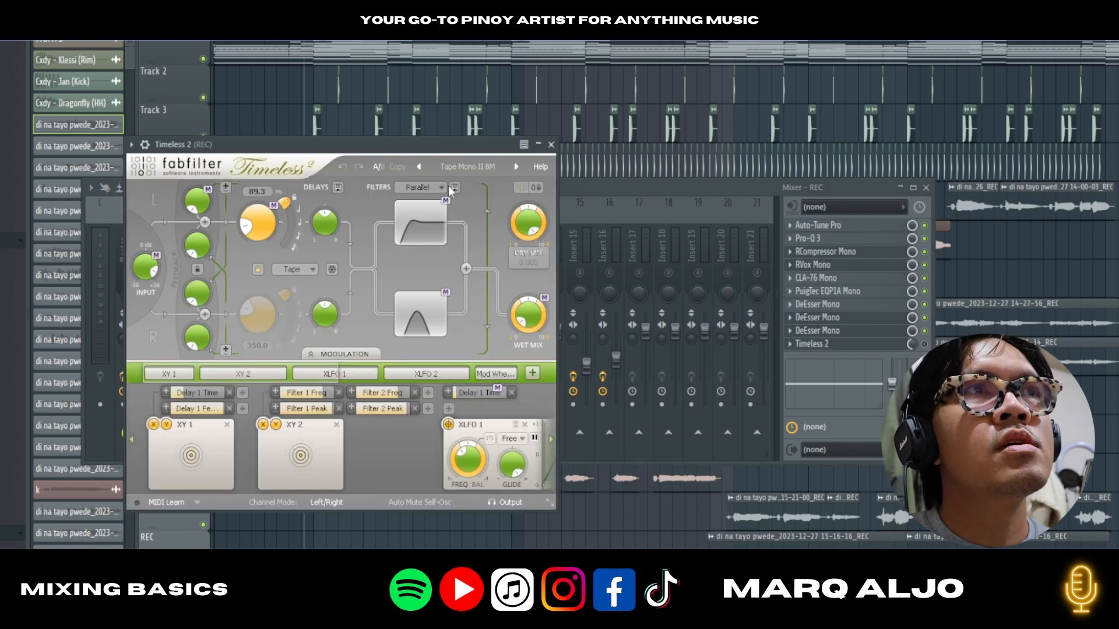
click(476, 169)
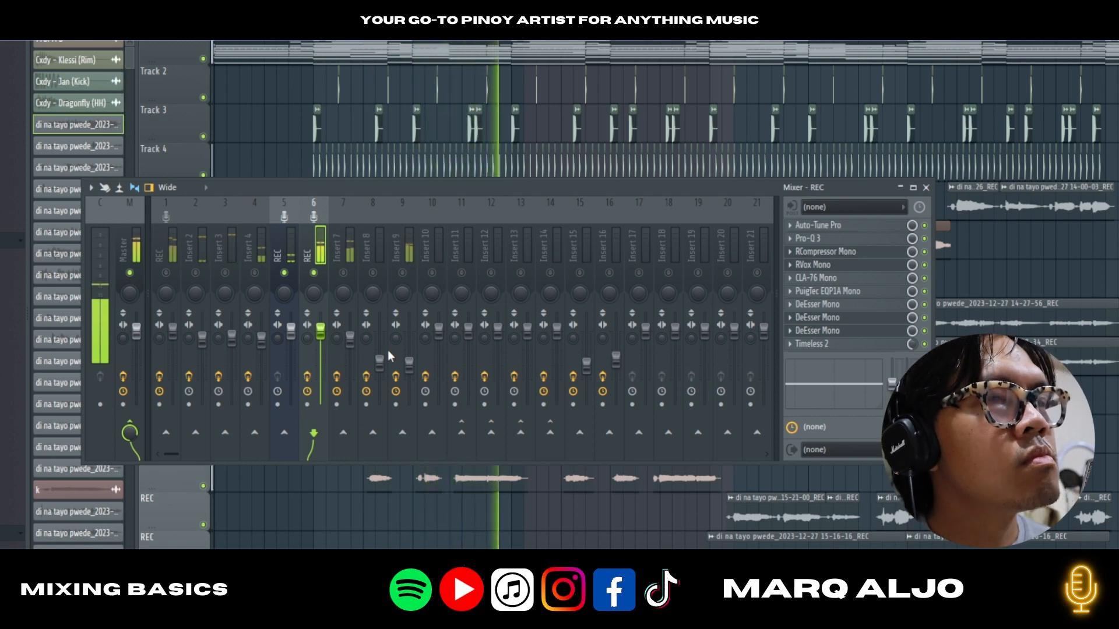
key(space)
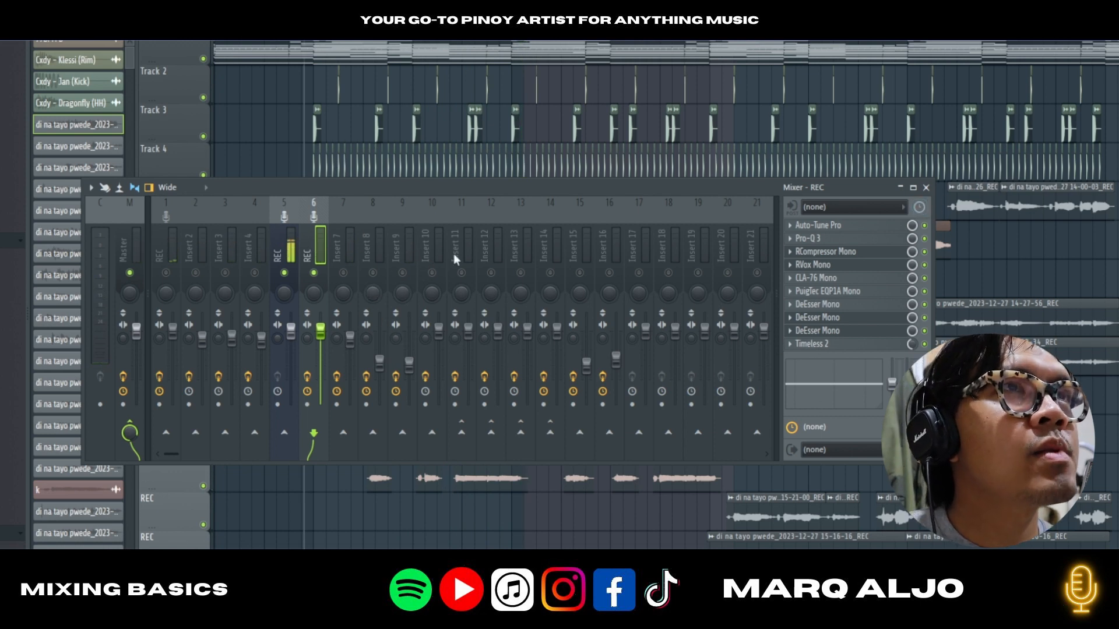
- Unmute the effect tracks Insert 10, Insert 11, Insert 12 and Insert 13 in the mixer
click(426, 255)
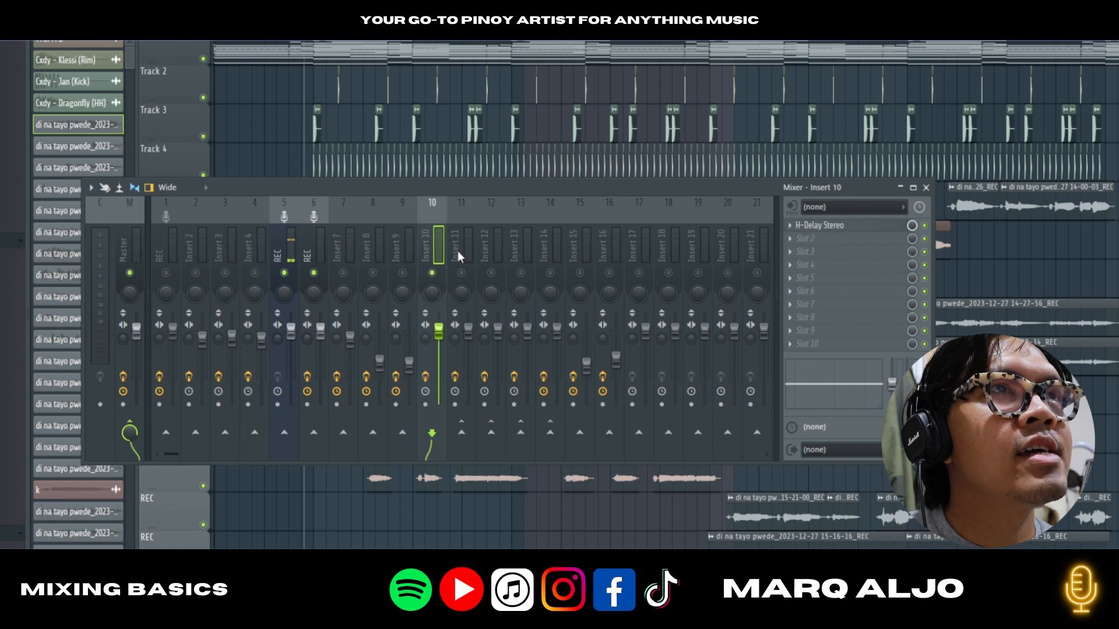
click(458, 254)
click(462, 273)
click(525, 260)
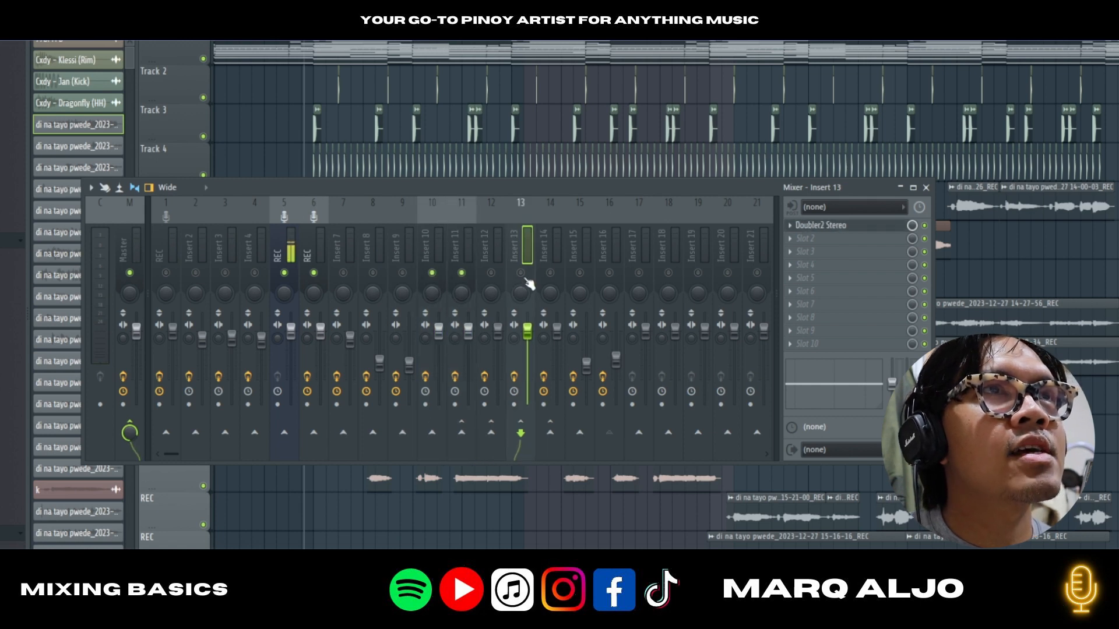
click(521, 273)
click(490, 273)
- Open H-Delay Stereo on Insert 10, review its delay, feedback and filter settings, and close its window
click(318, 246)
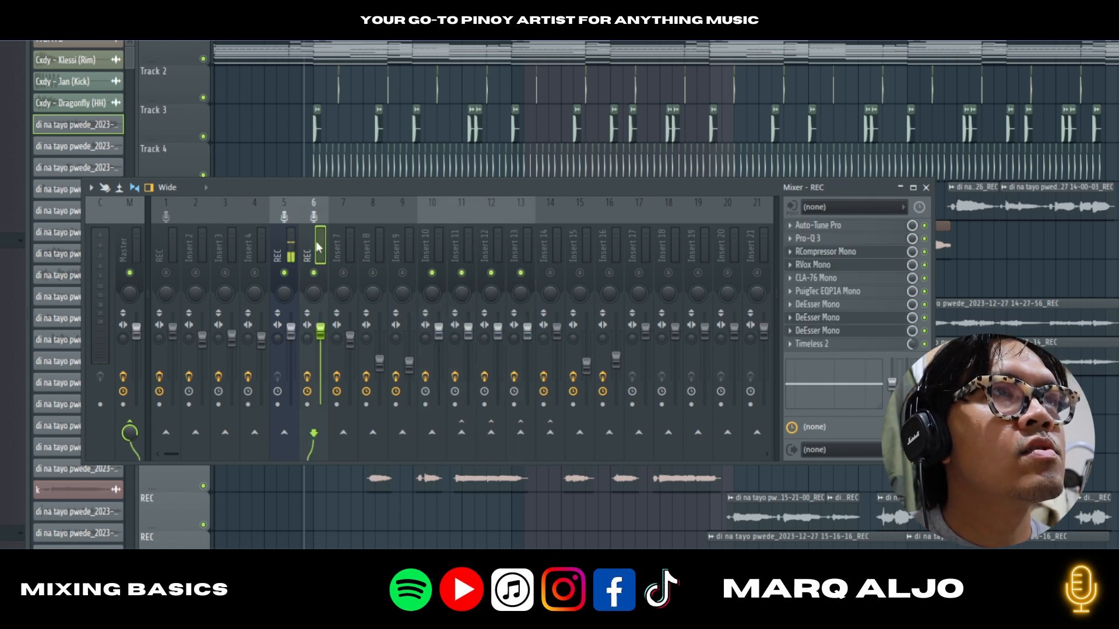
click(434, 244)
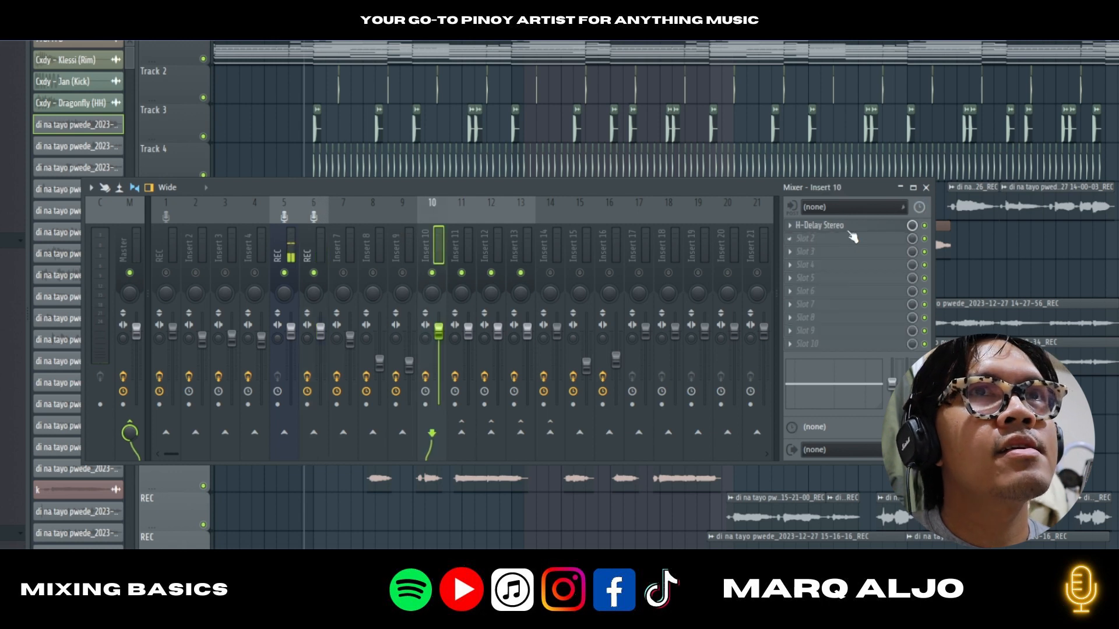
click(320, 246)
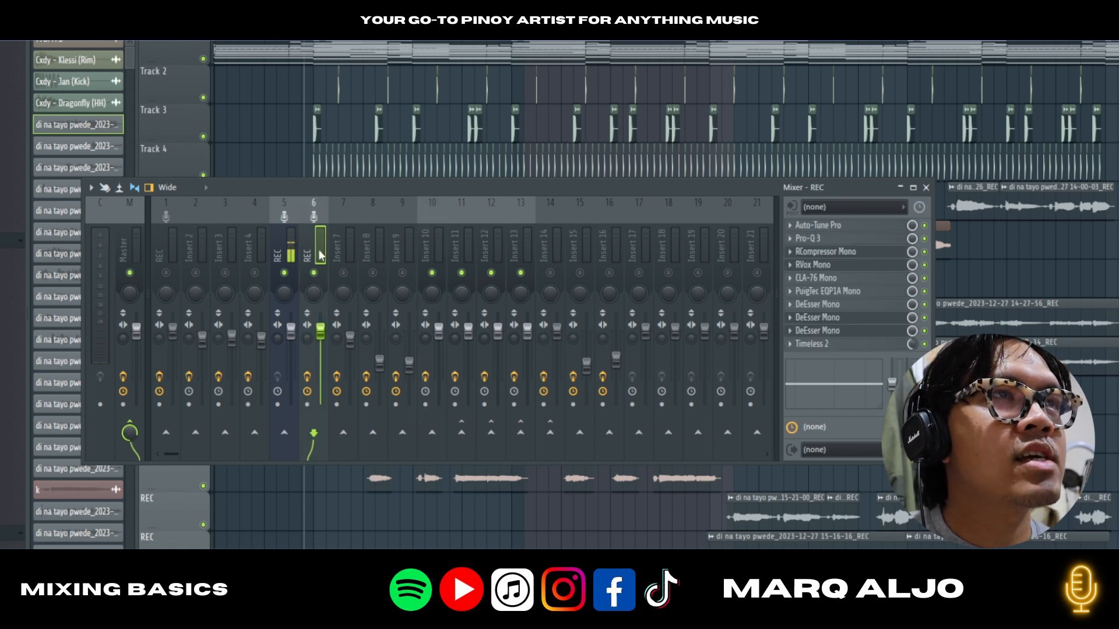
click(434, 434)
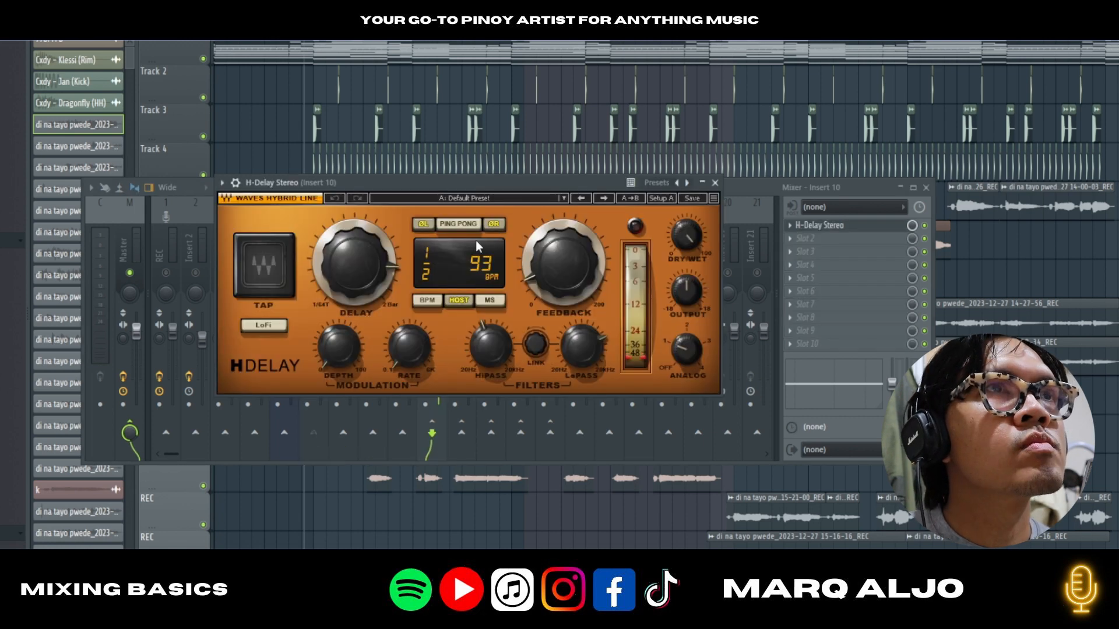
drag(399, 184, 429, 188)
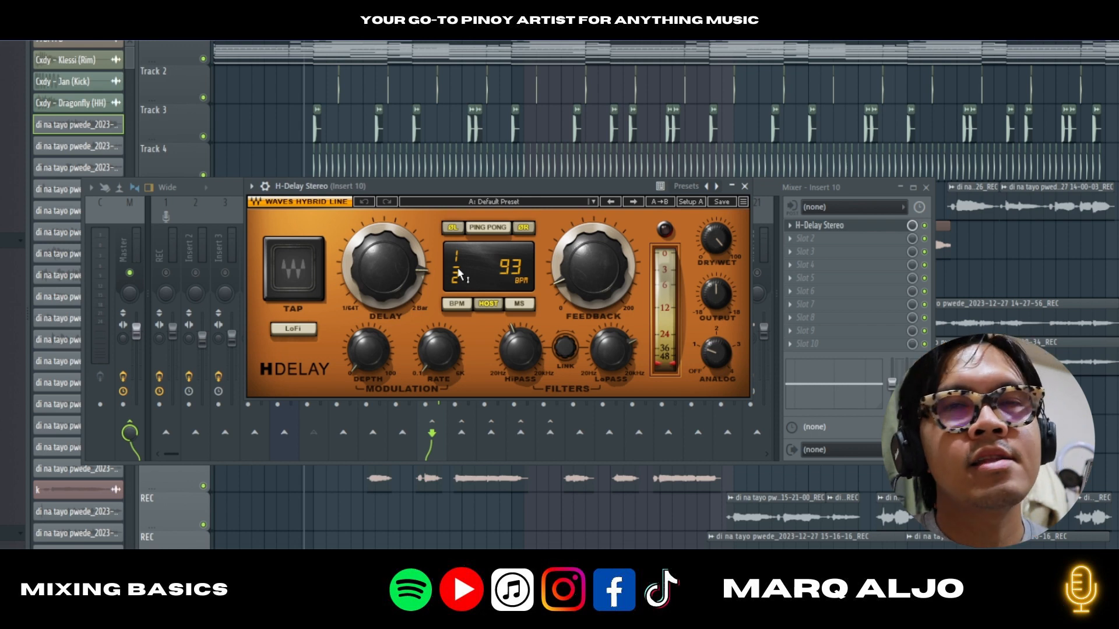
mouse_move(565, 300)
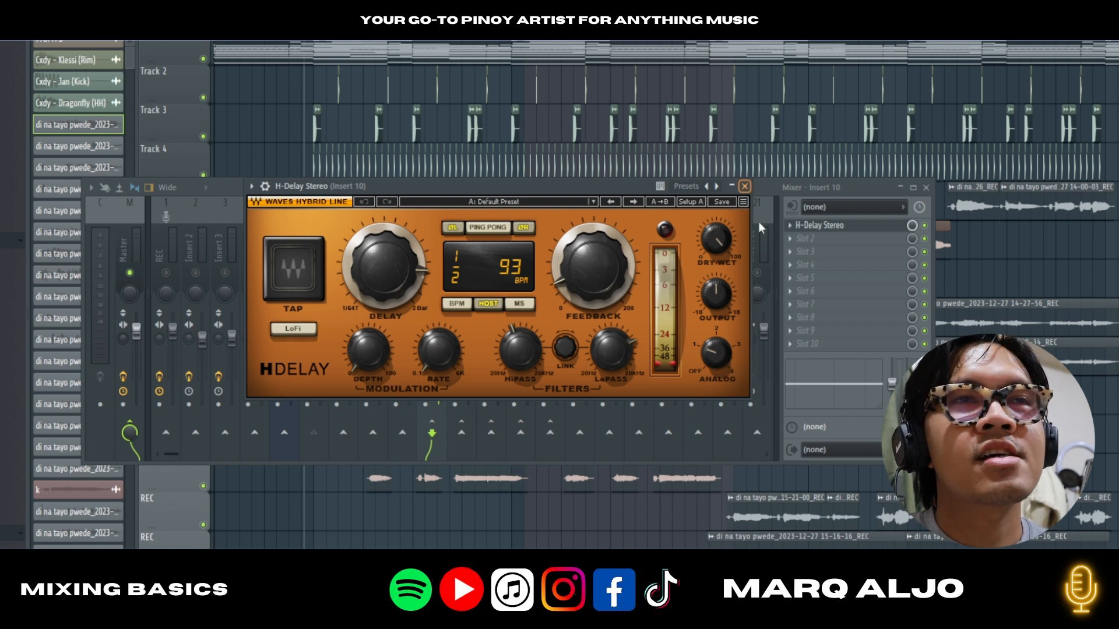
click(744, 186)
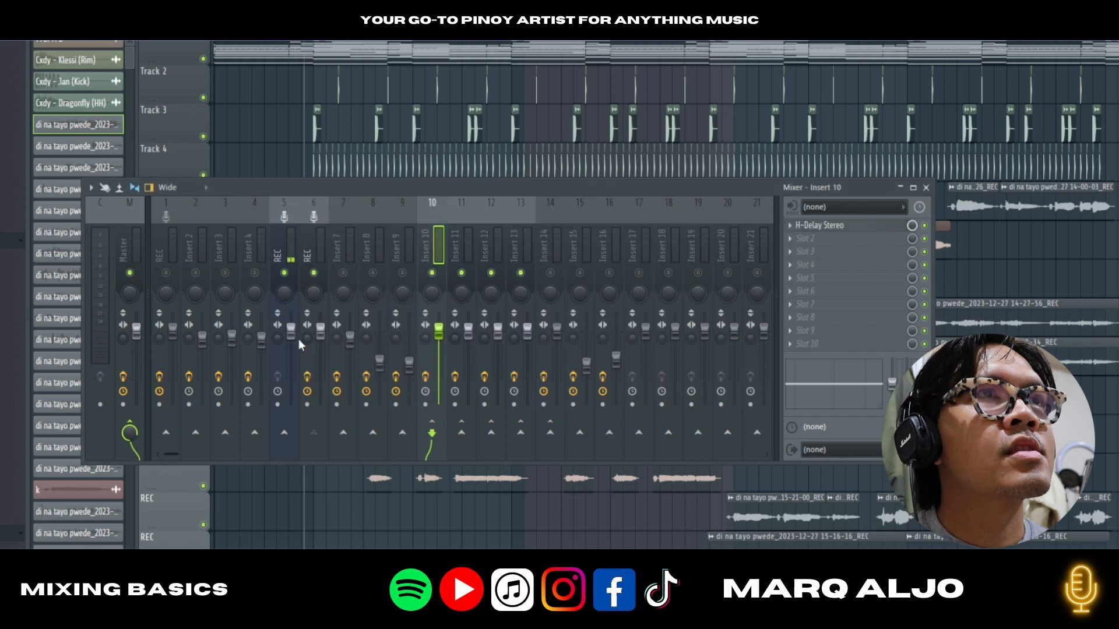
- Send the REC vocal track to Insert 10 and audition the delay, briefly unmuting mixer track 1 during playback
click(325, 242)
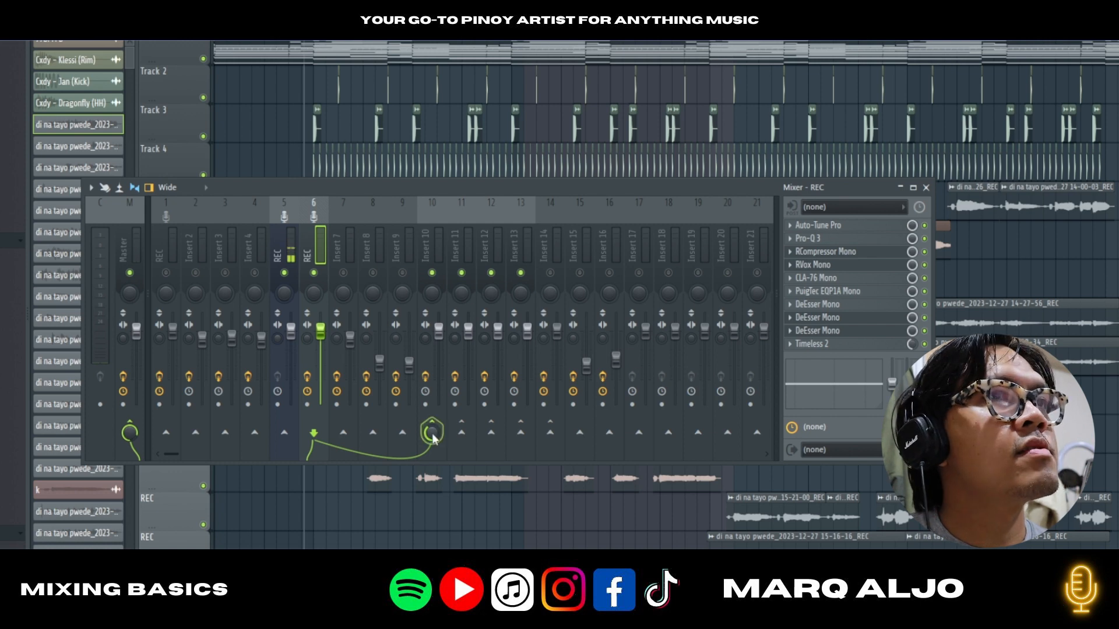
key(space)
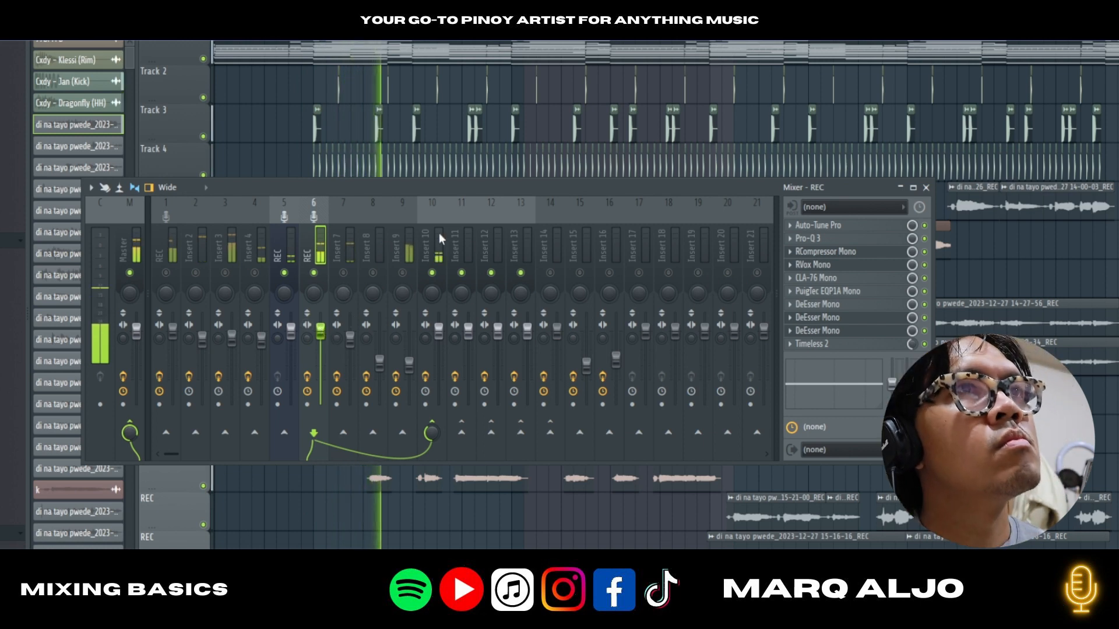
click(167, 273)
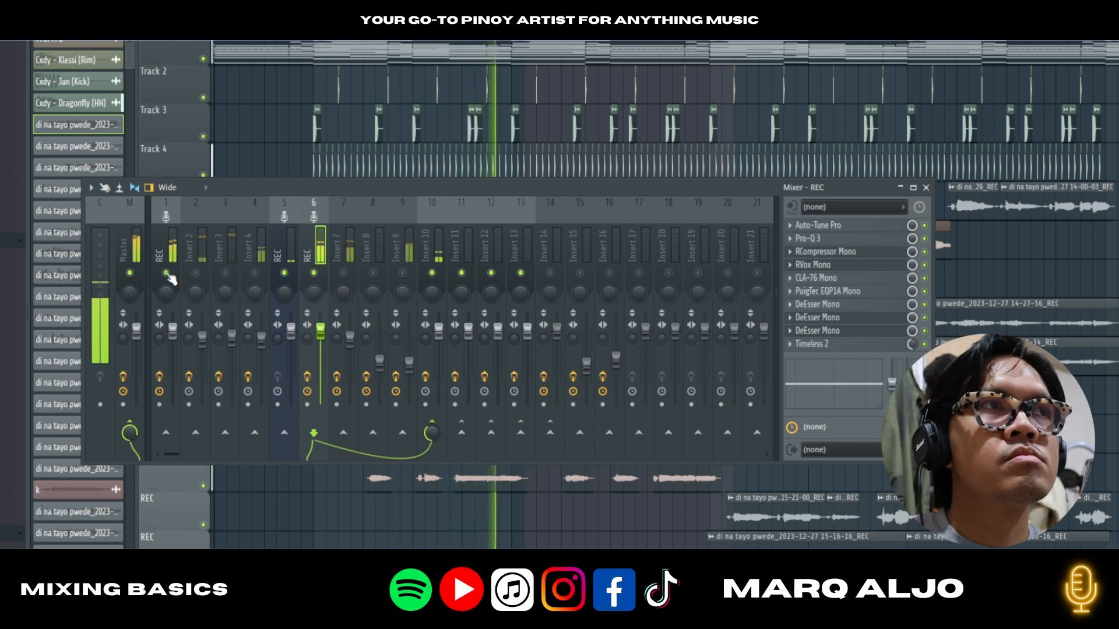
click(167, 273)
key(space)
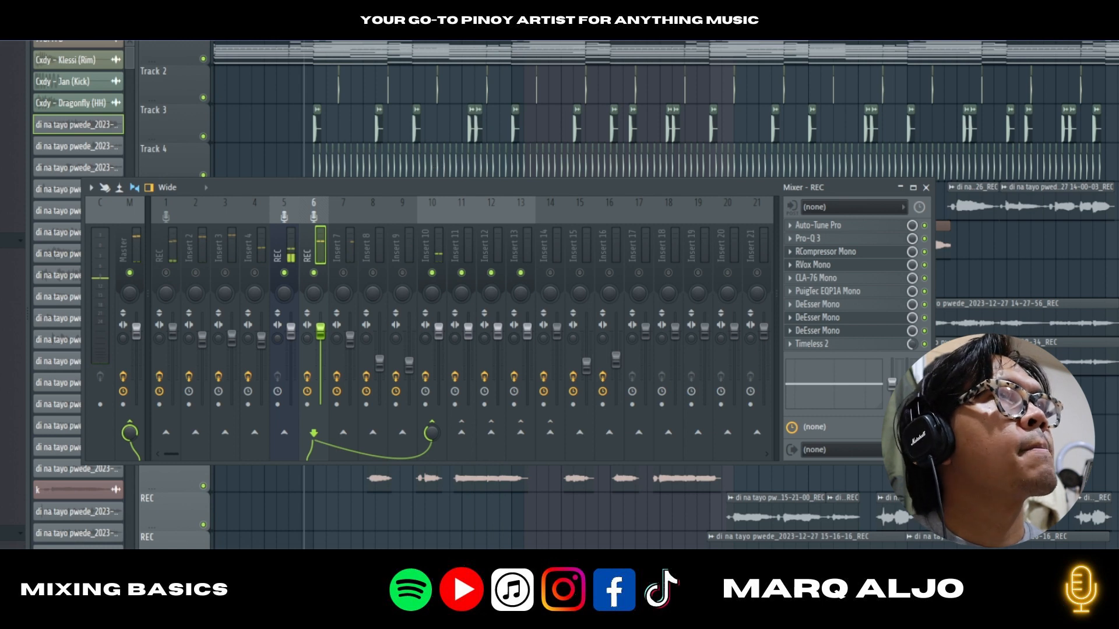
- Open RVerb Stereo on Insert 11, review its reverb type, damping and decay settings, and close its window
click(466, 239)
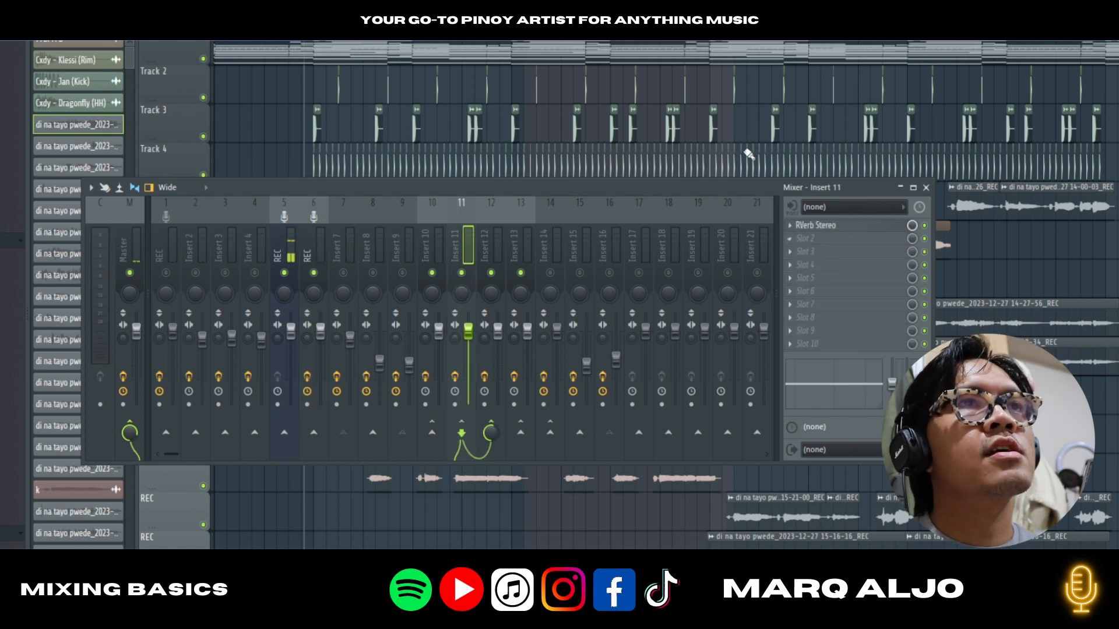
click(814, 208)
click(763, 184)
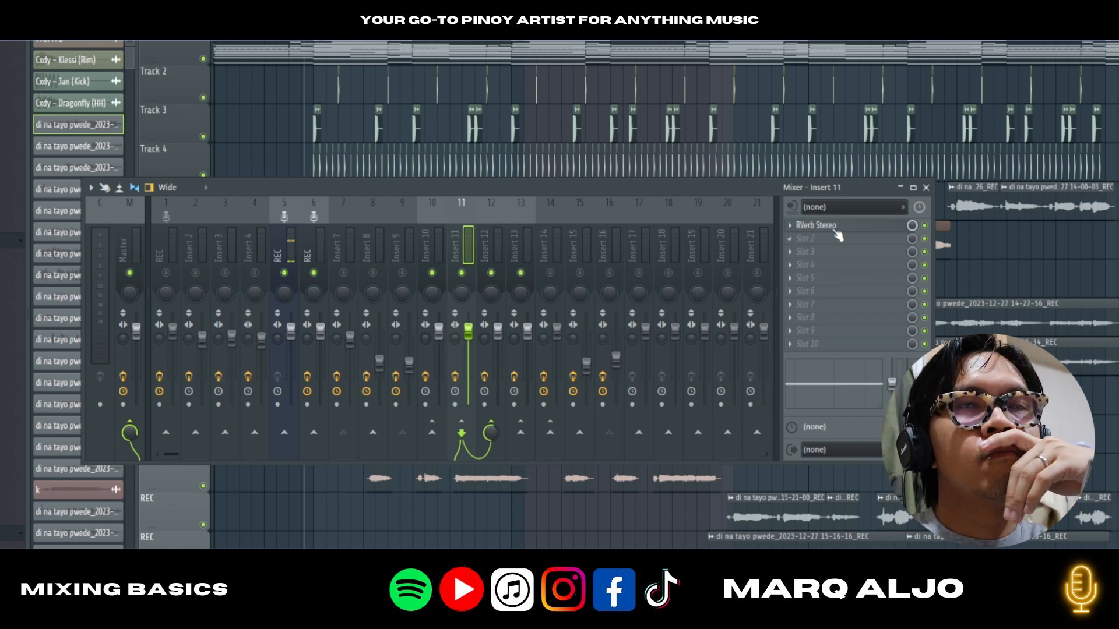
click(835, 228)
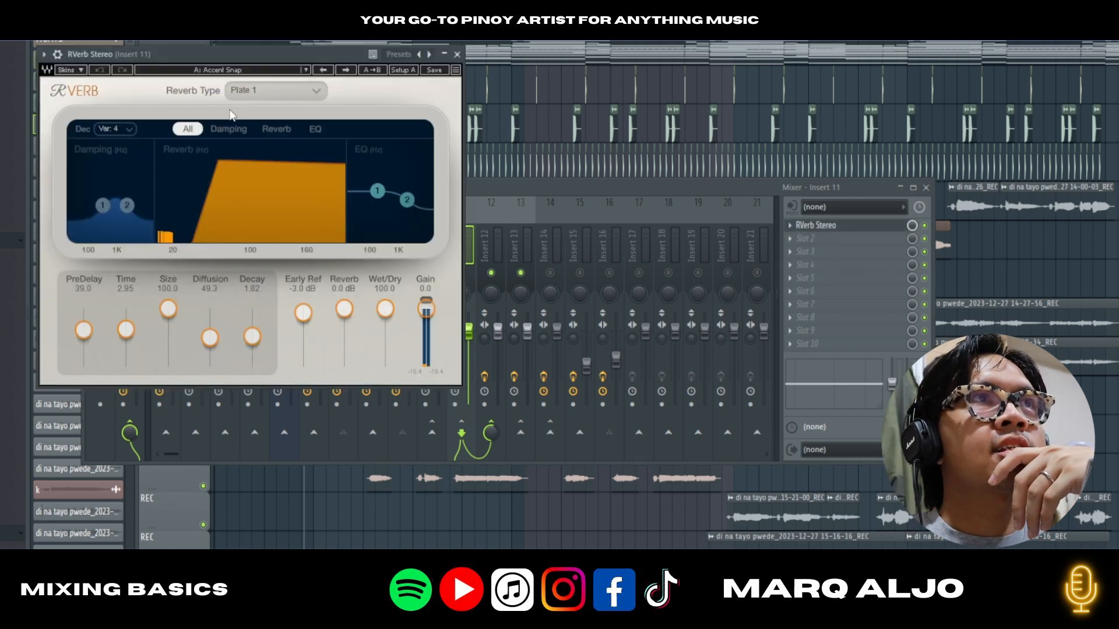
click(249, 71)
click(457, 54)
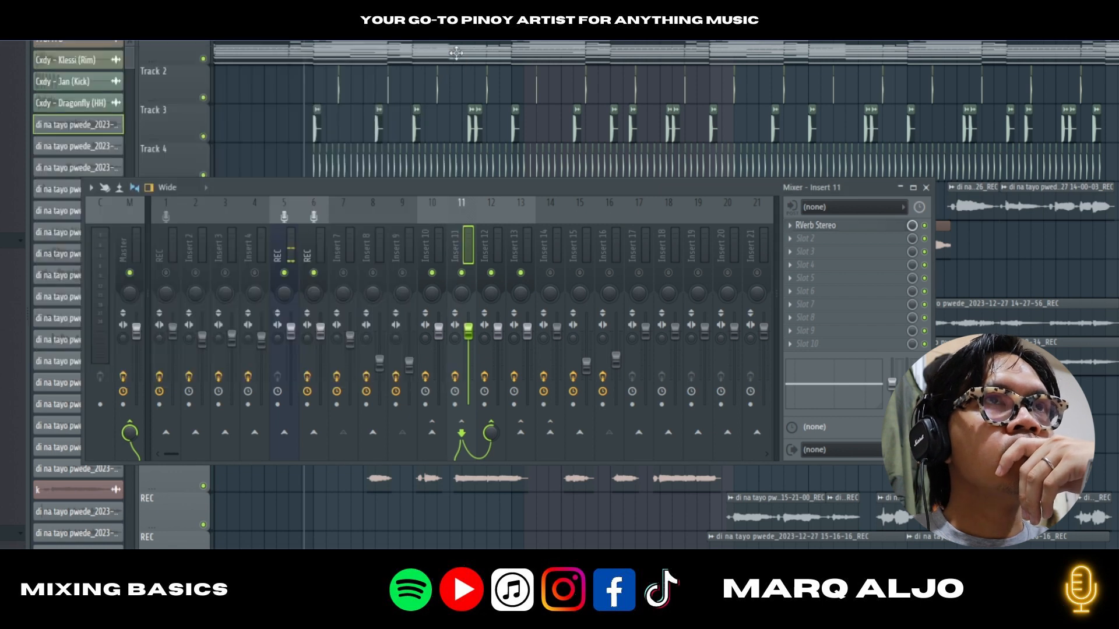
- Send the REC vocal on mixer track 6 to Insert 11 and audition the reverb with the beat
click(313, 256)
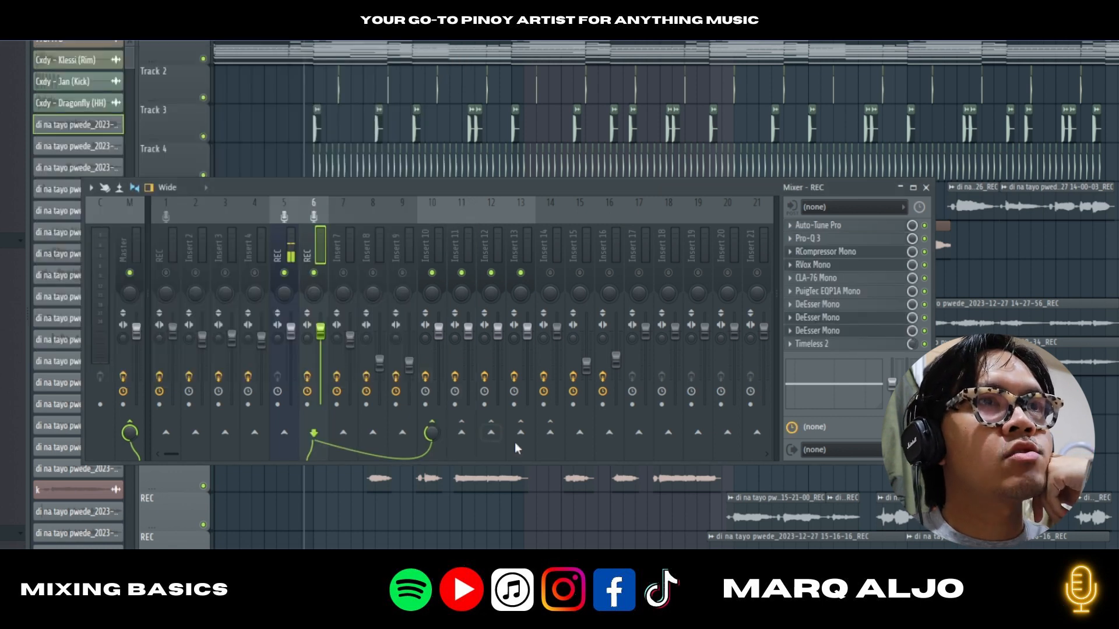
click(462, 433)
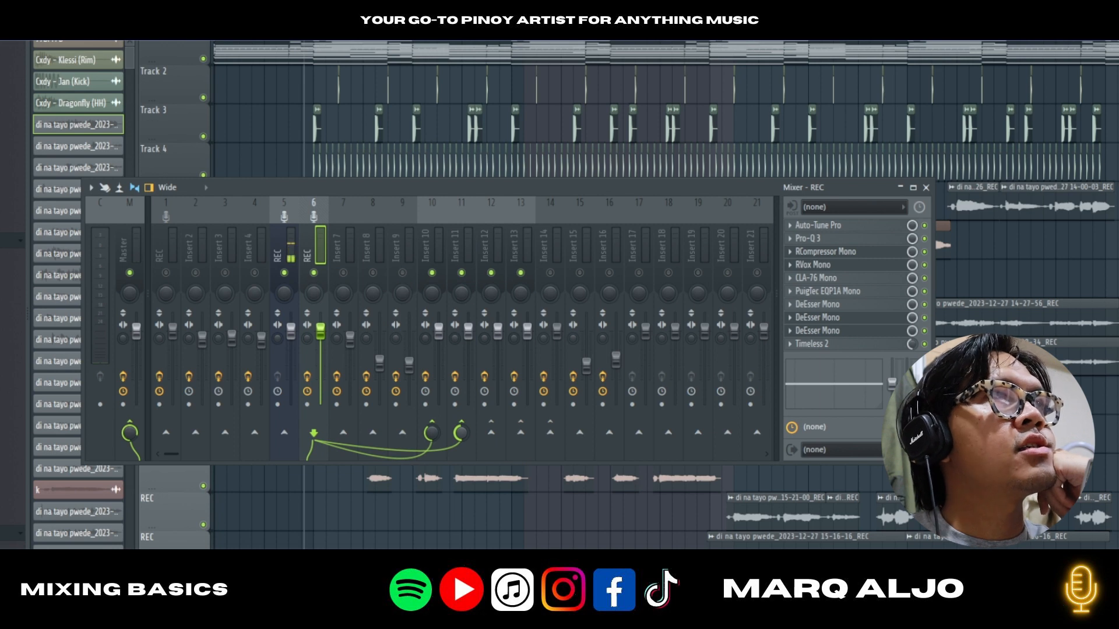
key(space)
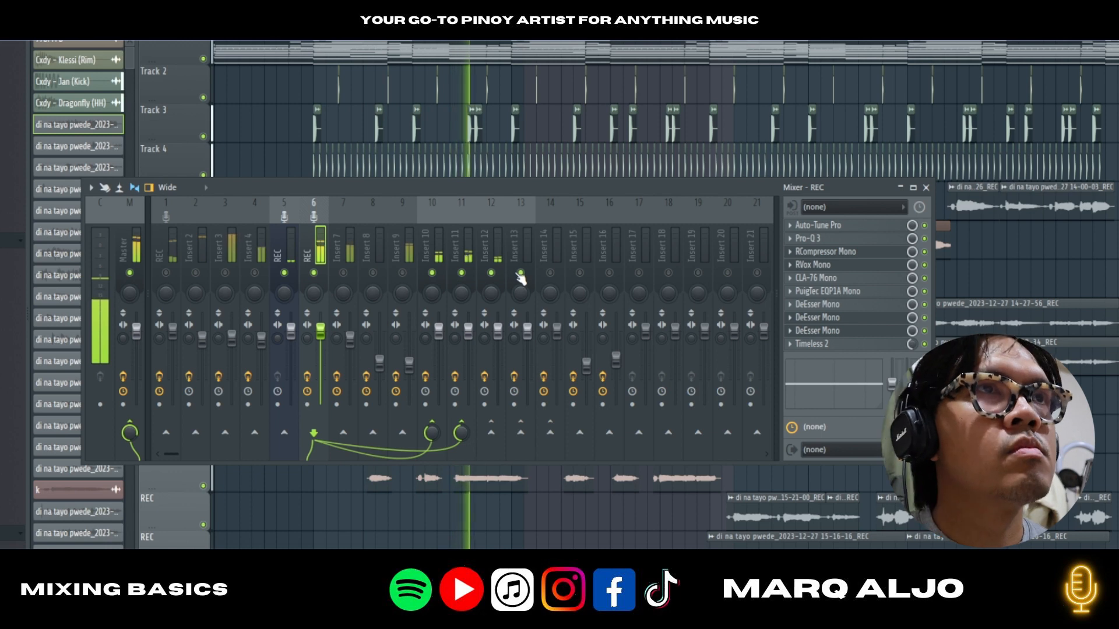
key(space)
- Check the Doubler2 Stereo effect track Insert 13, send the REC vocal to it, and audition the result
click(515, 236)
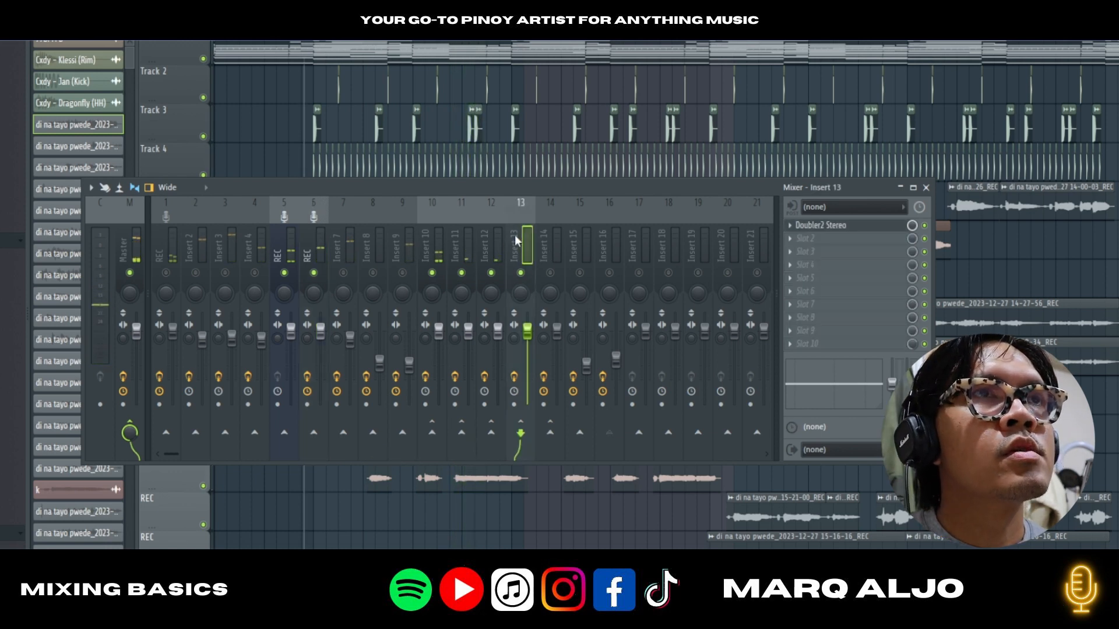
click(330, 246)
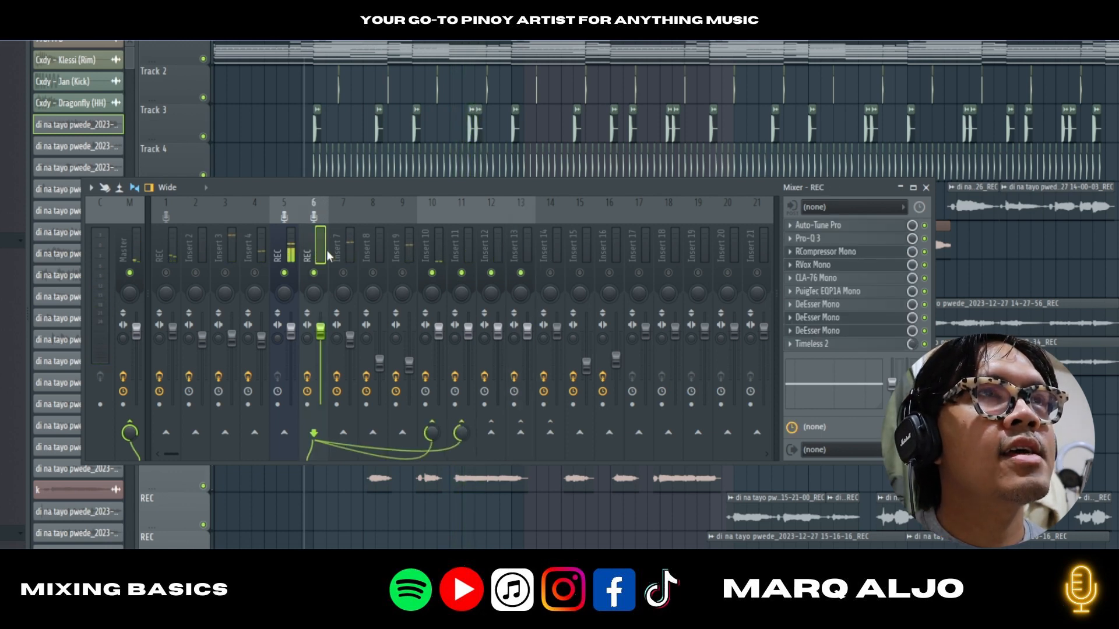
click(520, 432)
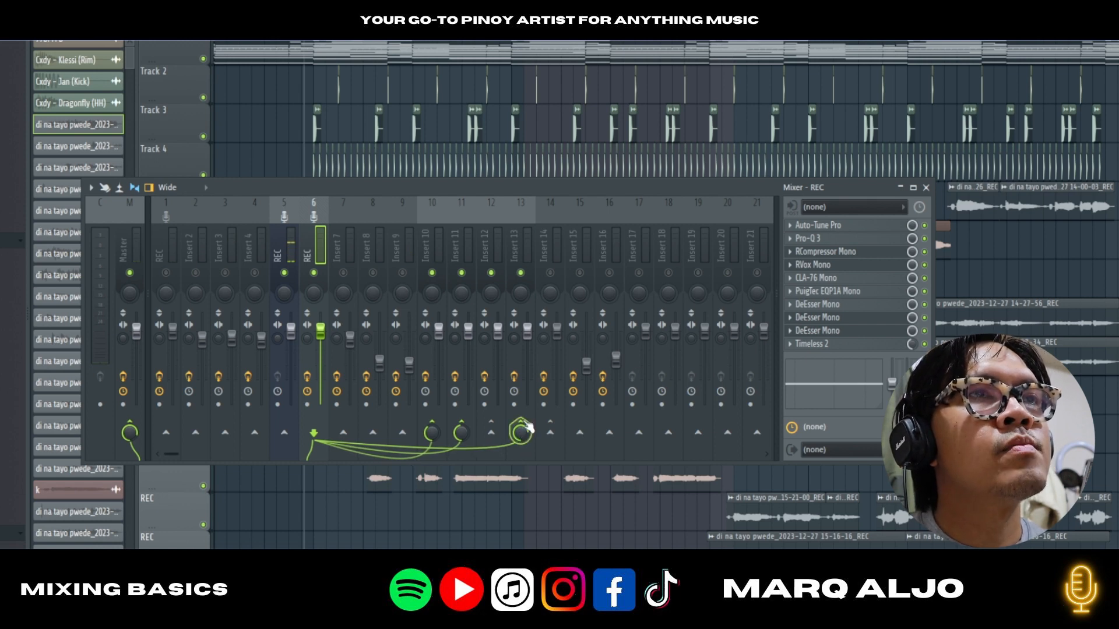
key(space)
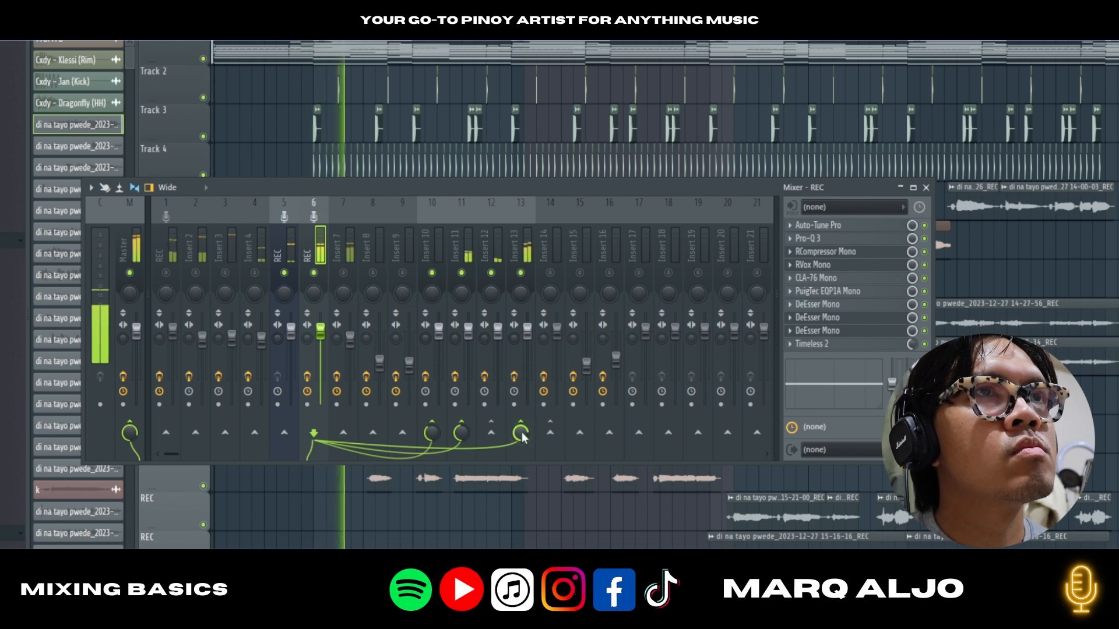
key(space)
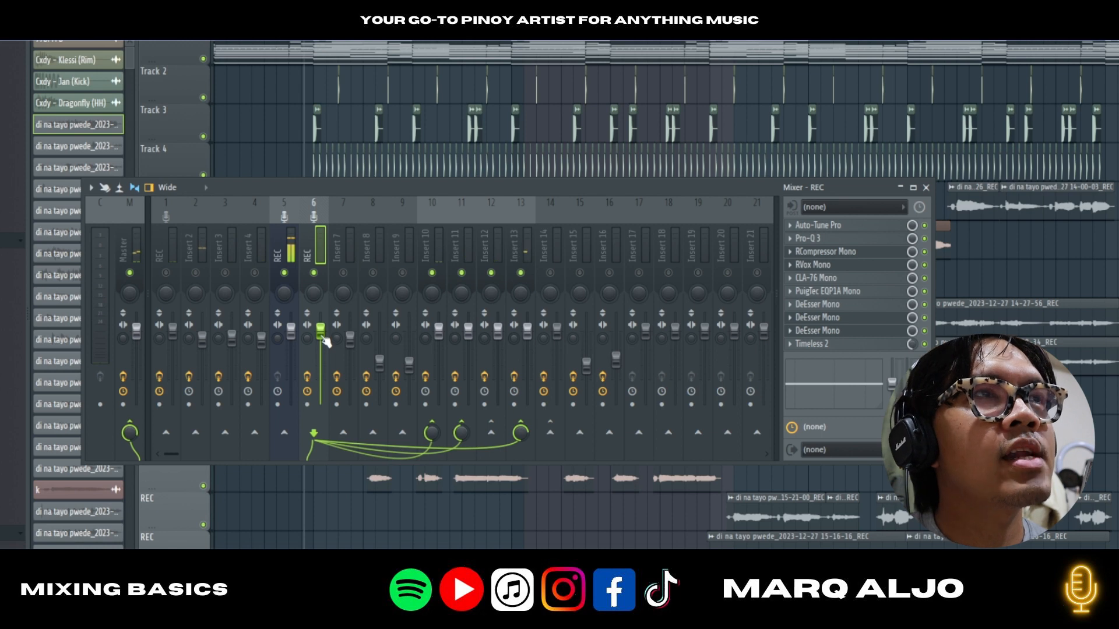
- Lower the REC vocal's fader on mixer track 6 and audition the new balance while checking Insert 13
drag(320, 333, 320, 345)
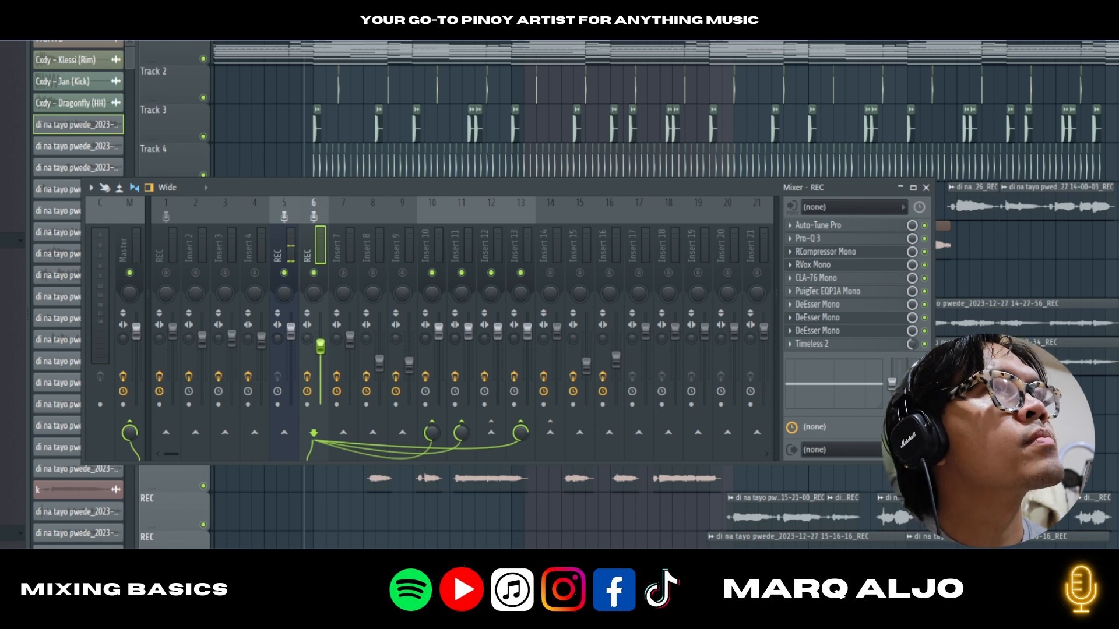
key(space)
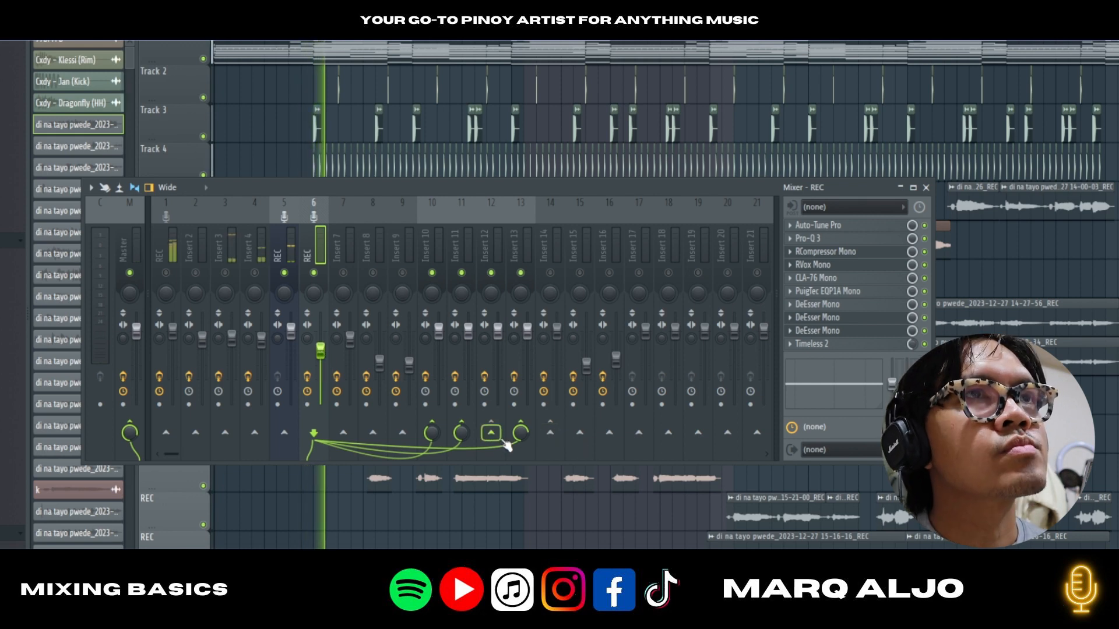
click(508, 262)
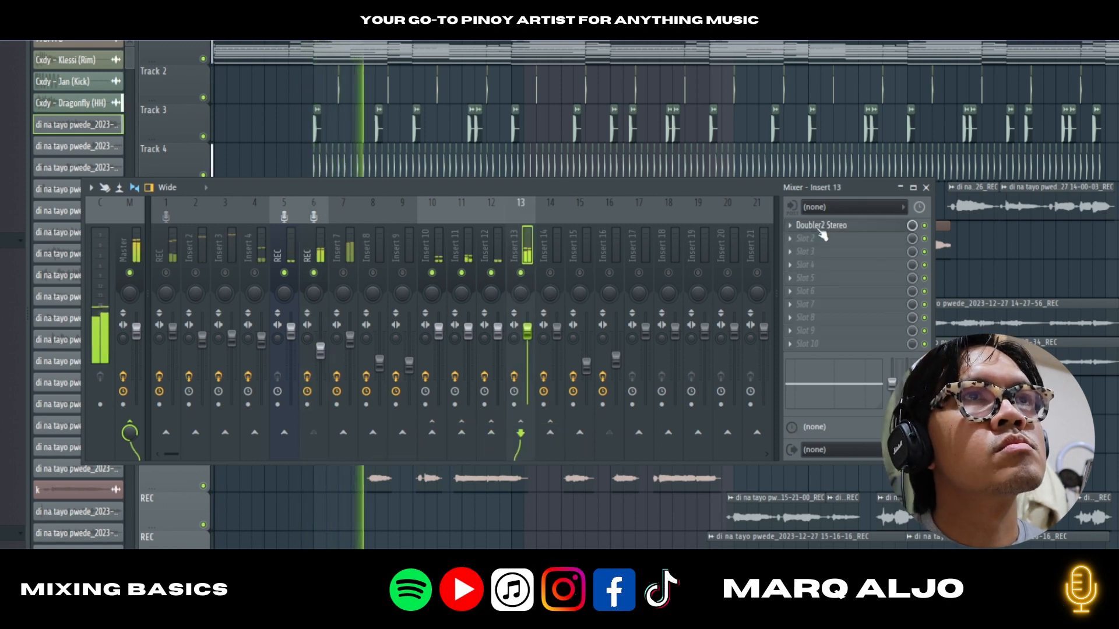
click(315, 251)
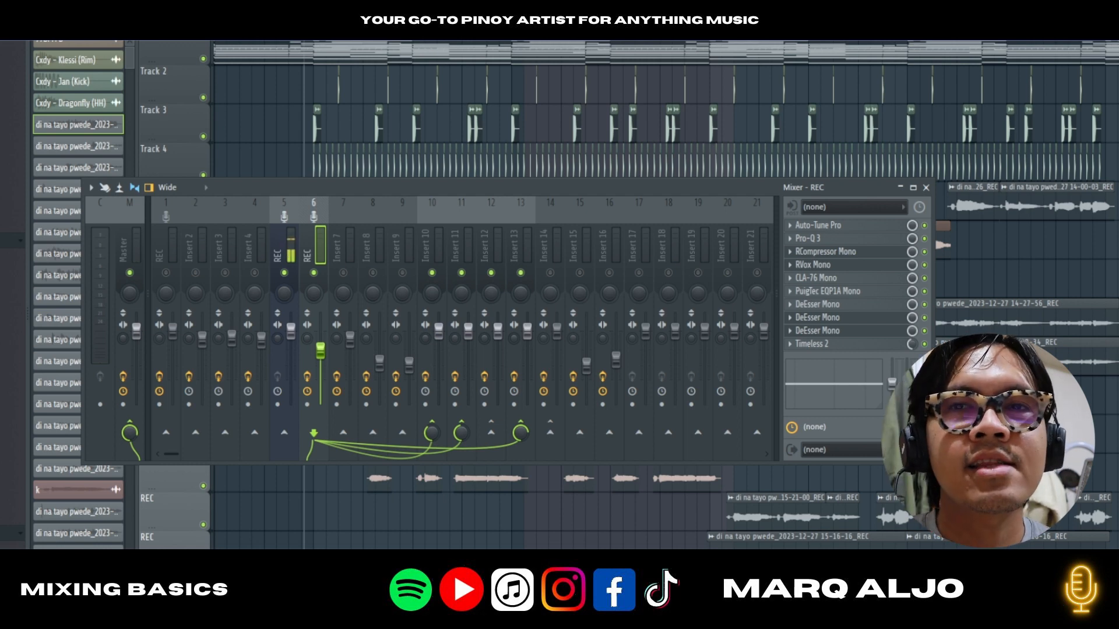
- Hide the mixer, solo the first playlist track, and unmute the first REC vocal track below Track 4
key(F9)
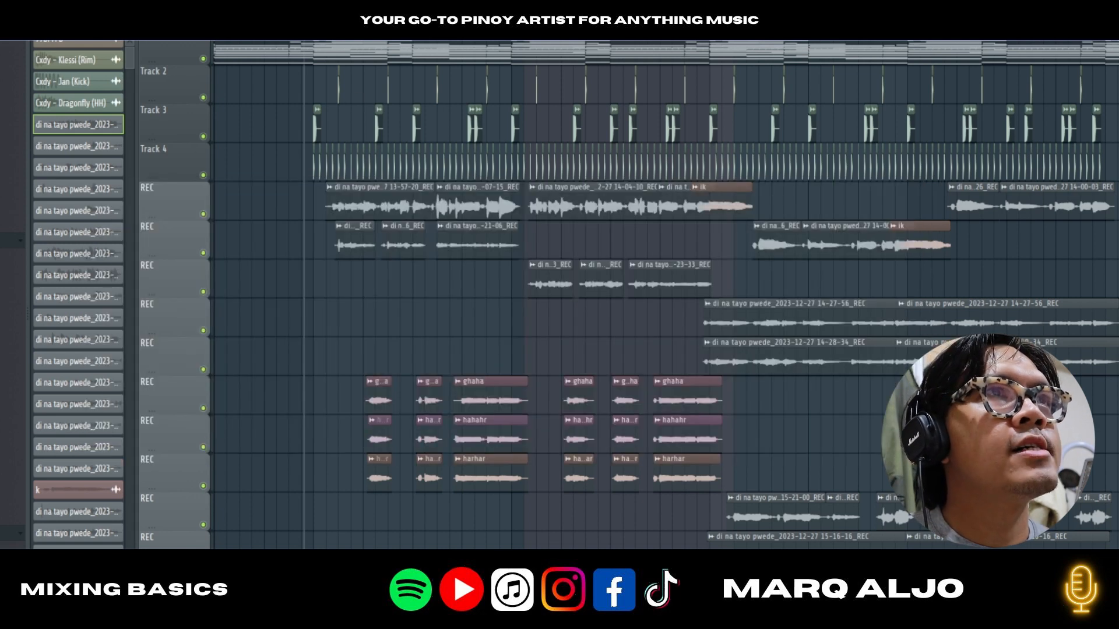
key(F9)
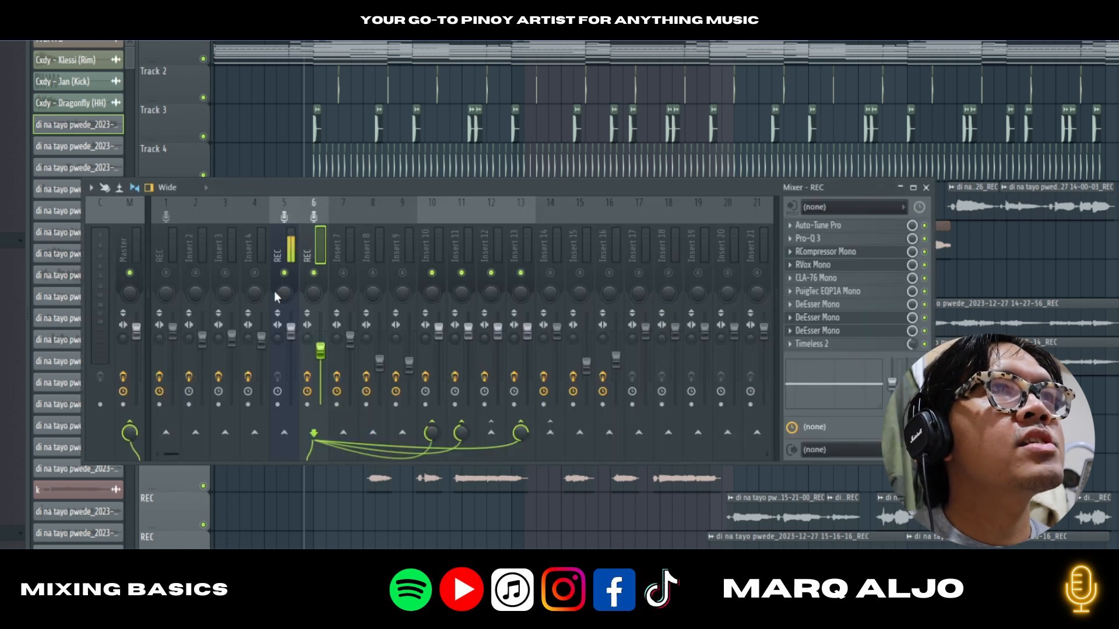
drag(261, 180, 294, 203)
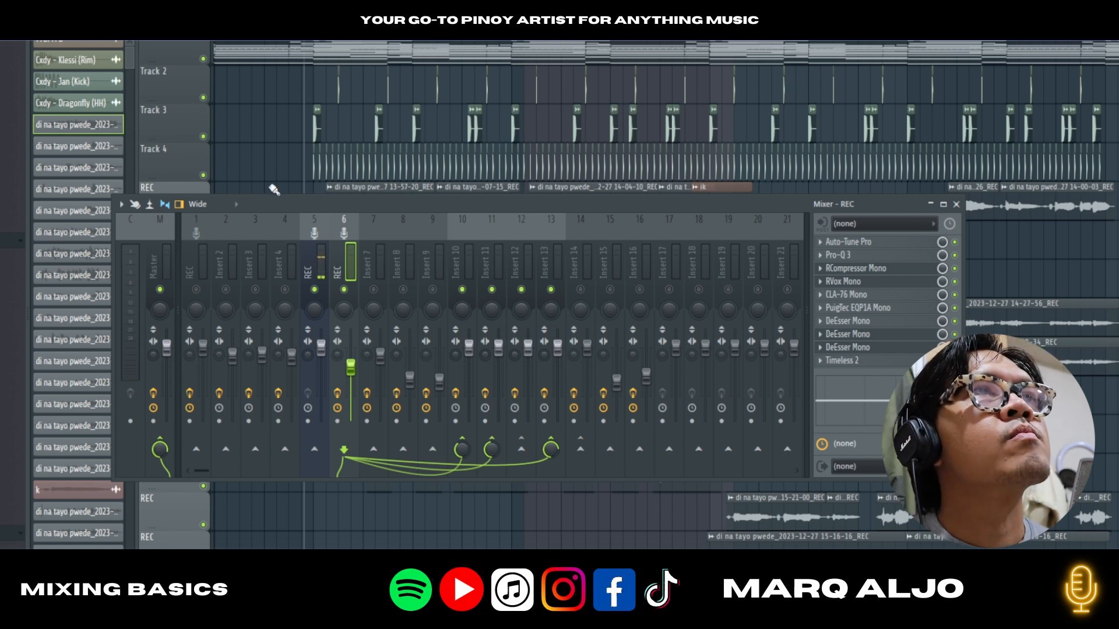
key(F9)
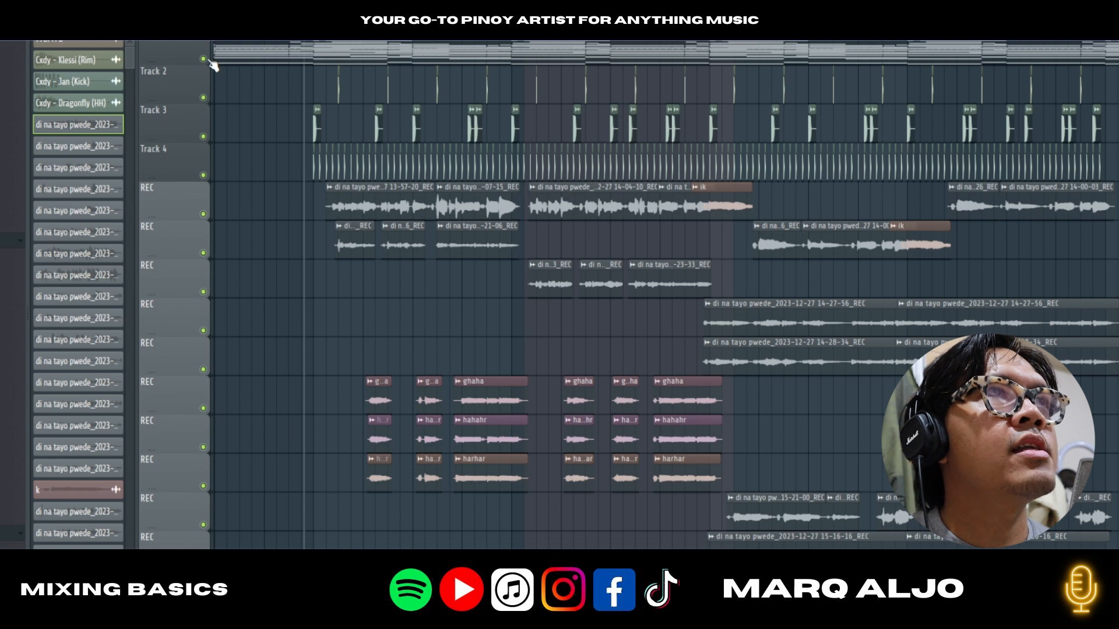
right_click(203, 59)
click(203, 214)
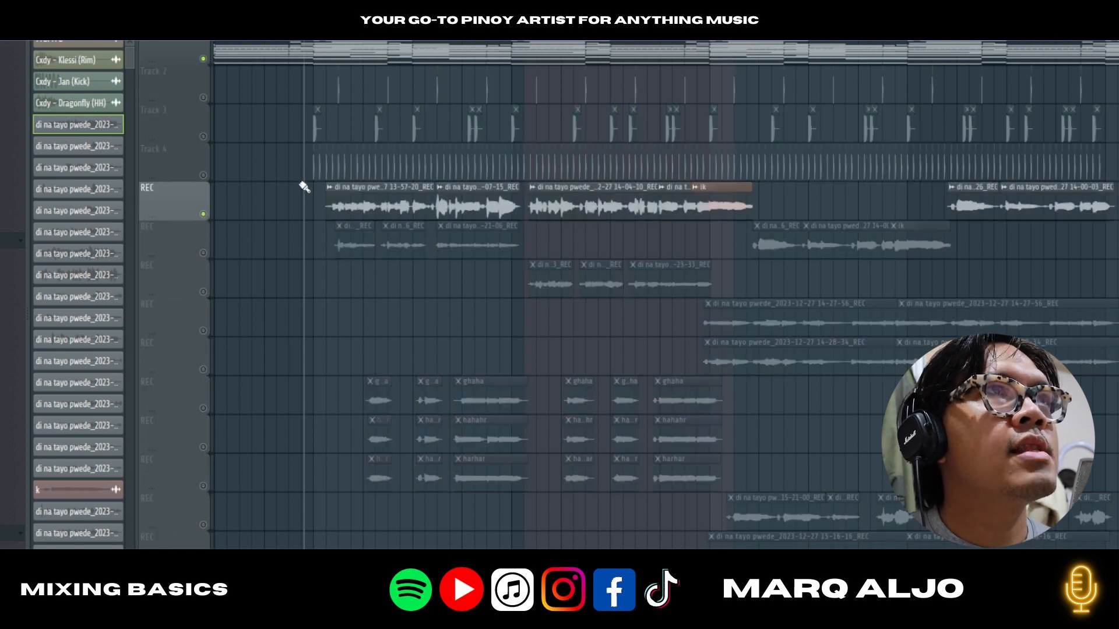
- Audition the first REC vocal against the first playlist track, checking the mixer levels during playback
key(space)
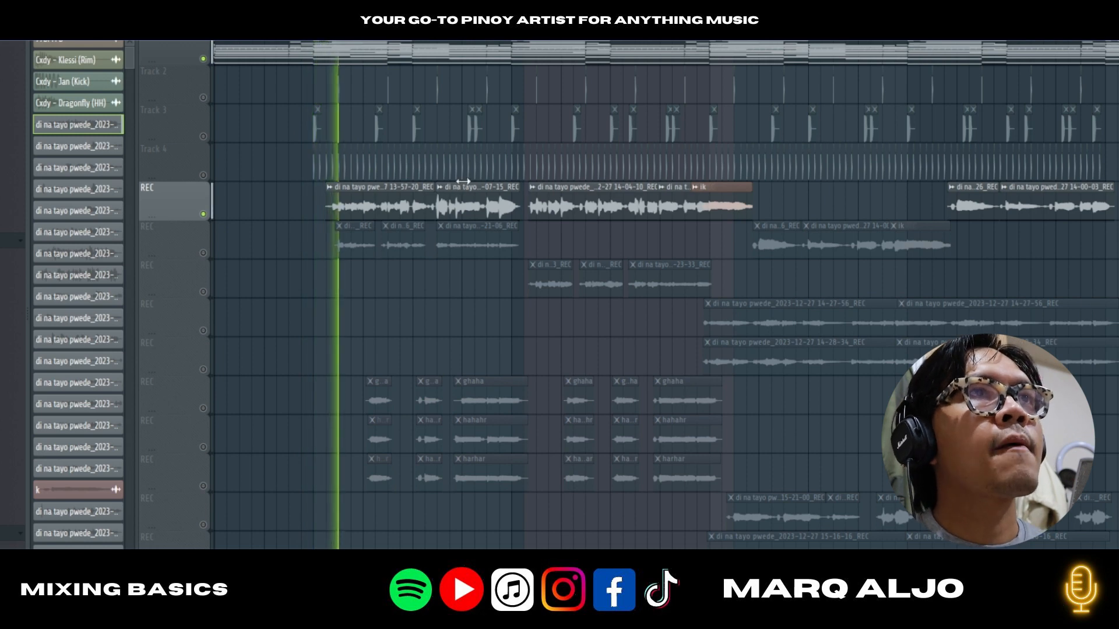
key(F9)
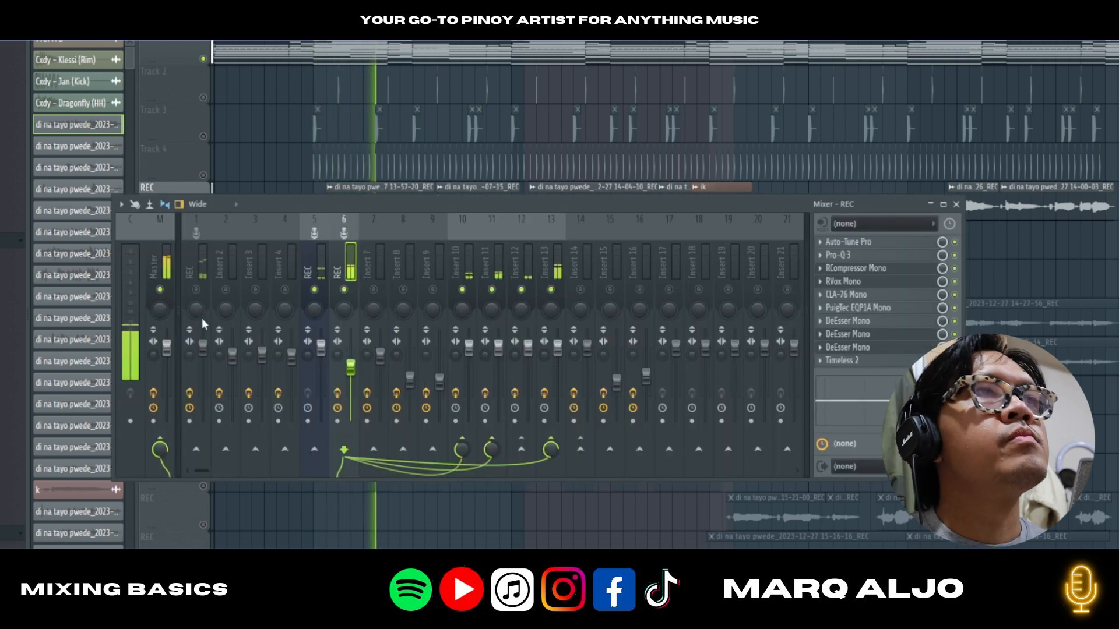
key(F9)
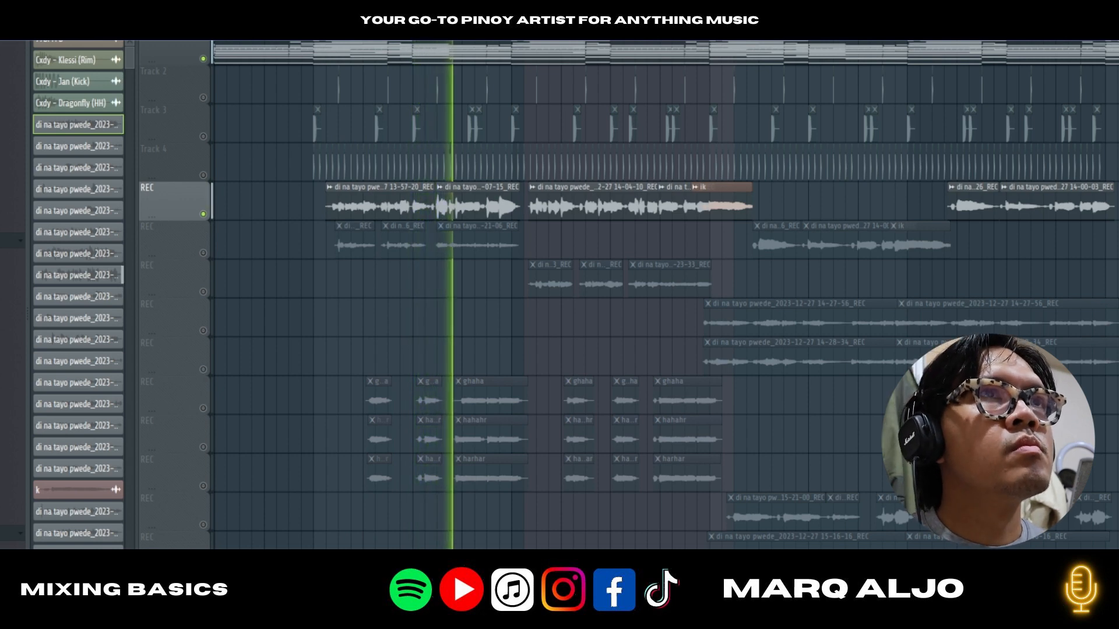
key(space)
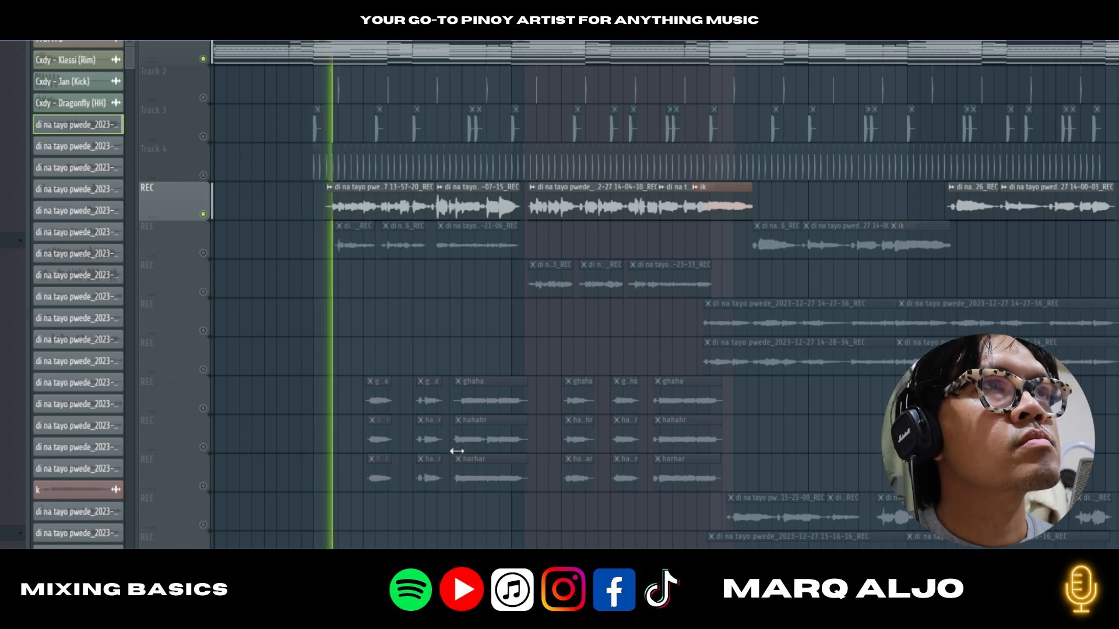
key(space)
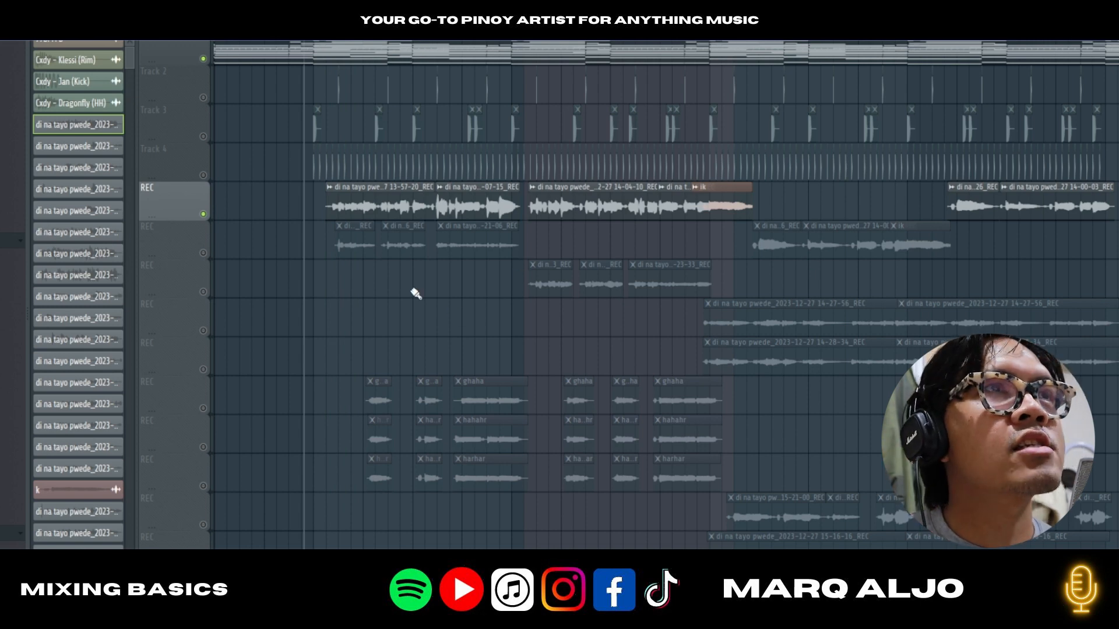
- Unmute Track 3 in the playlist and re-enable all muted mixer tracks
click(205, 137)
key(space)
key(space)
key(F9)
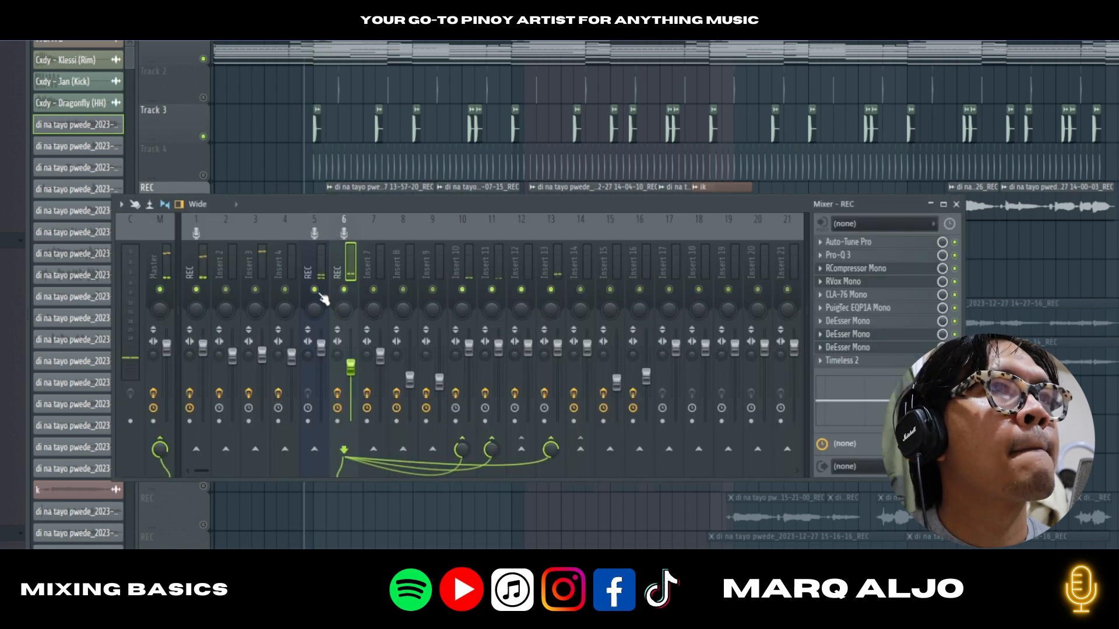
key(F9)
- Audition the REC vocal together with the first playlist track and Track 3
key(space)
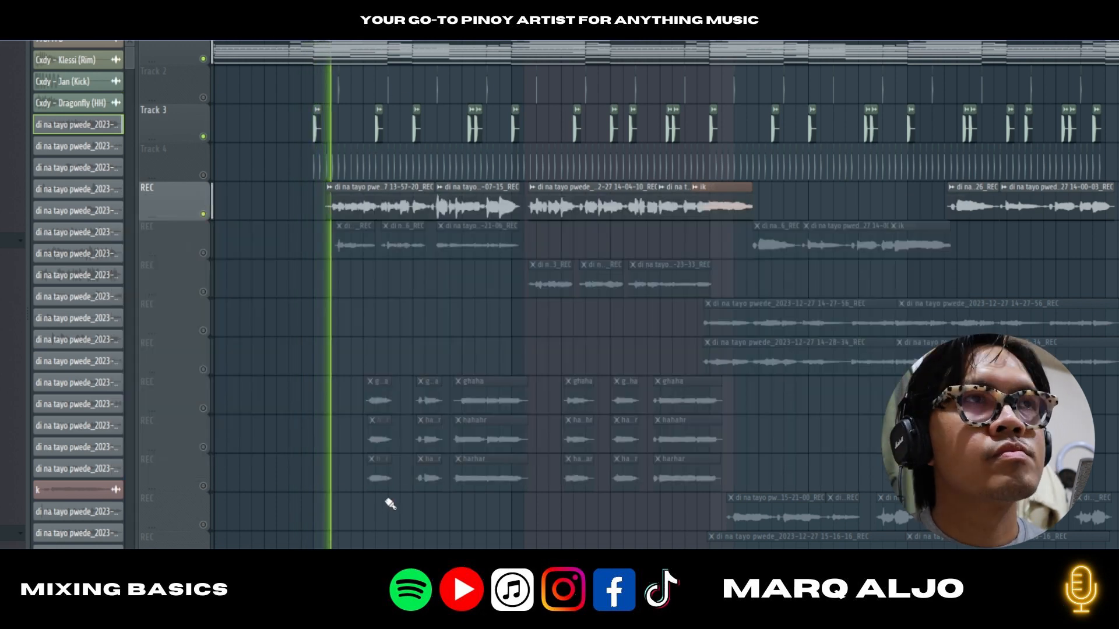
key(space)
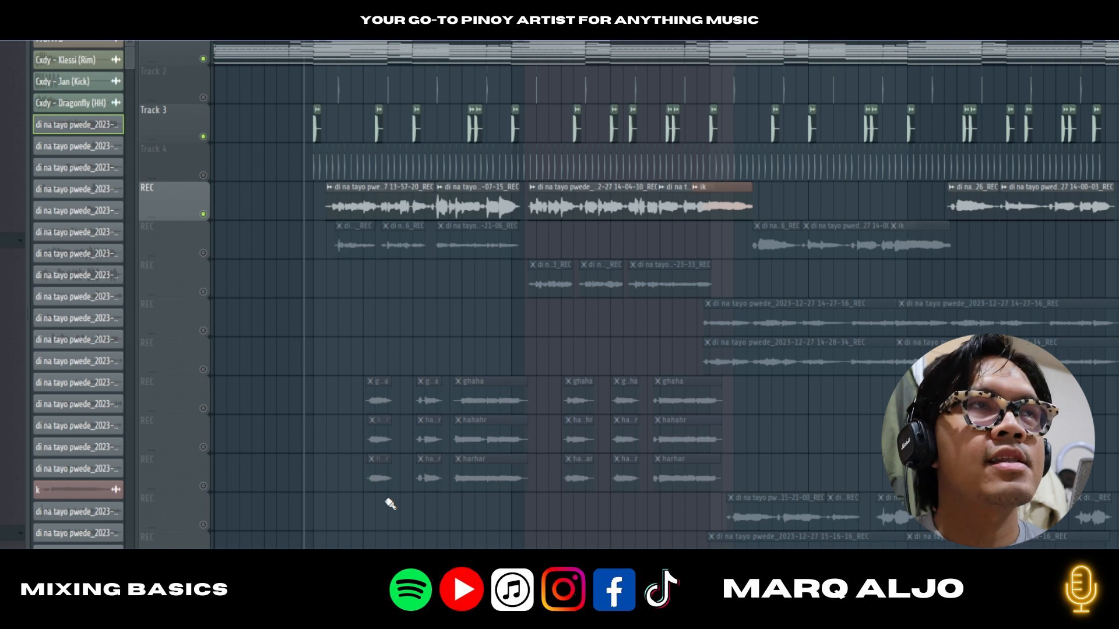
key(space)
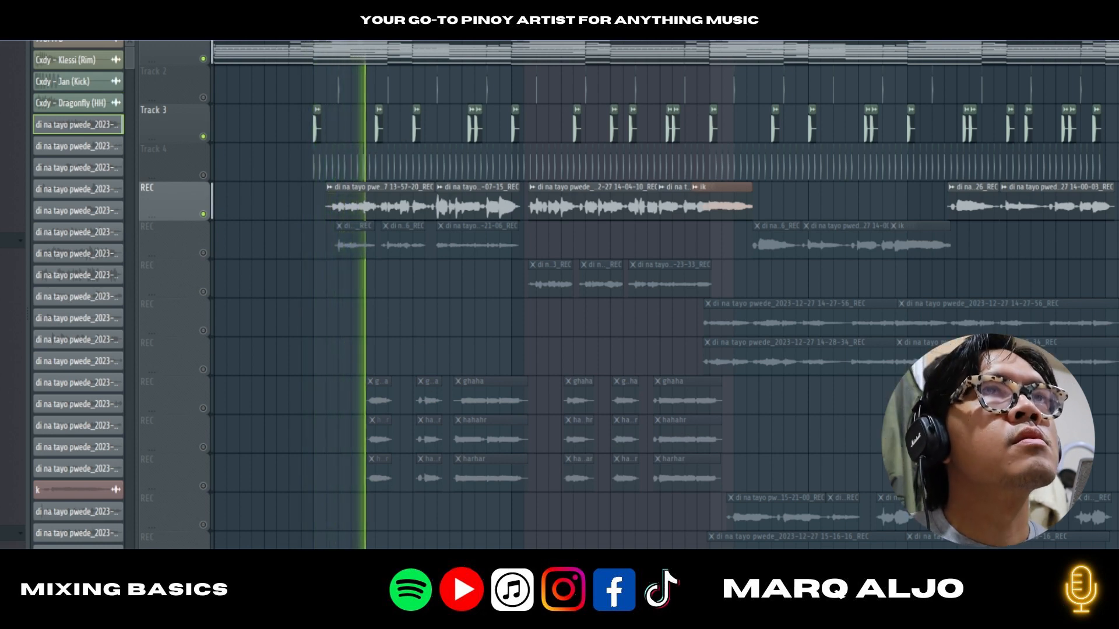
key(space)
- Open Fruity parametric EQ 2 on Insert 3 in the mixer, inspect its band 2 boost, and close its window
key(F9)
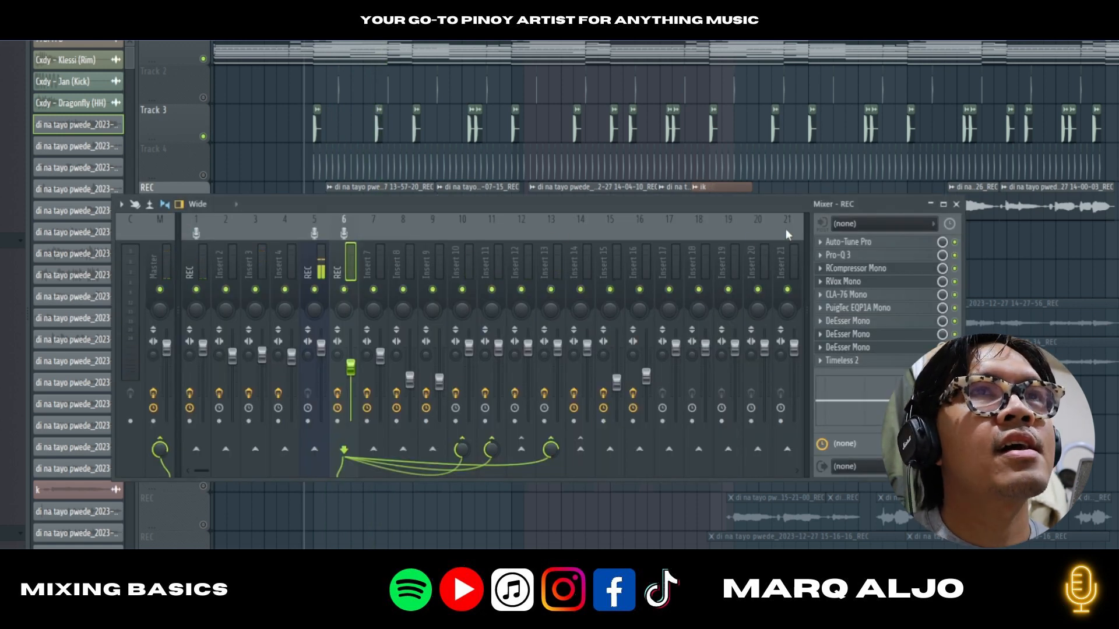
click(253, 264)
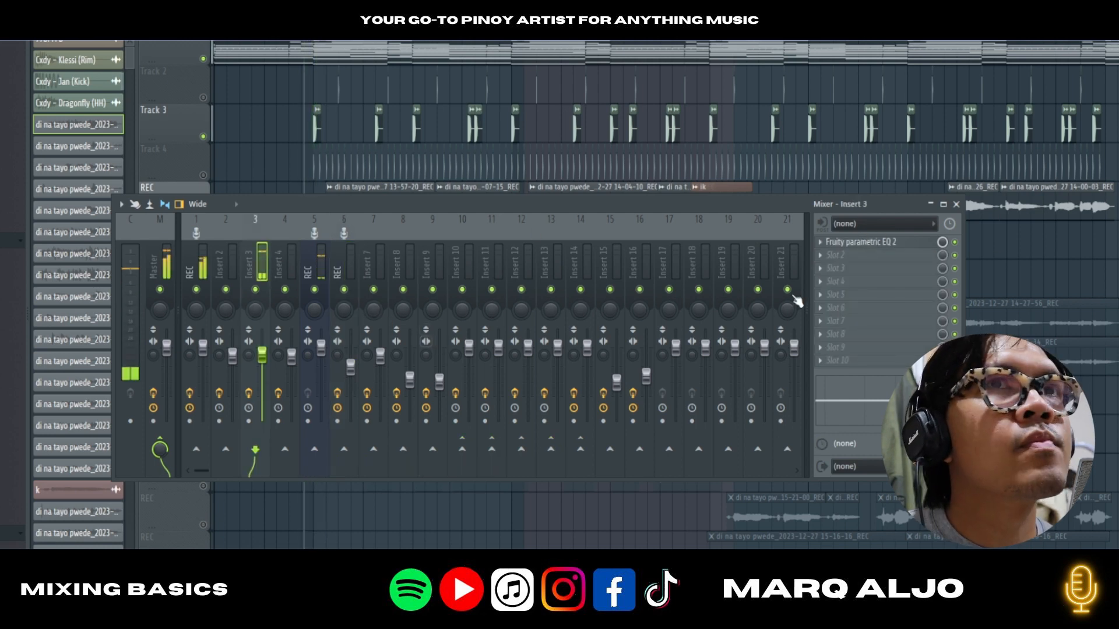
click(862, 241)
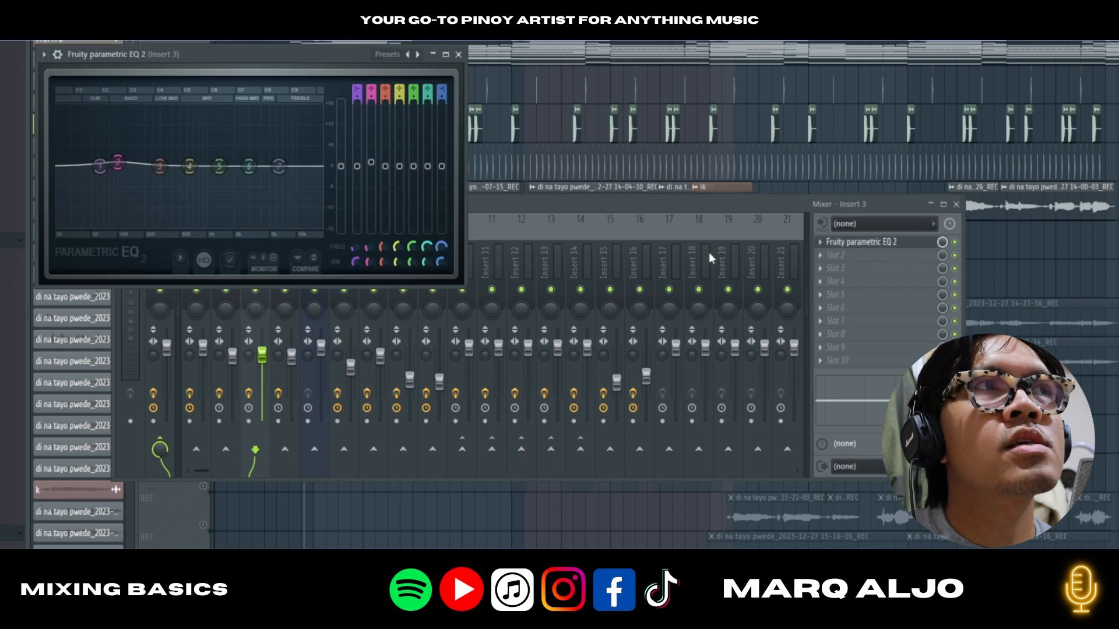
drag(118, 168, 124, 163)
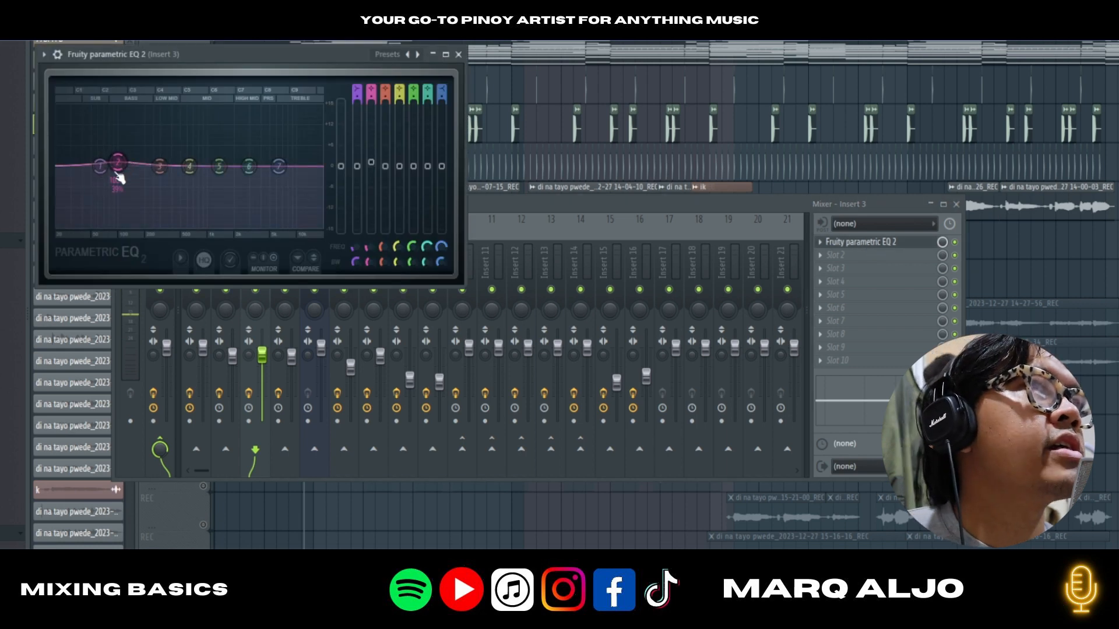
click(459, 55)
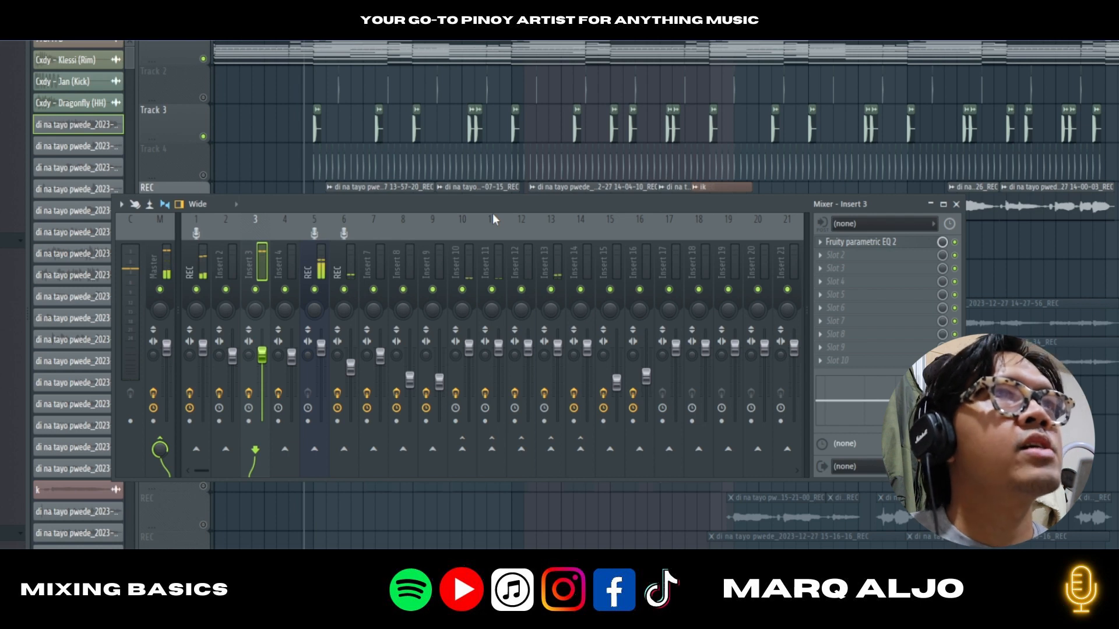
- Unmute Track 4 in the playlist and audition it together with the first REC vocal
click(203, 176)
key(space)
key(F9)
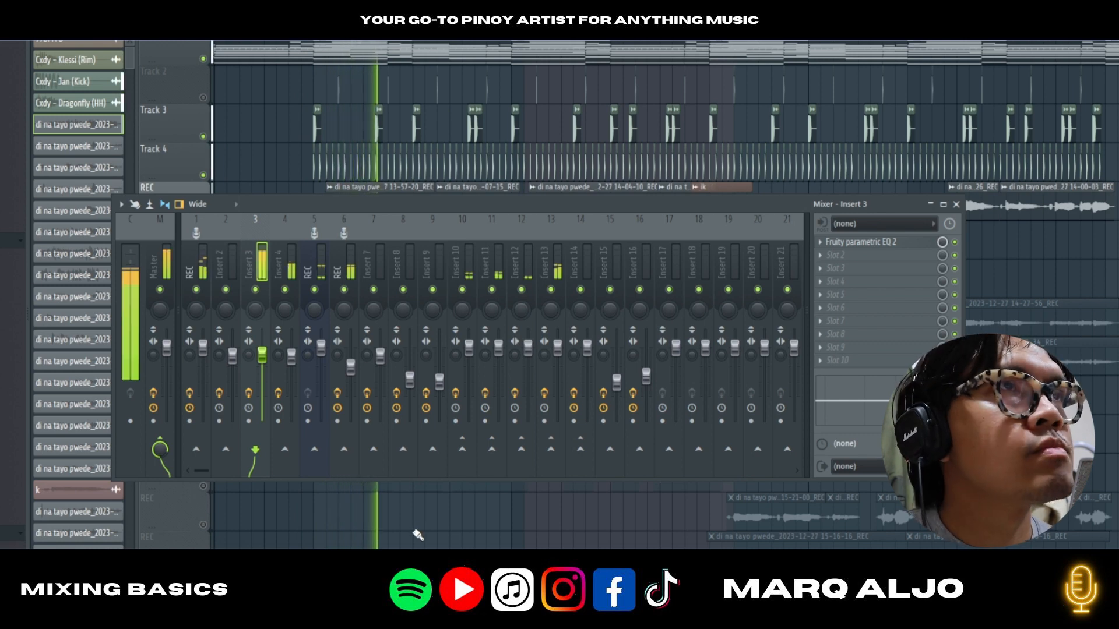
key(F9)
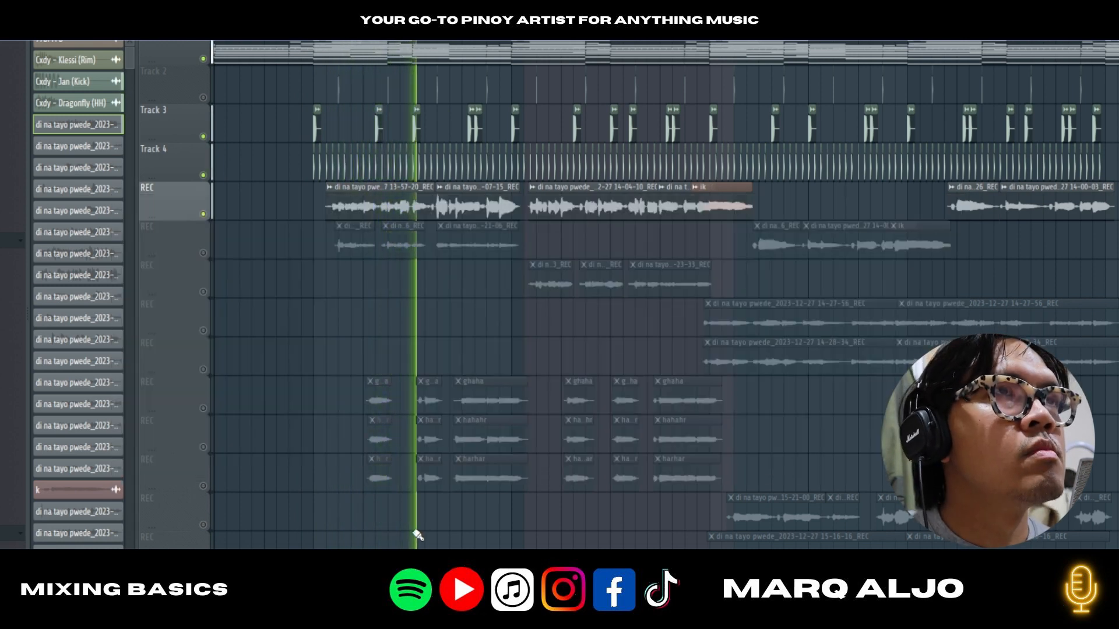
key(space)
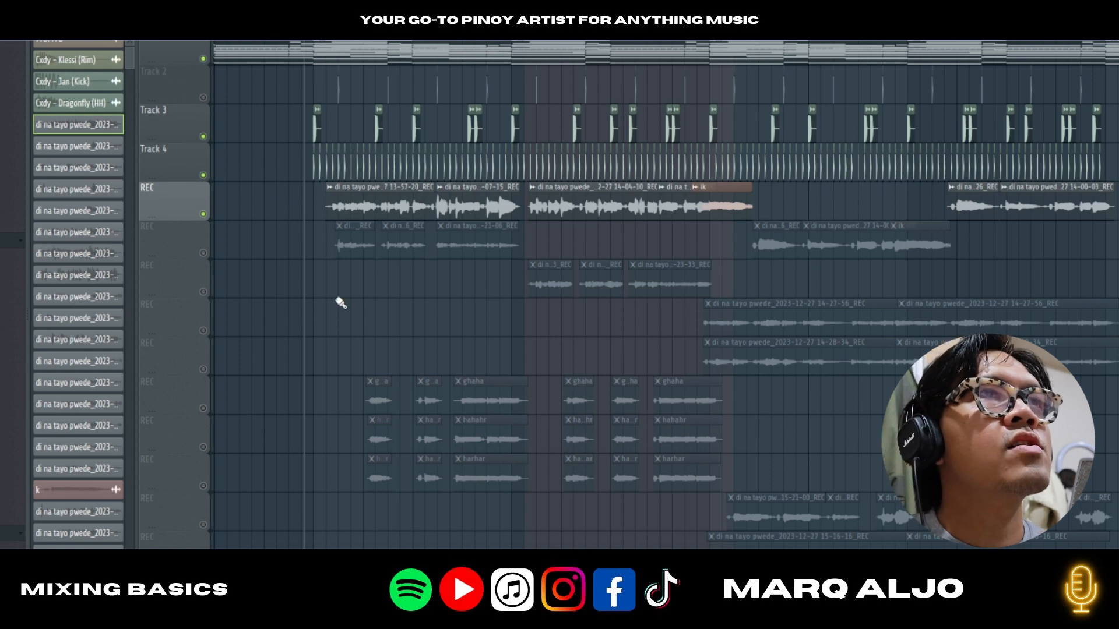
- Select Insert 4 in the mixer during playback and inspect its Fruity Chorus and Fruity parametric EQ 2 settings
key(space)
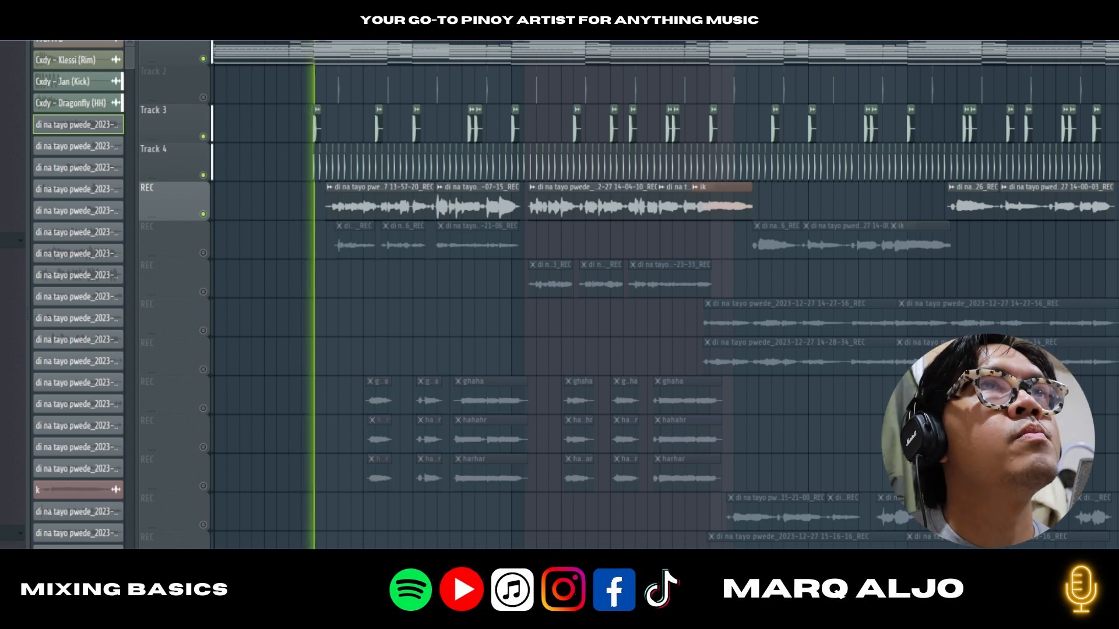
key(F9)
click(292, 271)
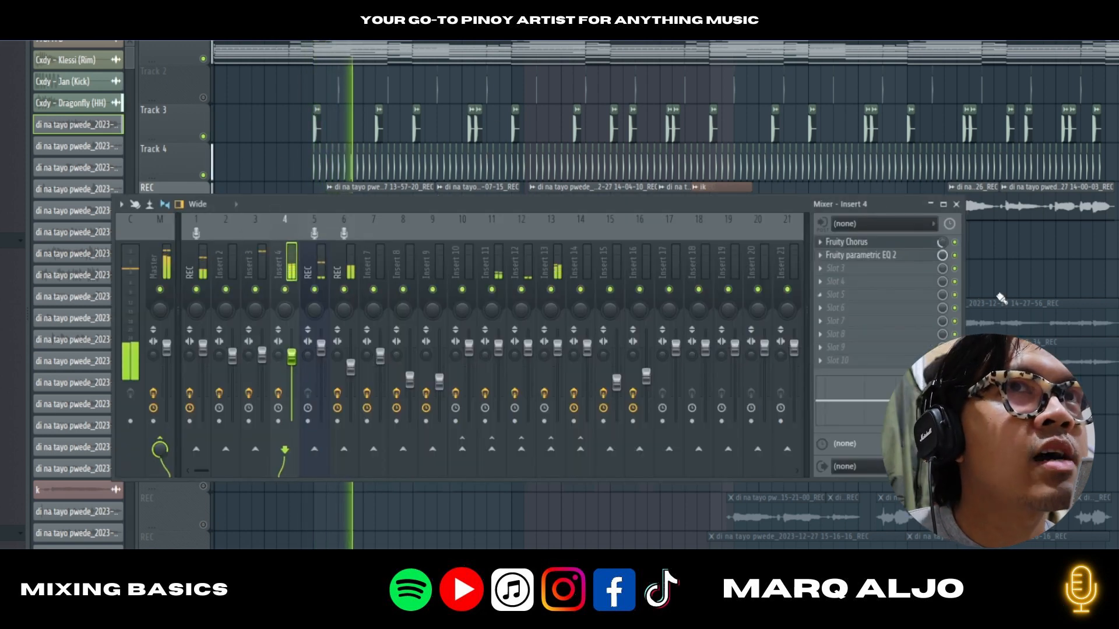
key(space)
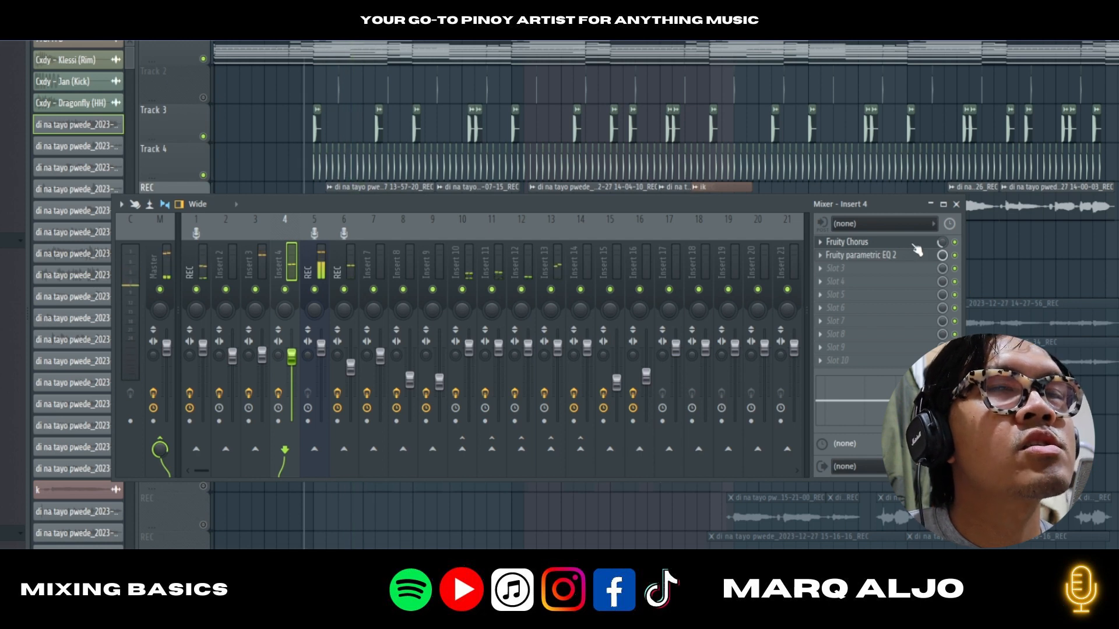
click(897, 247)
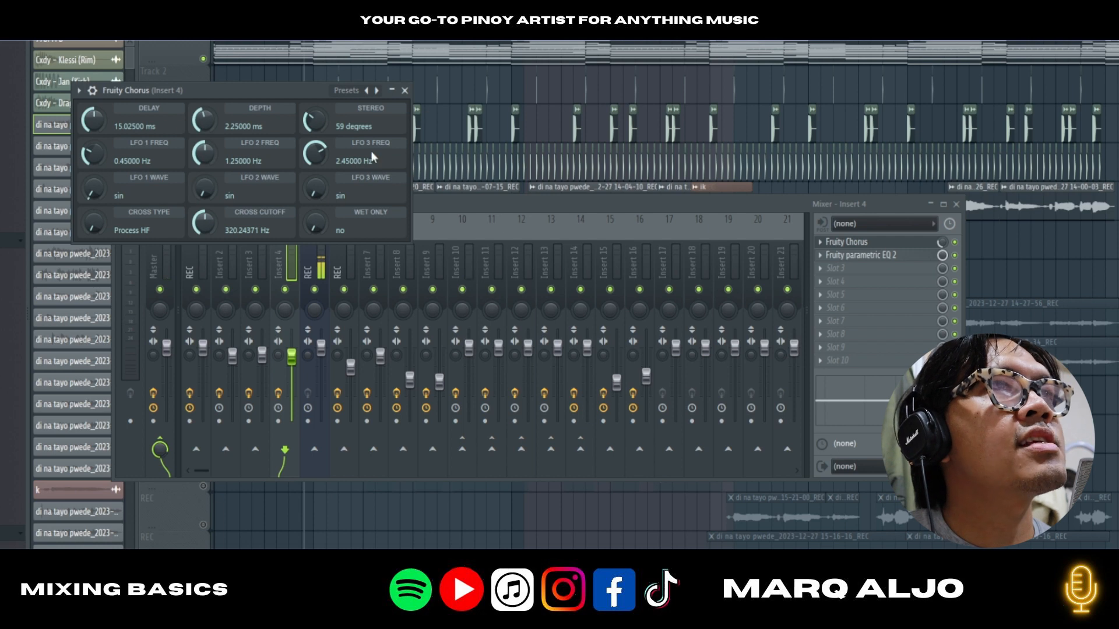
drag(229, 88, 549, 119)
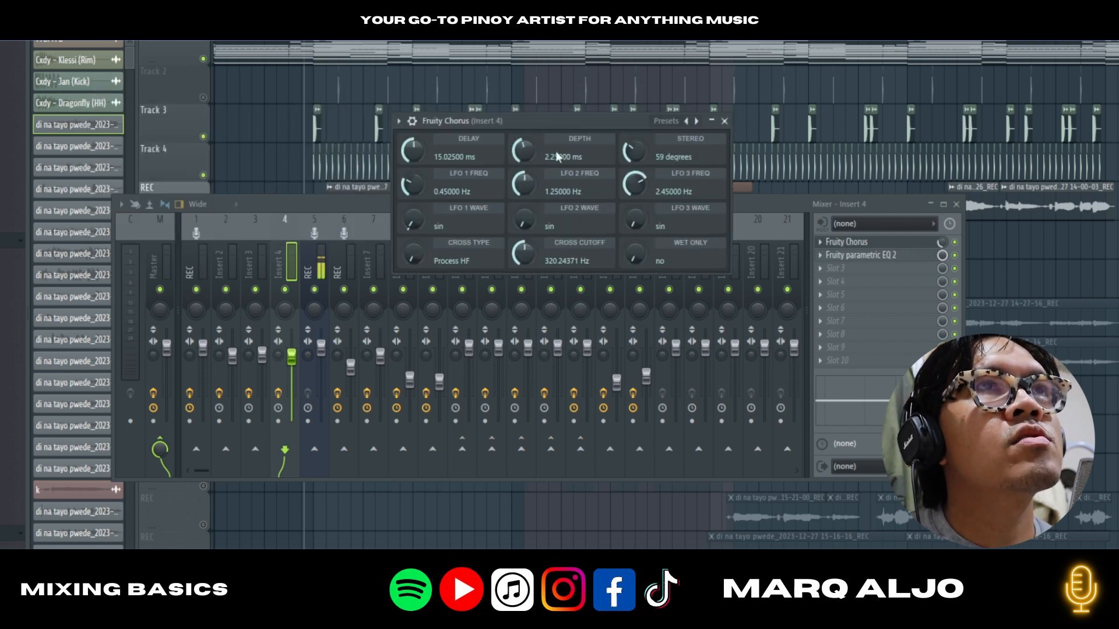
click(873, 207)
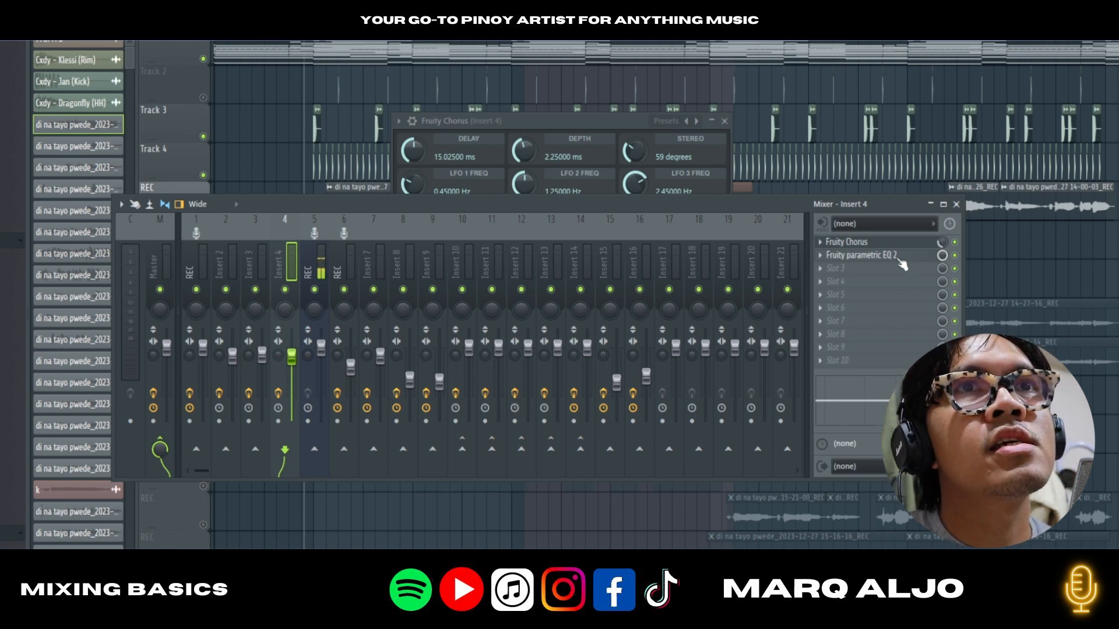
click(860, 255)
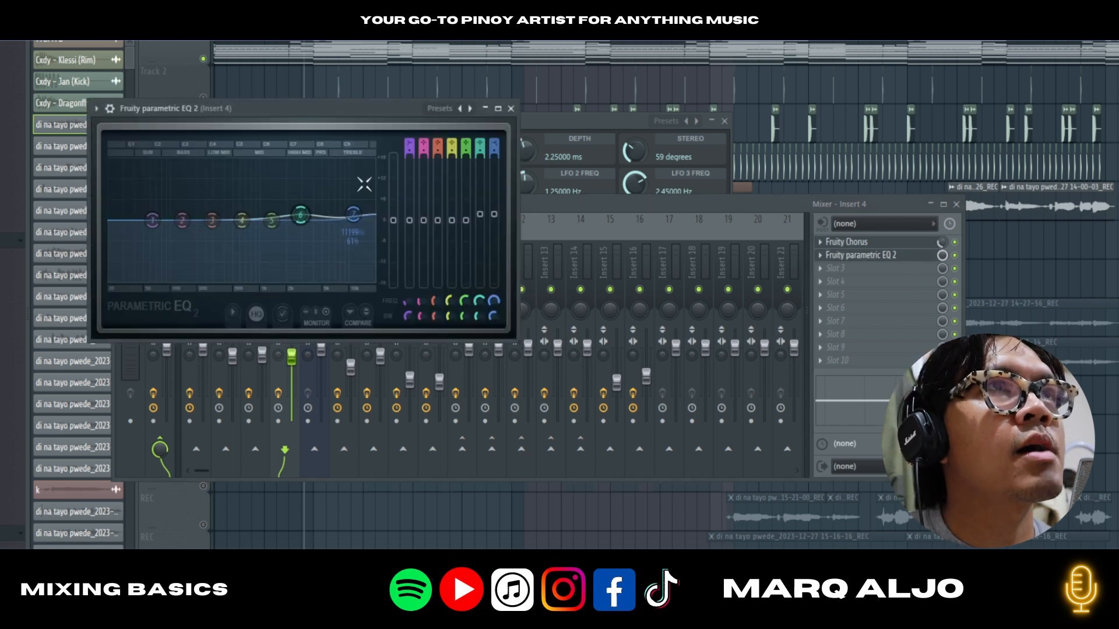
click(510, 108)
- Replay the REC vocal with Track 4 while watching the mixer levels, and close all open windows
key(space)
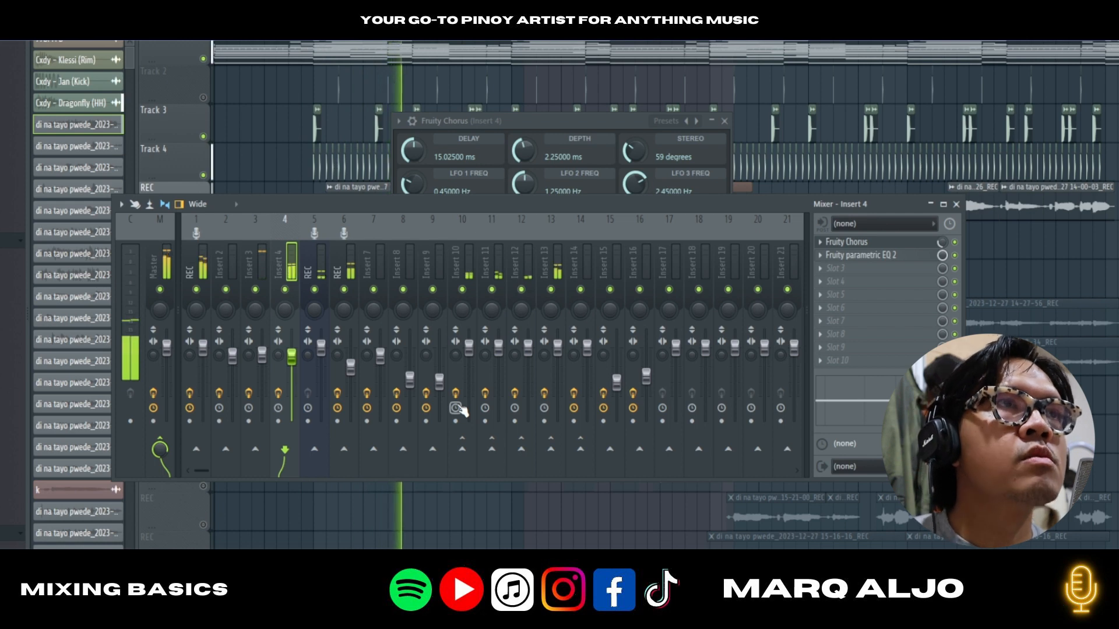
key(space)
key(F12)
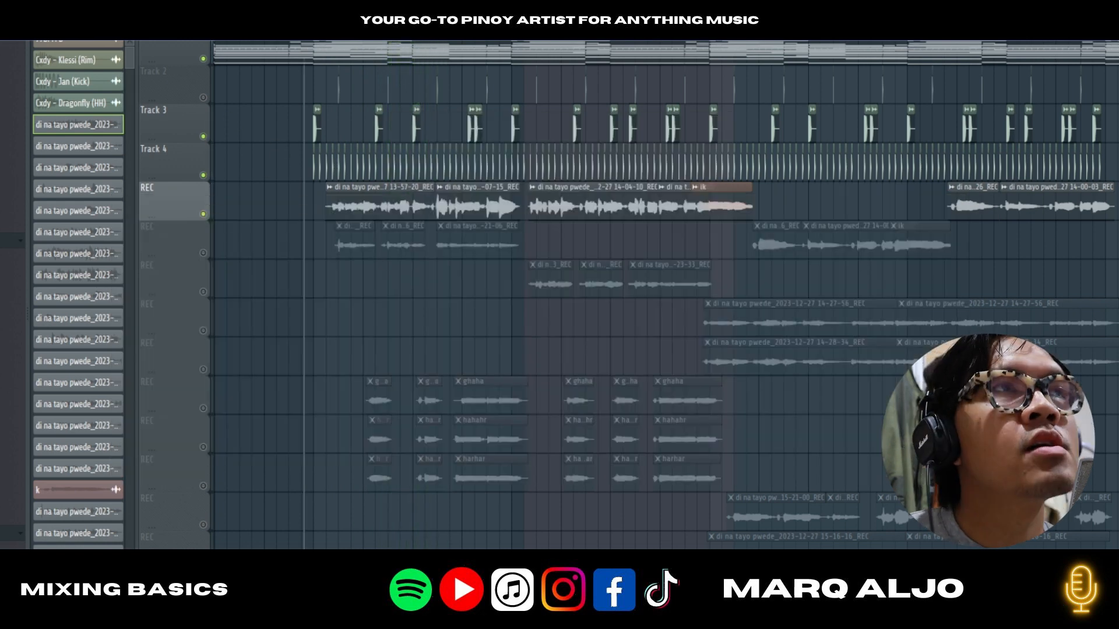
- Unmute Track 2 in the playlist and audition it with the REC vocal while watching the mixer levels
click(203, 98)
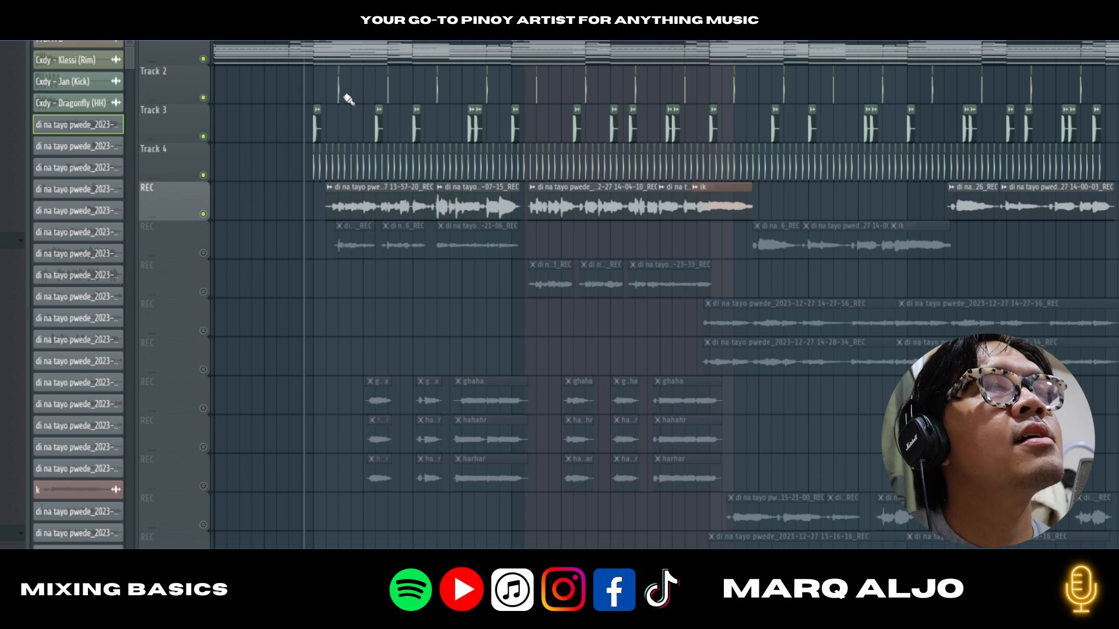
key(space)
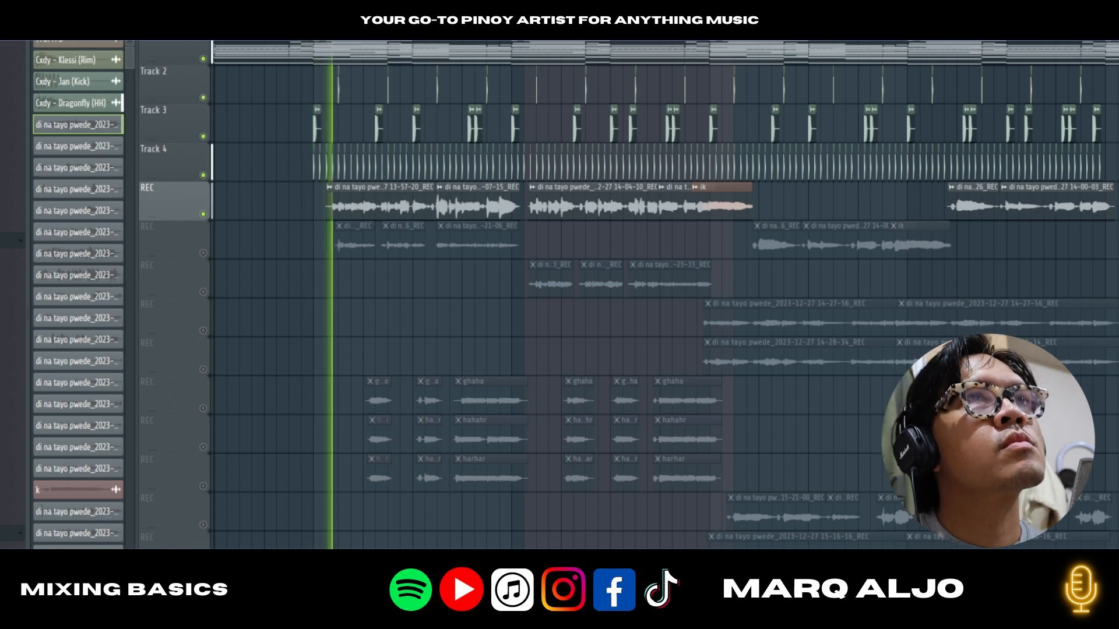
key(F9)
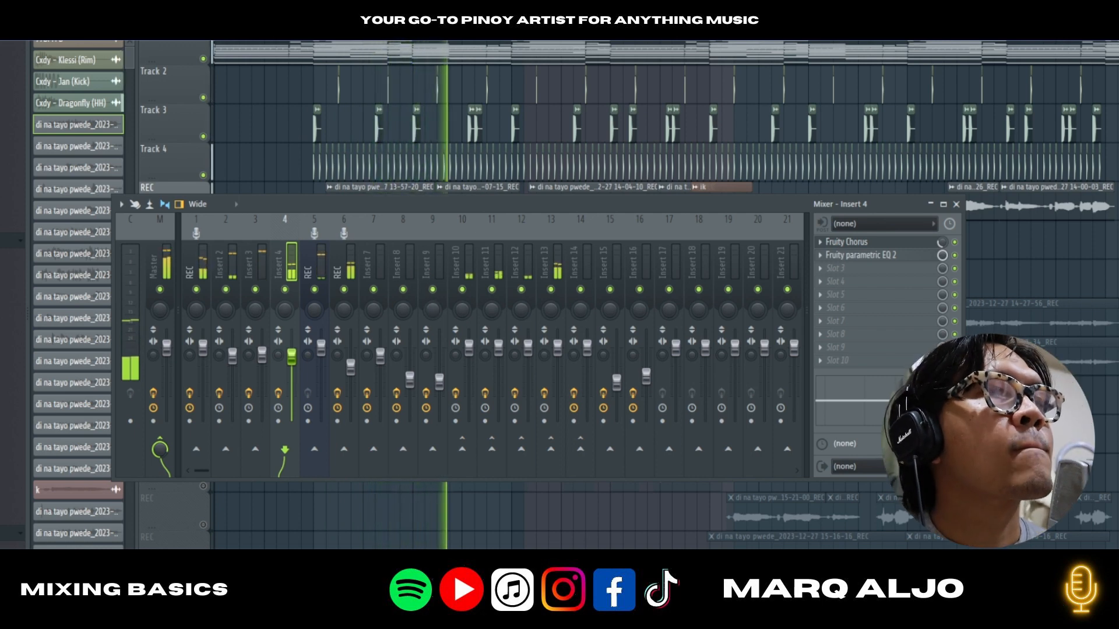
key(space)
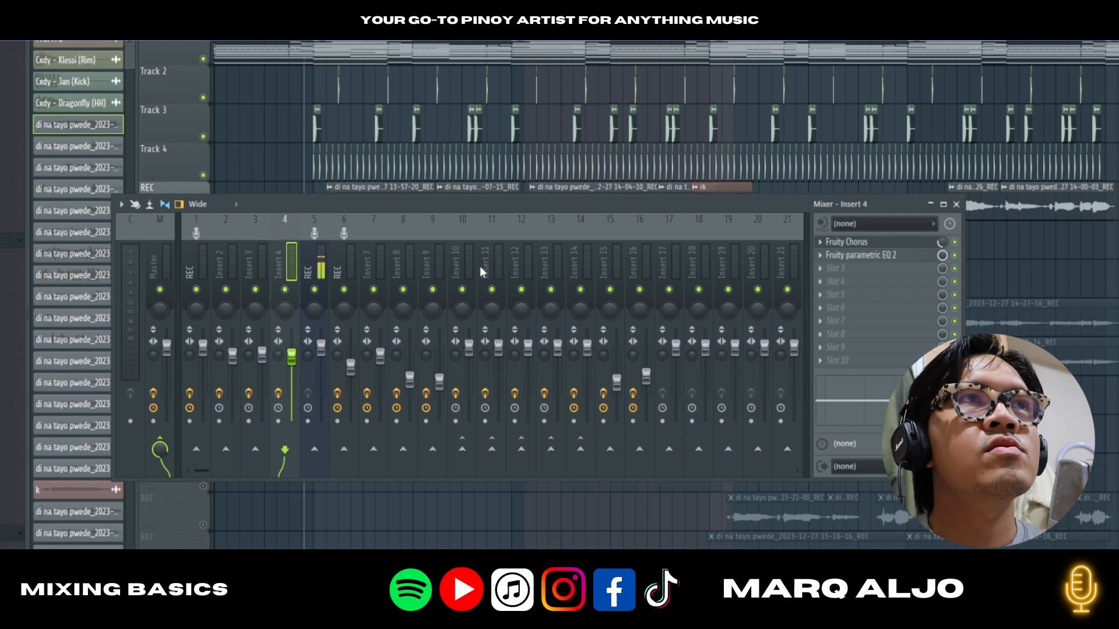
- Replay the song and select Insert 2 in the mixer to check its effect slots
key(space)
key(F9)
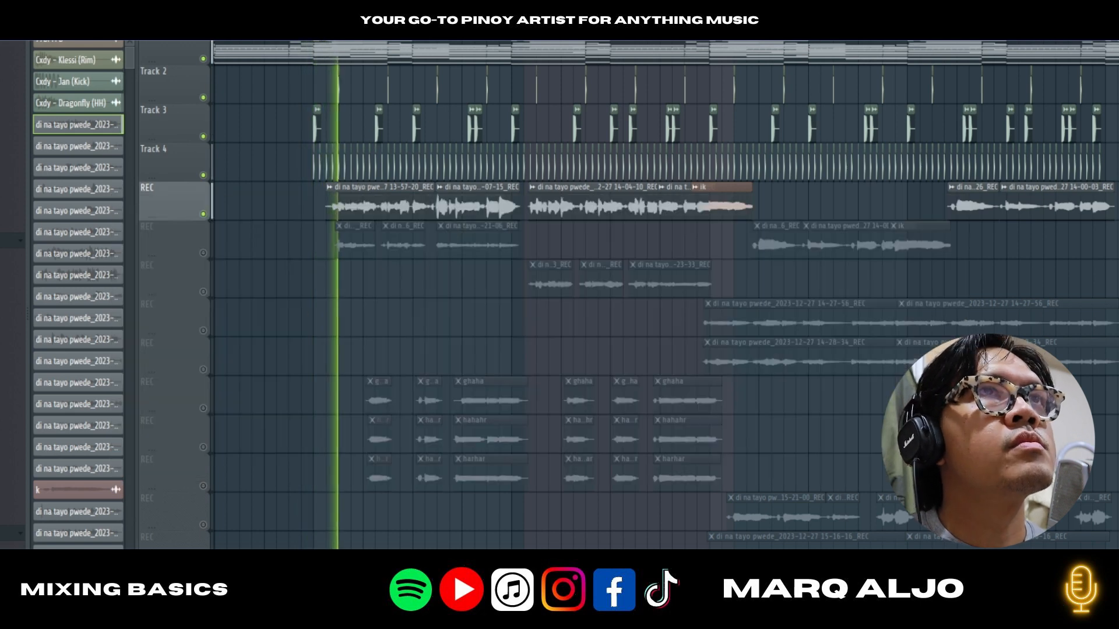
key(F9)
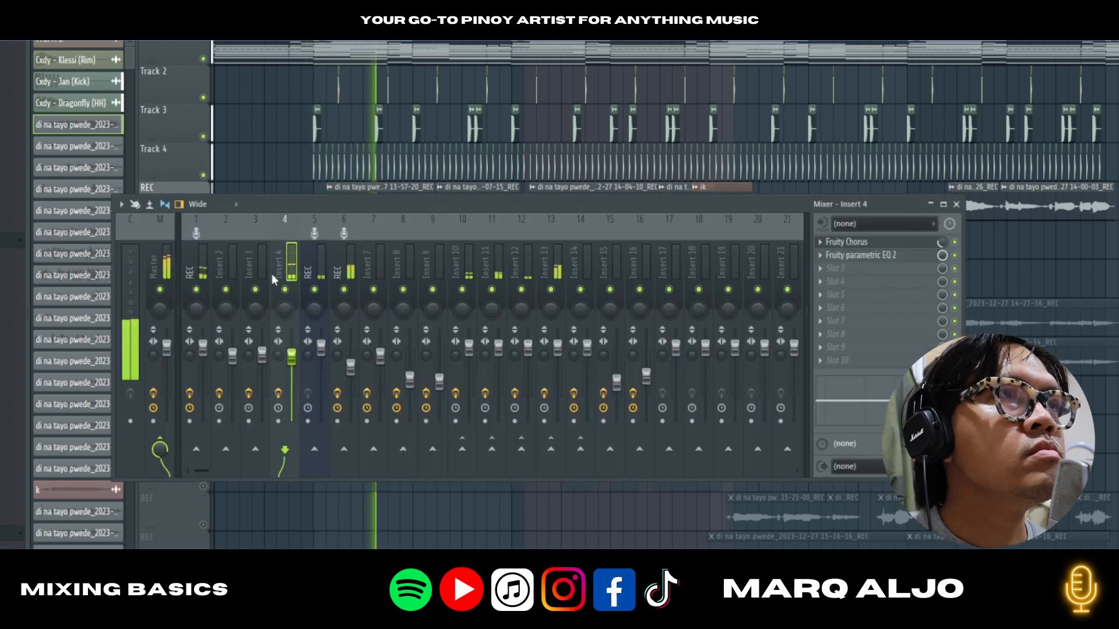
click(229, 265)
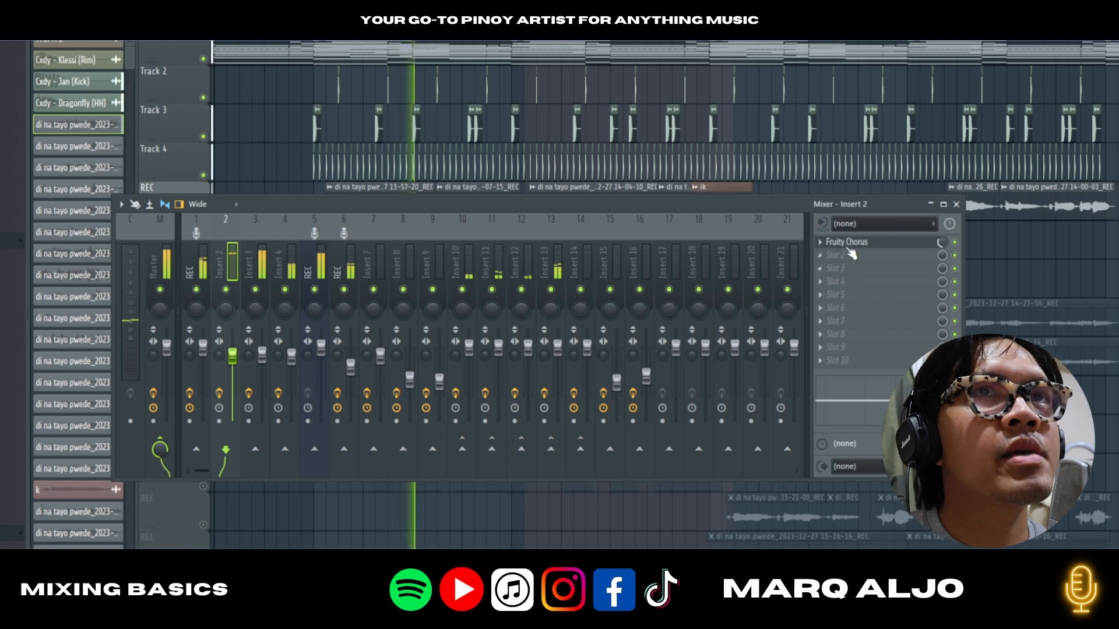
key(space)
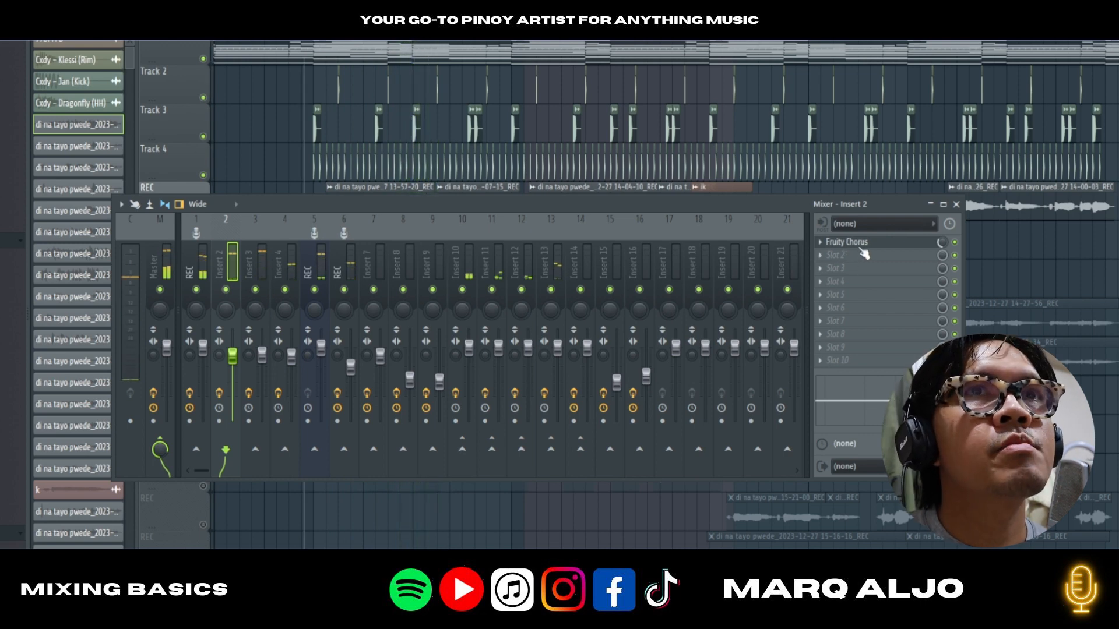
- Audition the REC vocal against all the unmuted beat tracks with the mixer open
key(space)
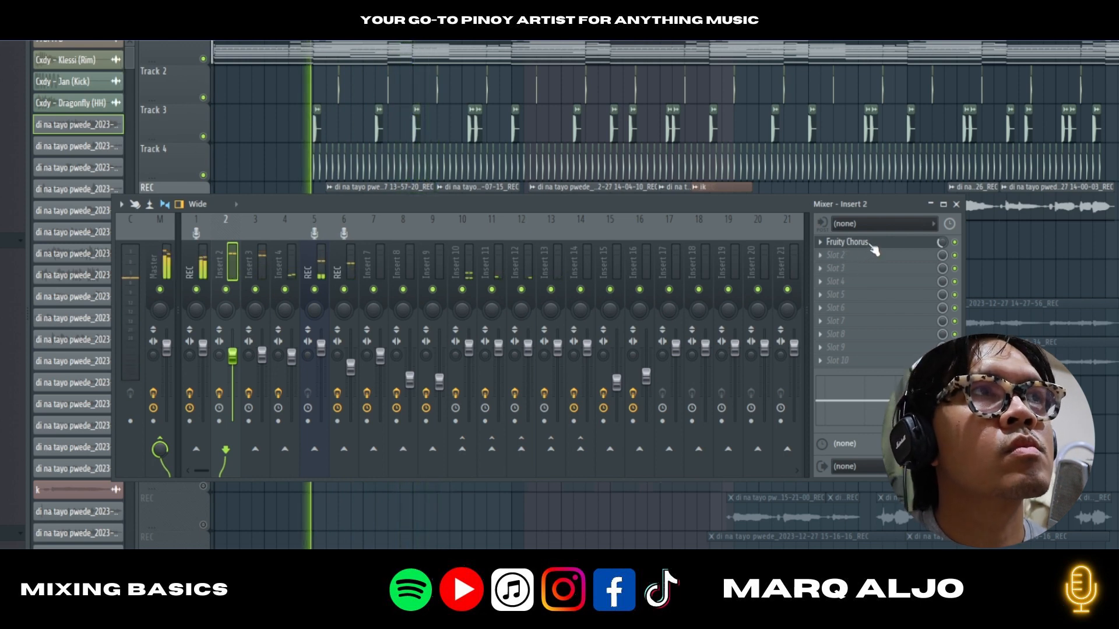
key(space)
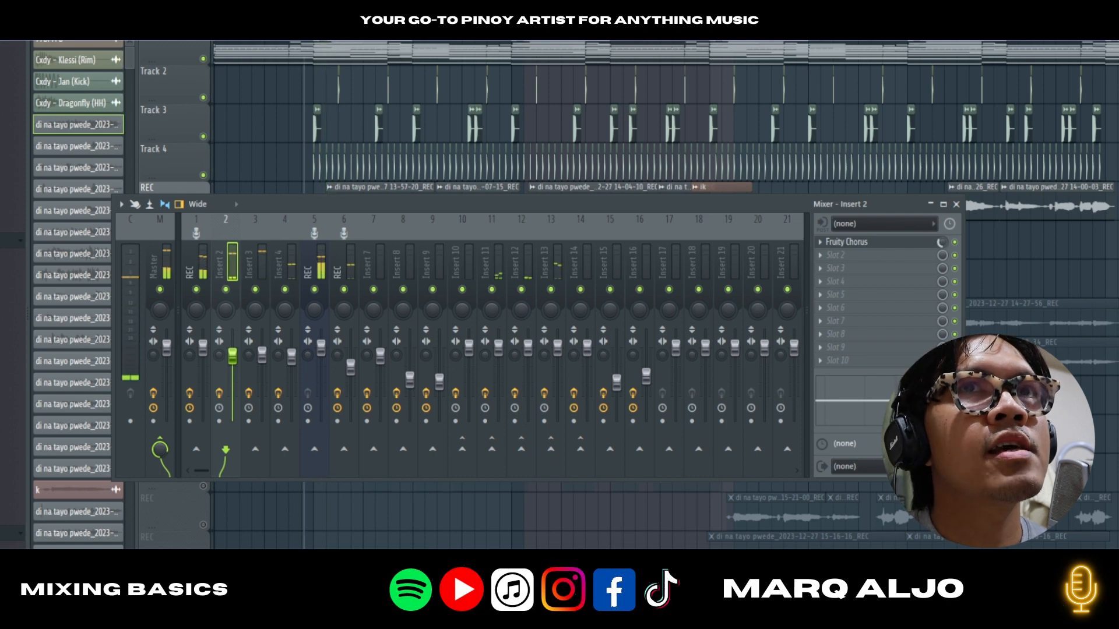
key(space)
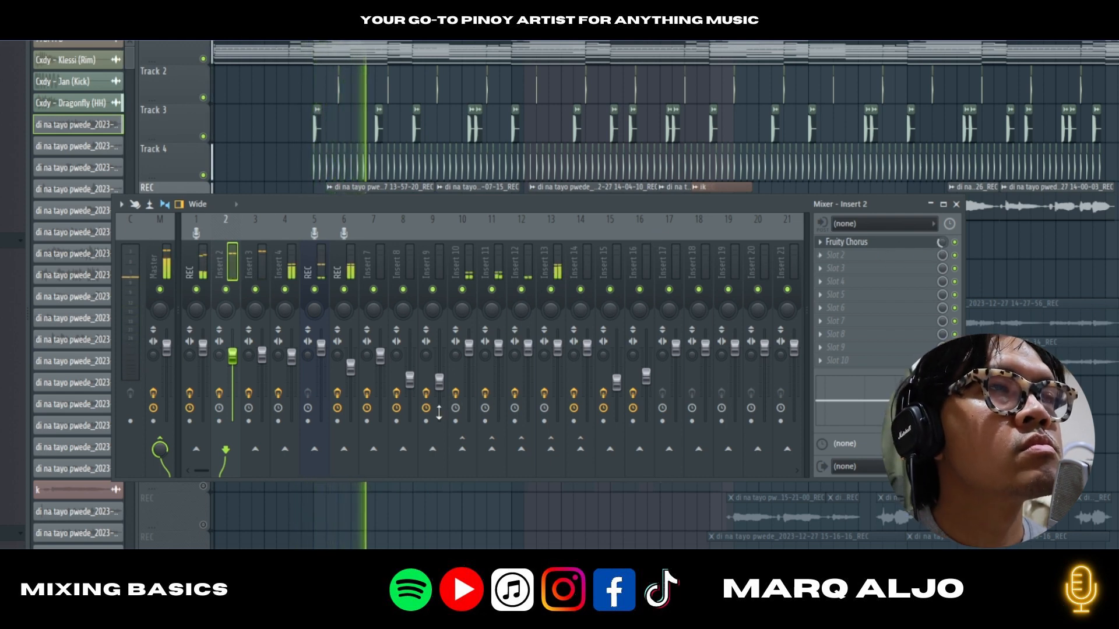
key(space)
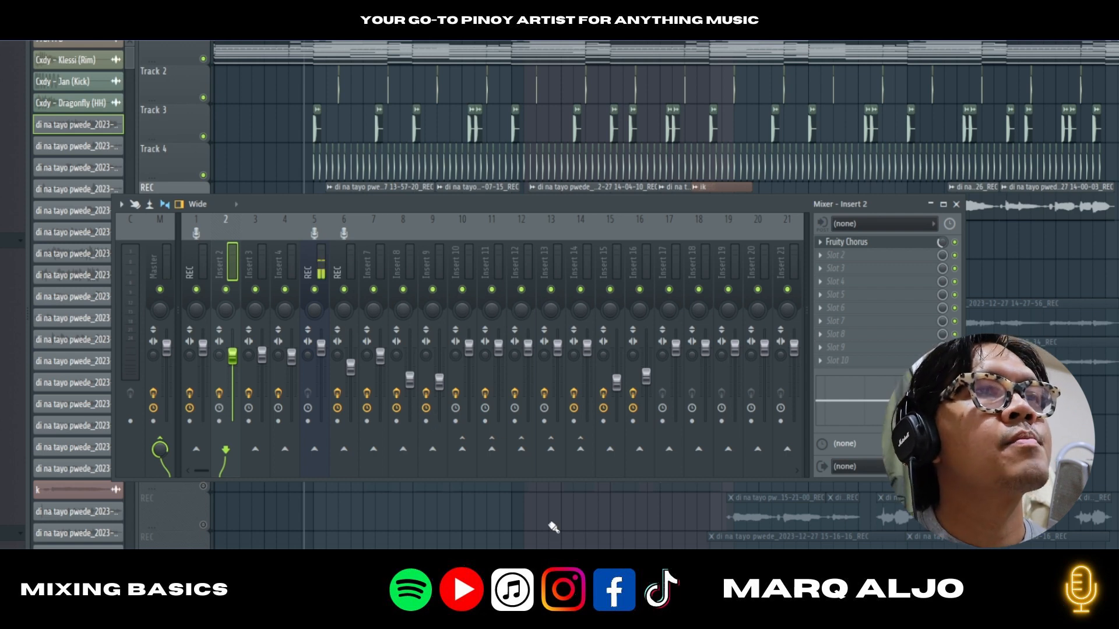
- Unmute the second REC track in the playlist and set the playlist snap to Line
key(F9)
click(203, 254)
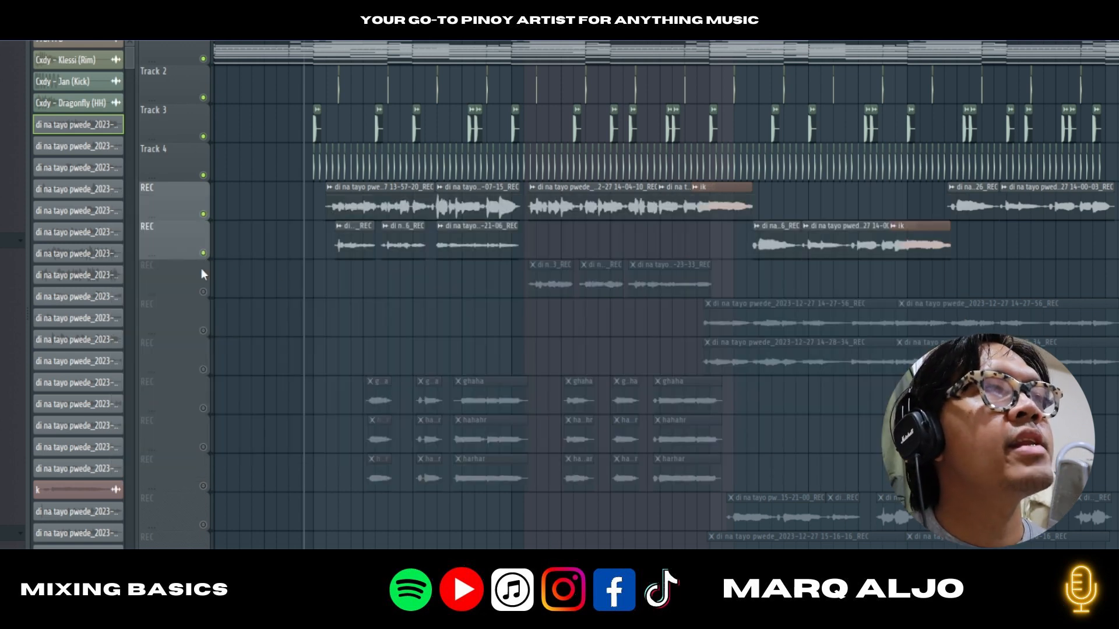
click(38, 3)
mouse_move(78, 48)
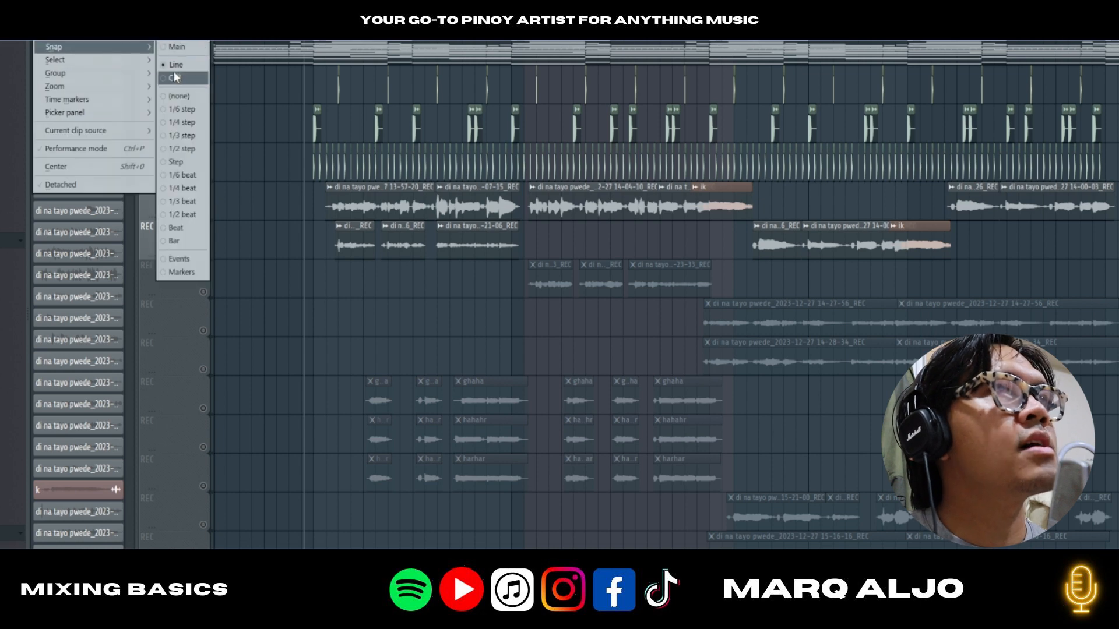
click(186, 67)
- Check the second REC track's clip settings and compare playback with and without the first REC track, leaving the first muted
double_click(360, 243)
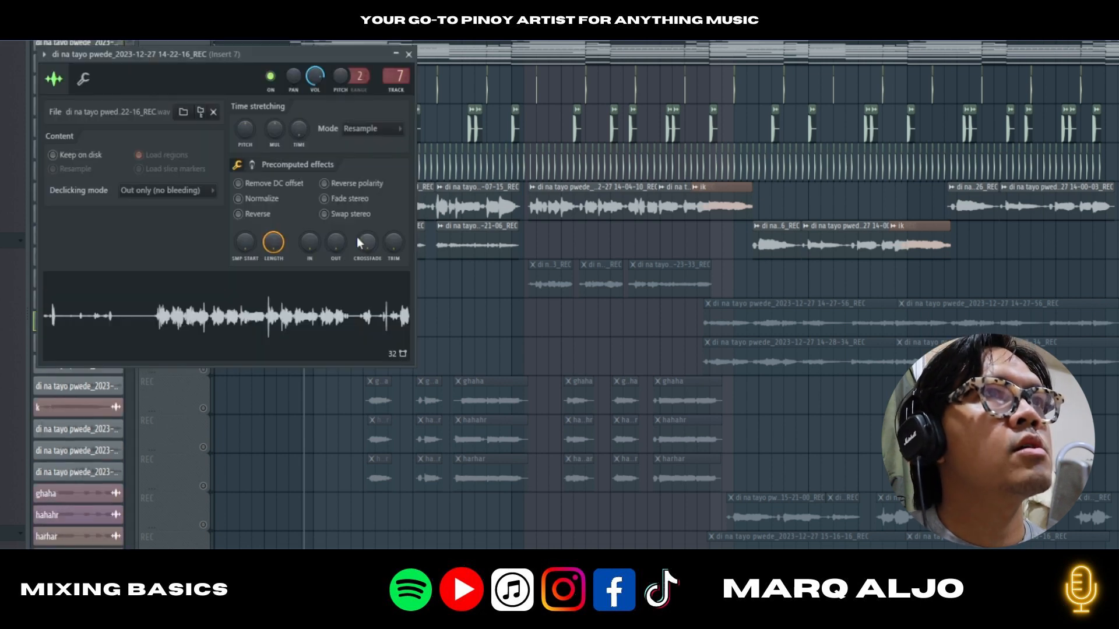
click(410, 54)
key(space)
click(203, 214)
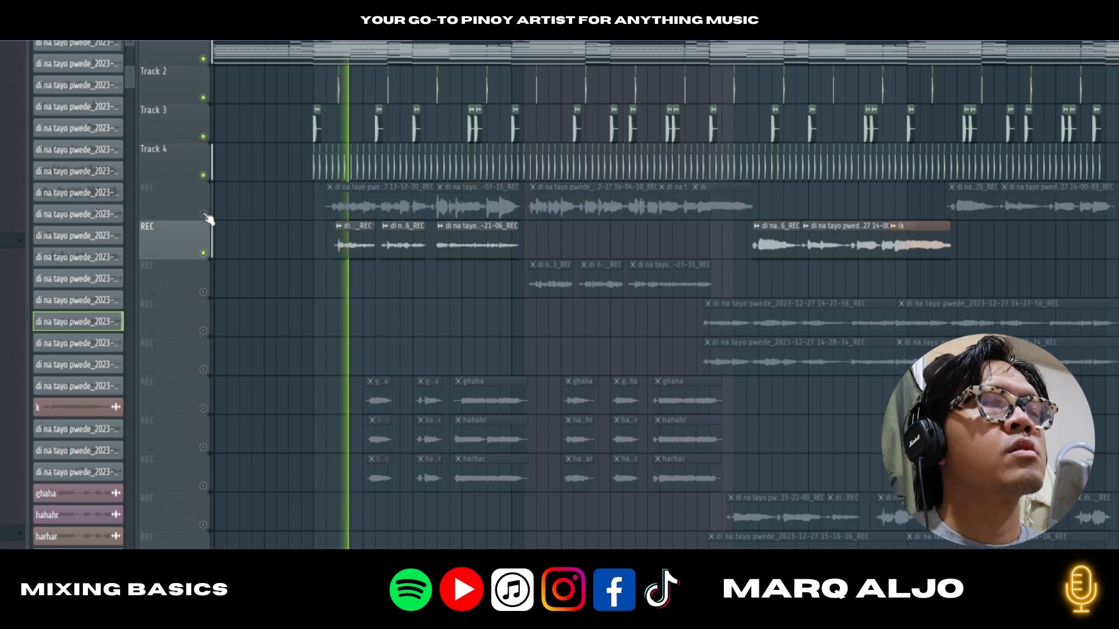
click(204, 214)
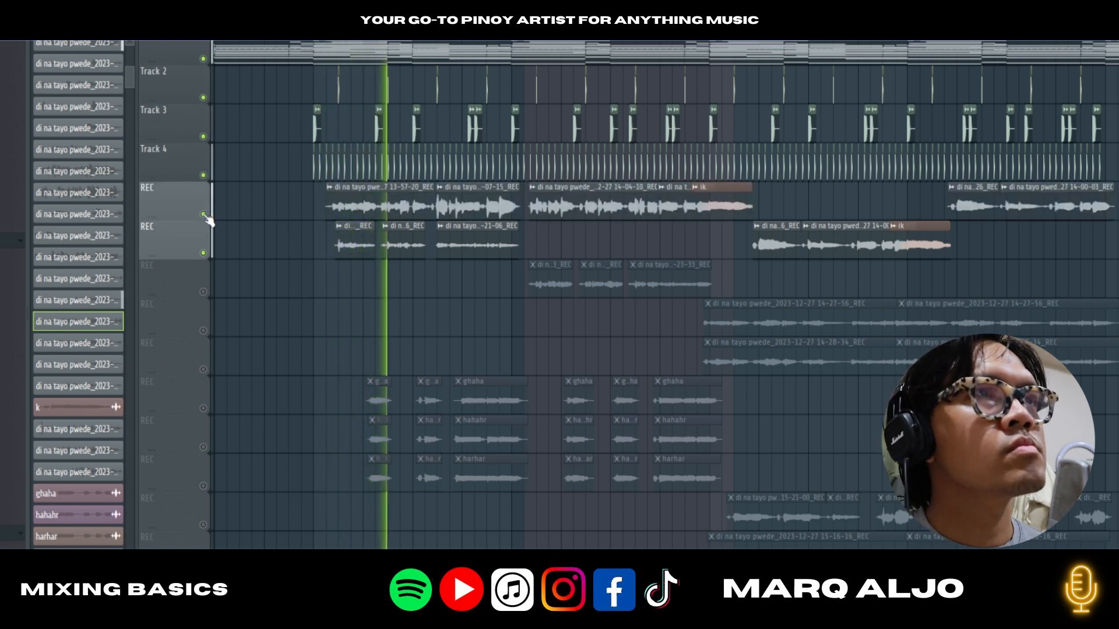
click(203, 215)
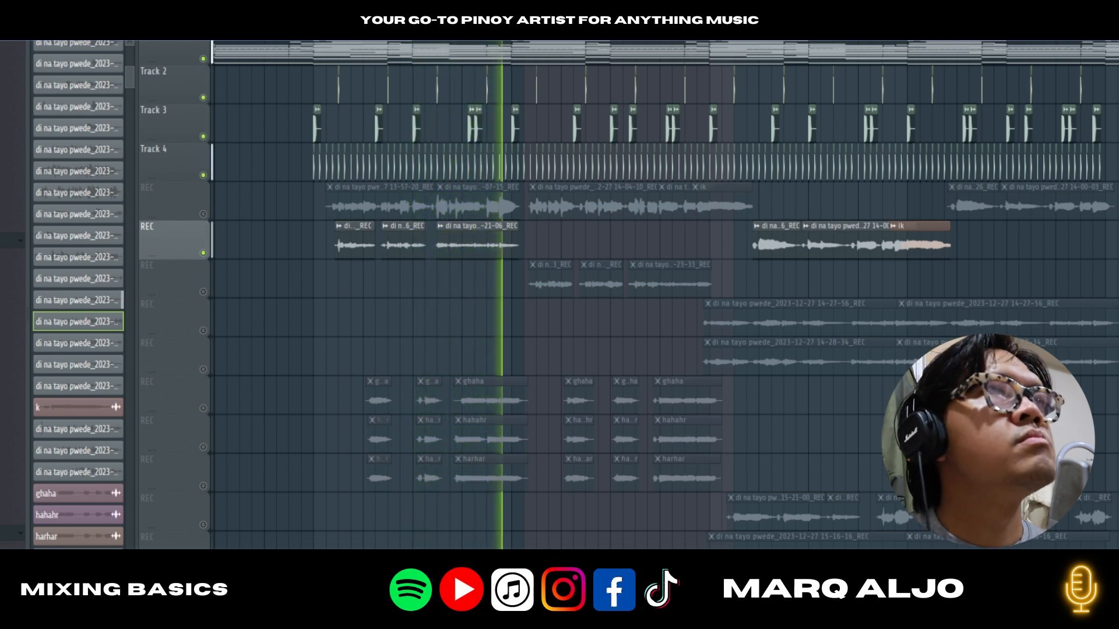
key(space)
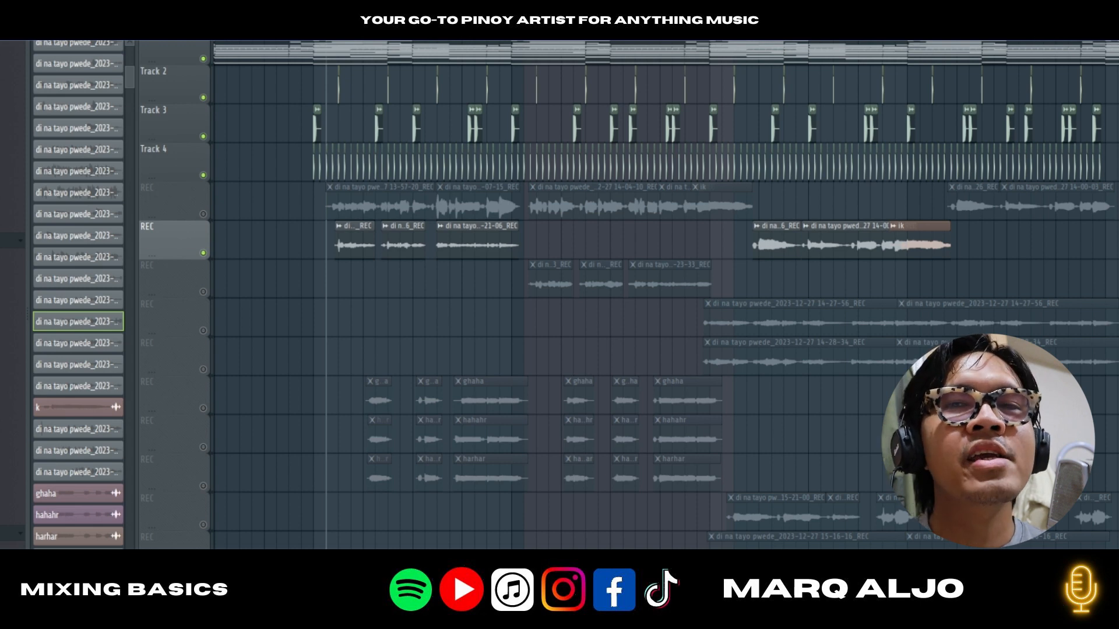
- Locate the mixer insert of the second REC track's first clip, solo Insert 7 during playback, and open its Auto-Tune Pro
double_click(348, 237)
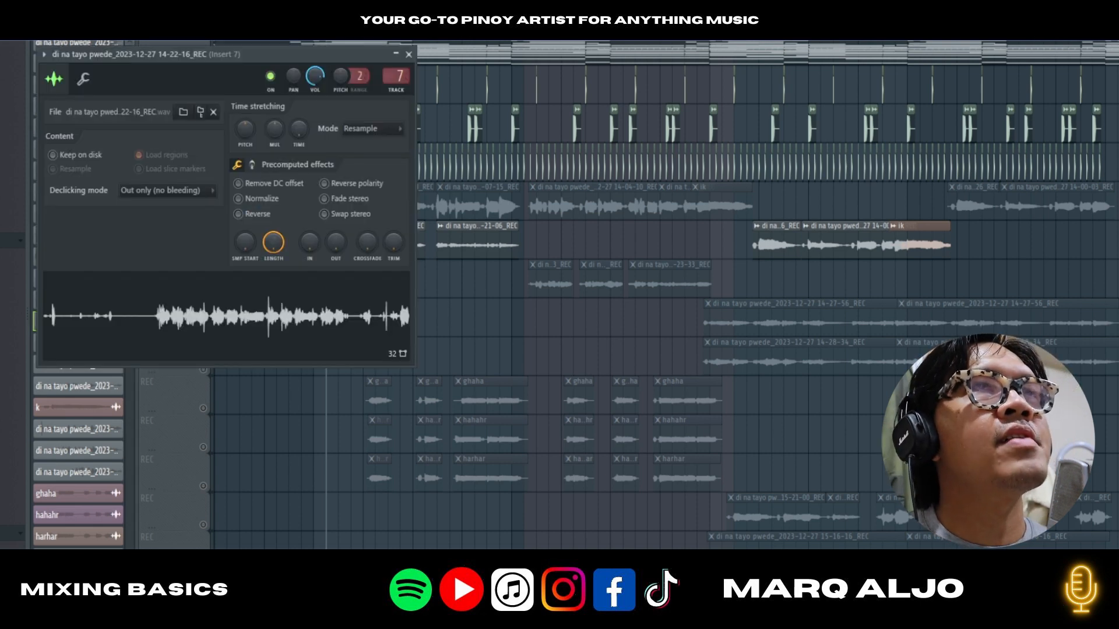
key(F9)
key(space)
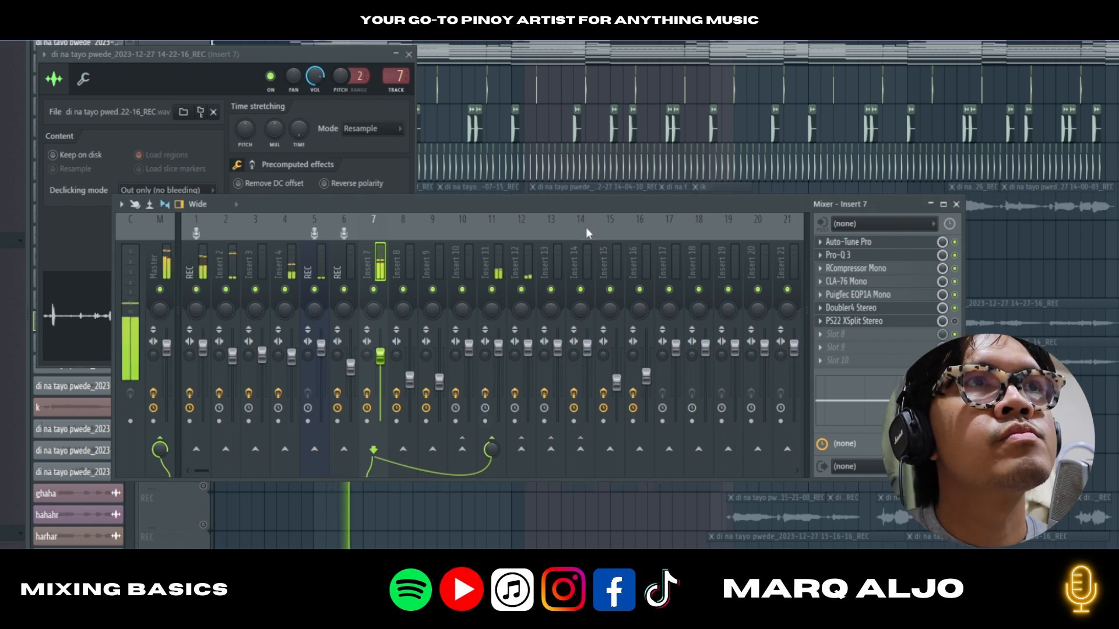
right_click(374, 290)
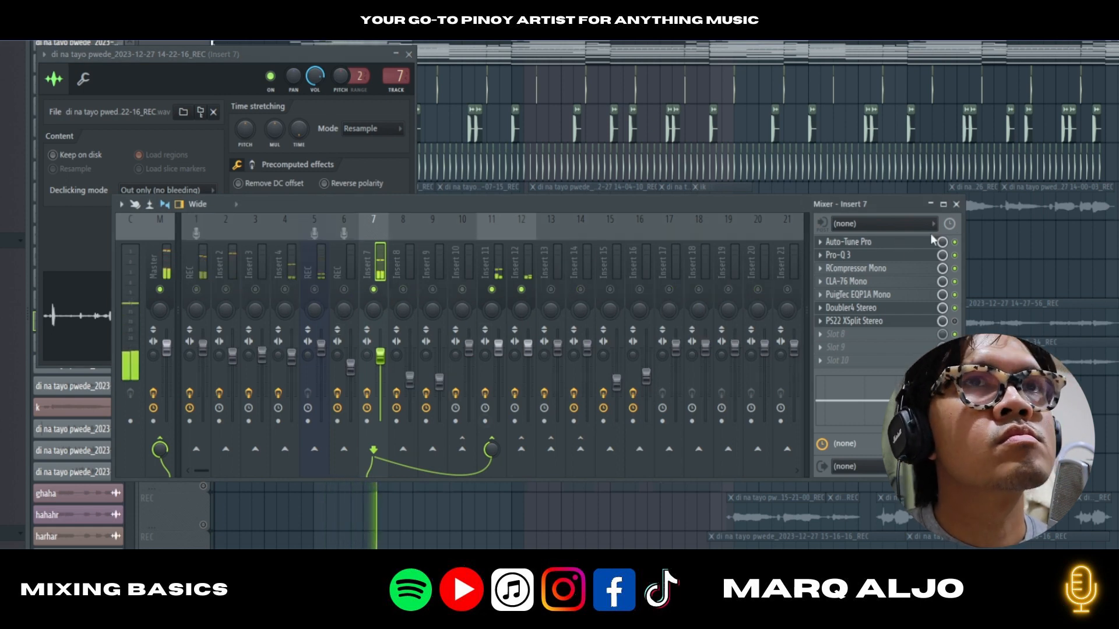
click(890, 244)
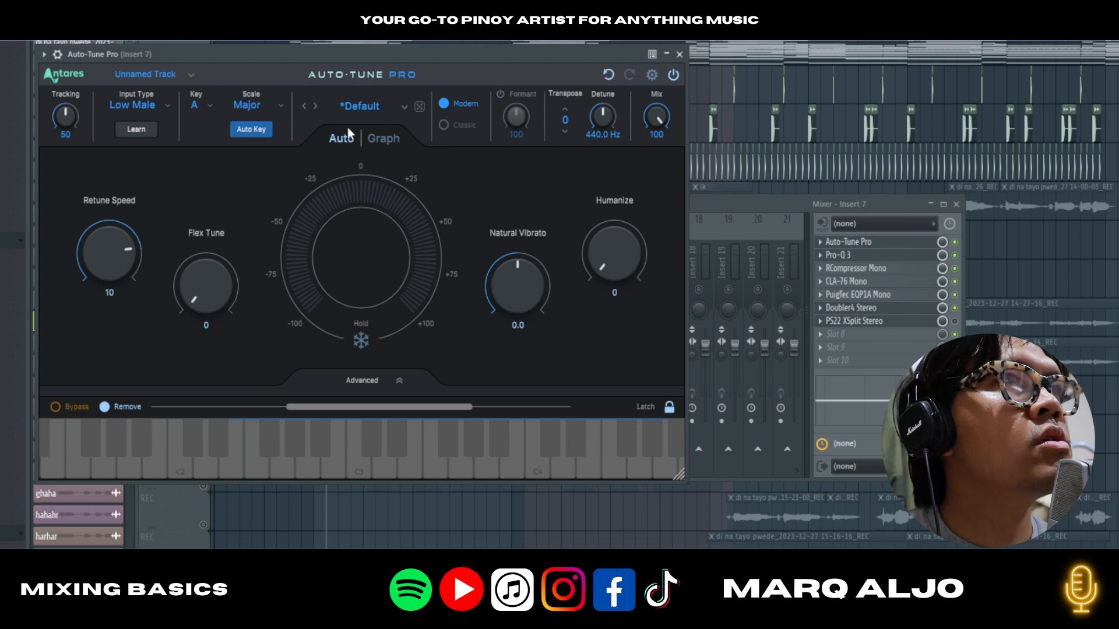
- Set the input type of Insert 7's Auto-Tune Pro to Alto-Tenor and close the plugin
drag(172, 62, 361, 124)
click(341, 169)
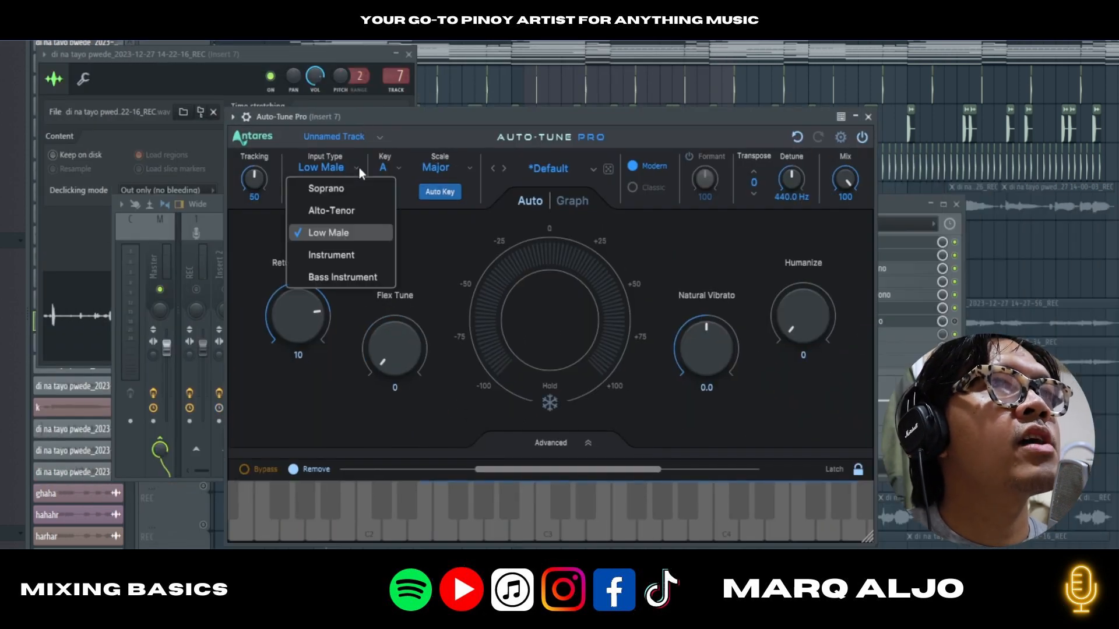
click(330, 215)
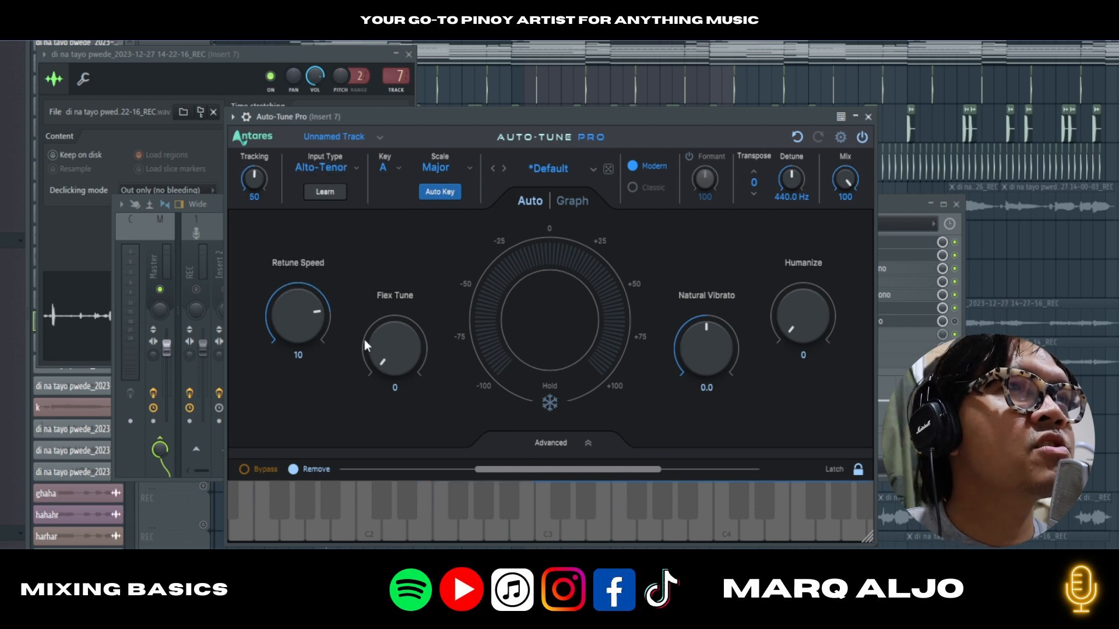
click(869, 117)
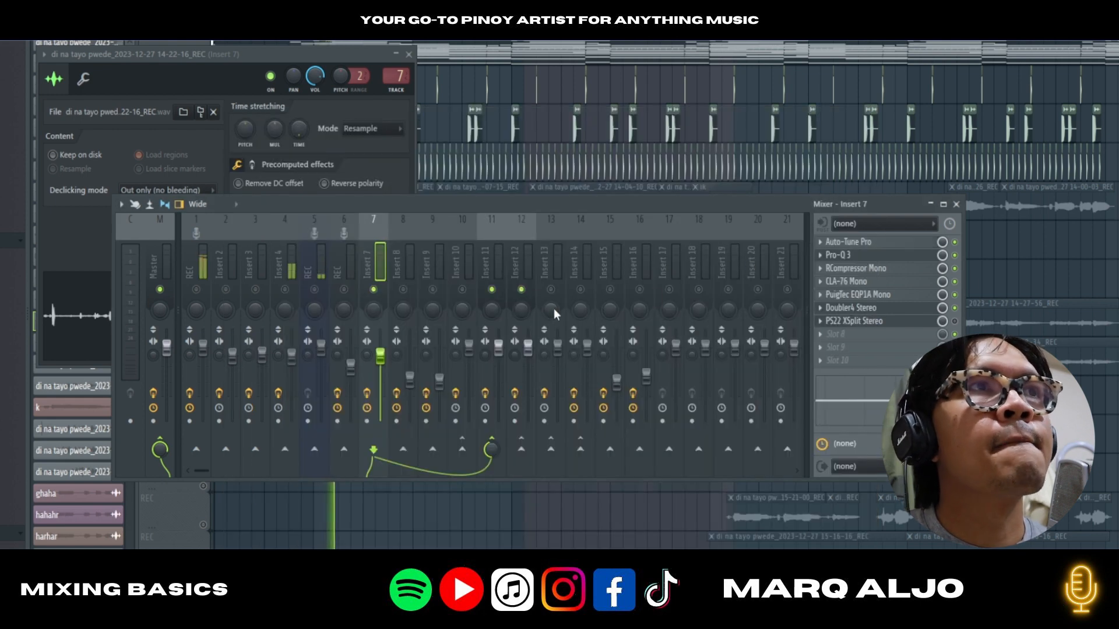
- Bypass Insert 7's effects from Pro-Q 3 through Doubler4 Stereo and raise the insert's fader slightly
drag(954, 255, 957, 309)
drag(380, 359, 380, 350)
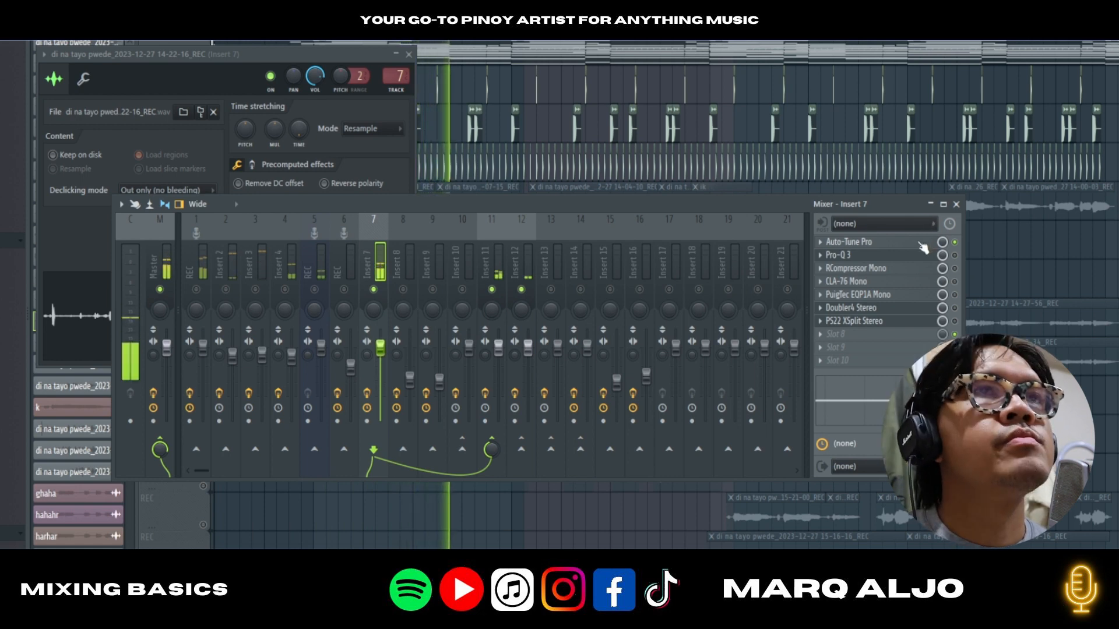
- Turn Pro-Q 3 back on in Insert 7, open it, and check where its Vocal Lead 1 preset sits among the dynamic vocal presets
click(955, 255)
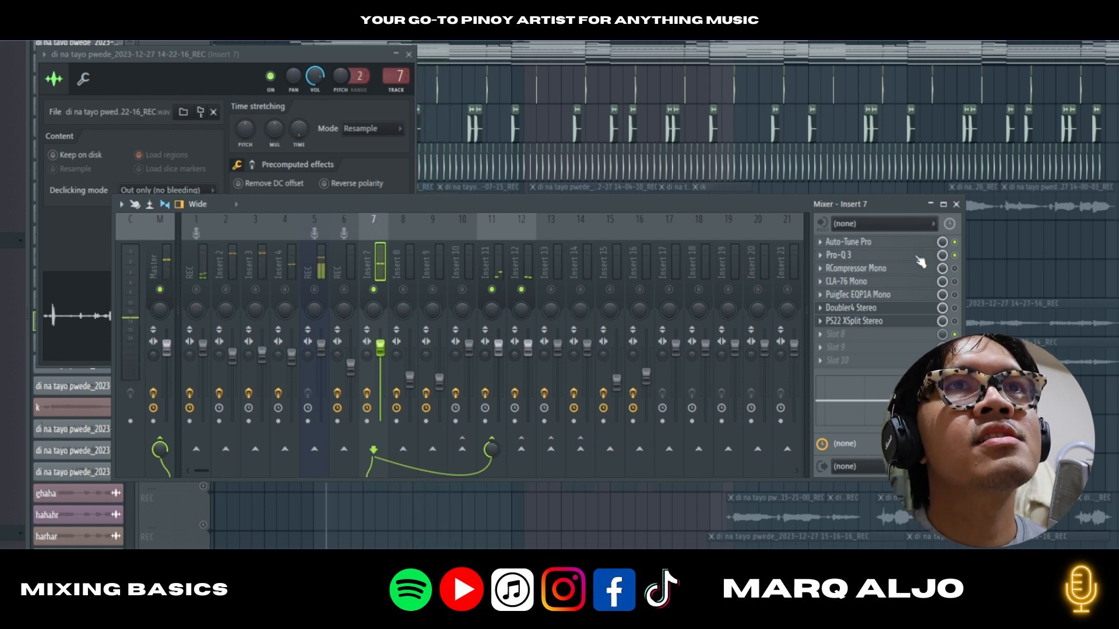
click(881, 256)
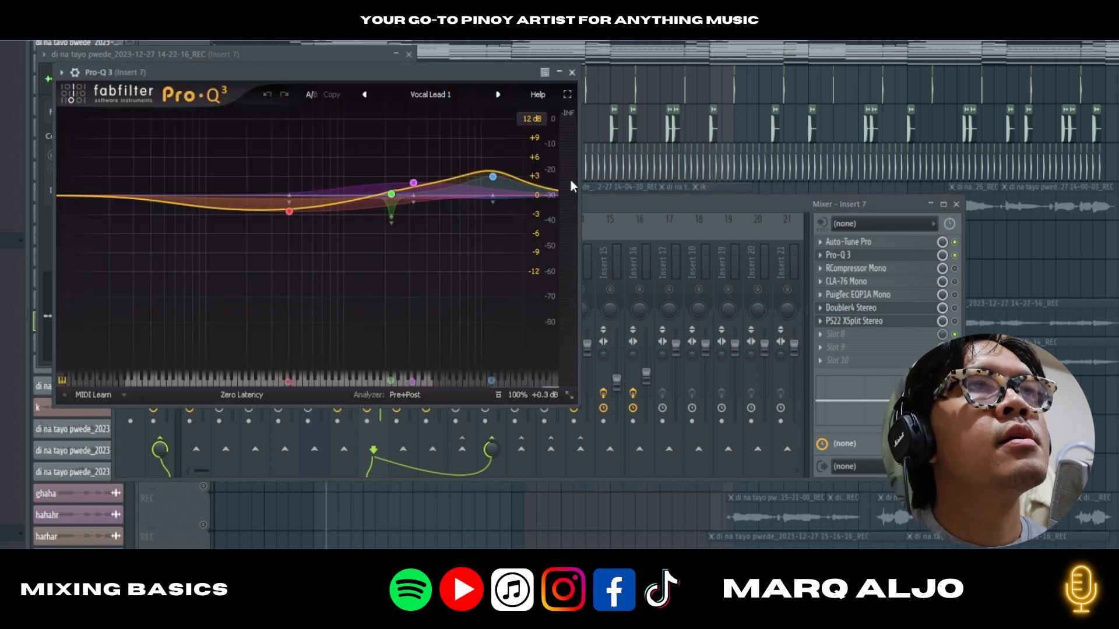
click(441, 97)
mouse_move(460, 111)
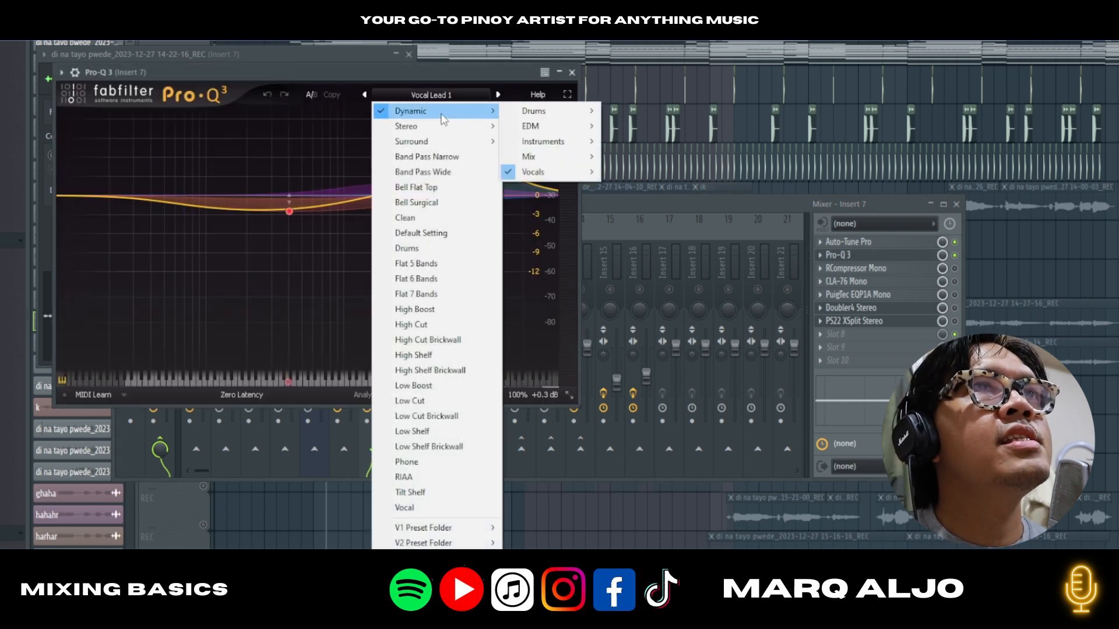
mouse_move(571, 172)
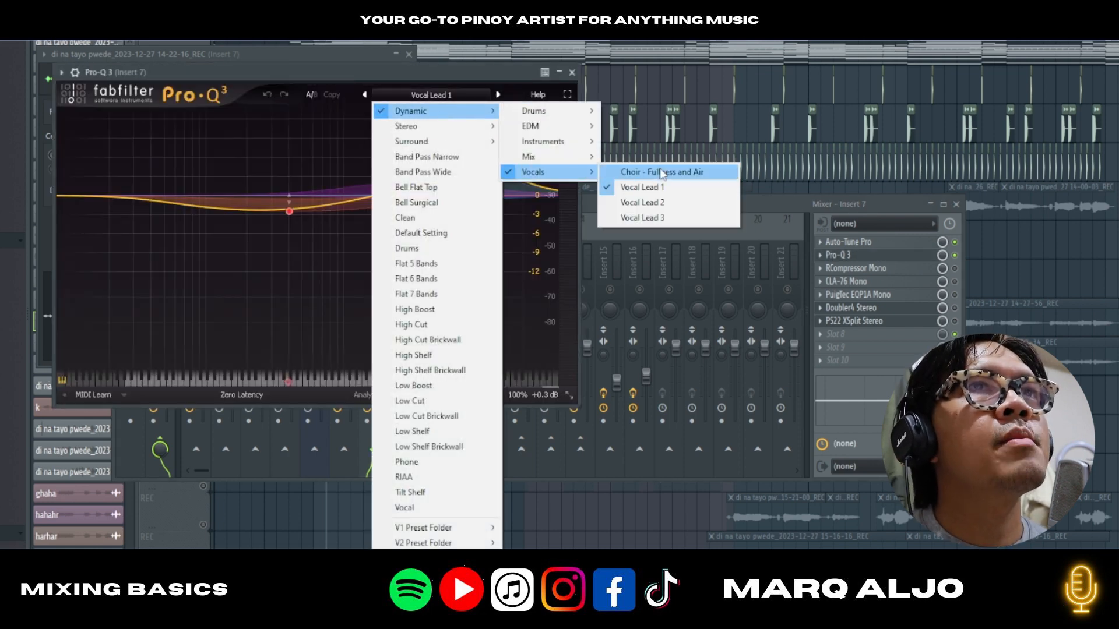
click(803, 202)
- Audition the vocal through Pro-Q 3 with its EQ curve and live spectrum in view
key(space)
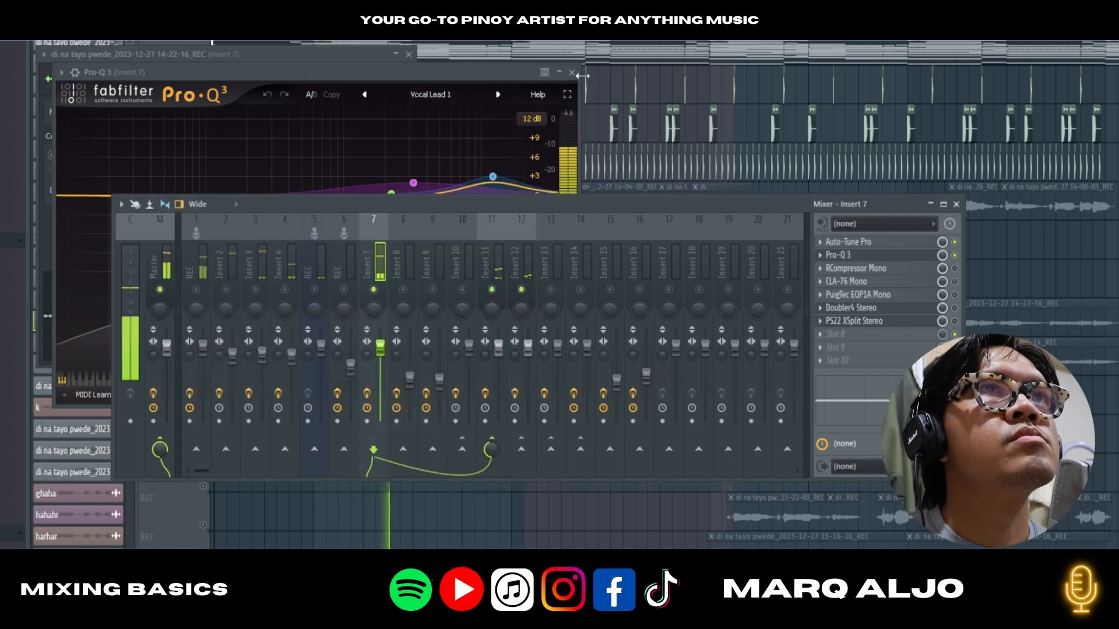
click(454, 72)
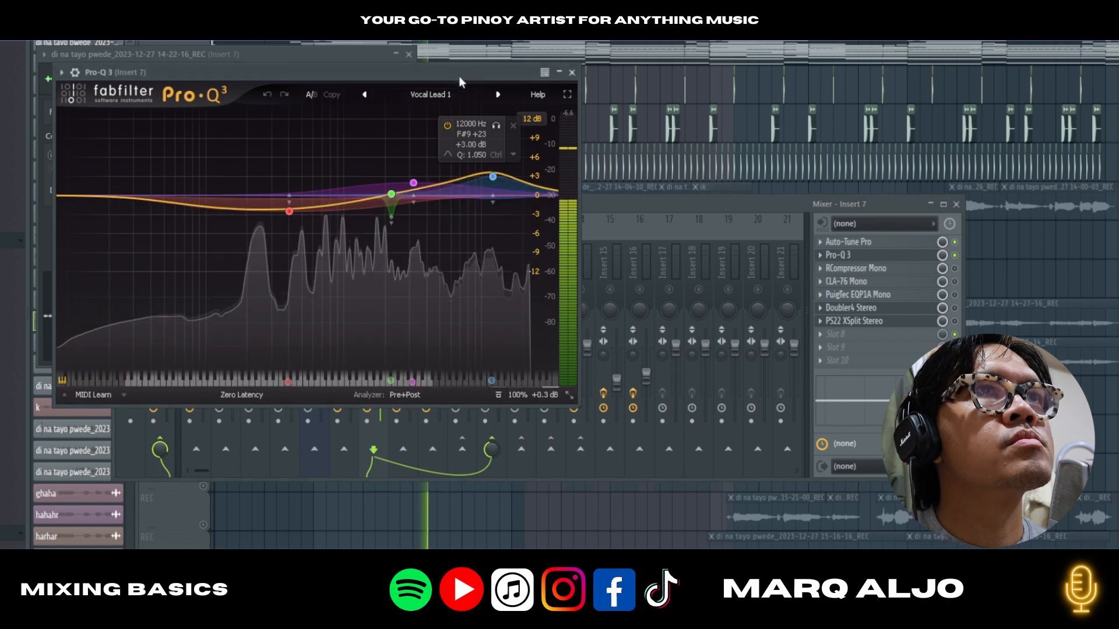
drag(459, 68, 641, 83)
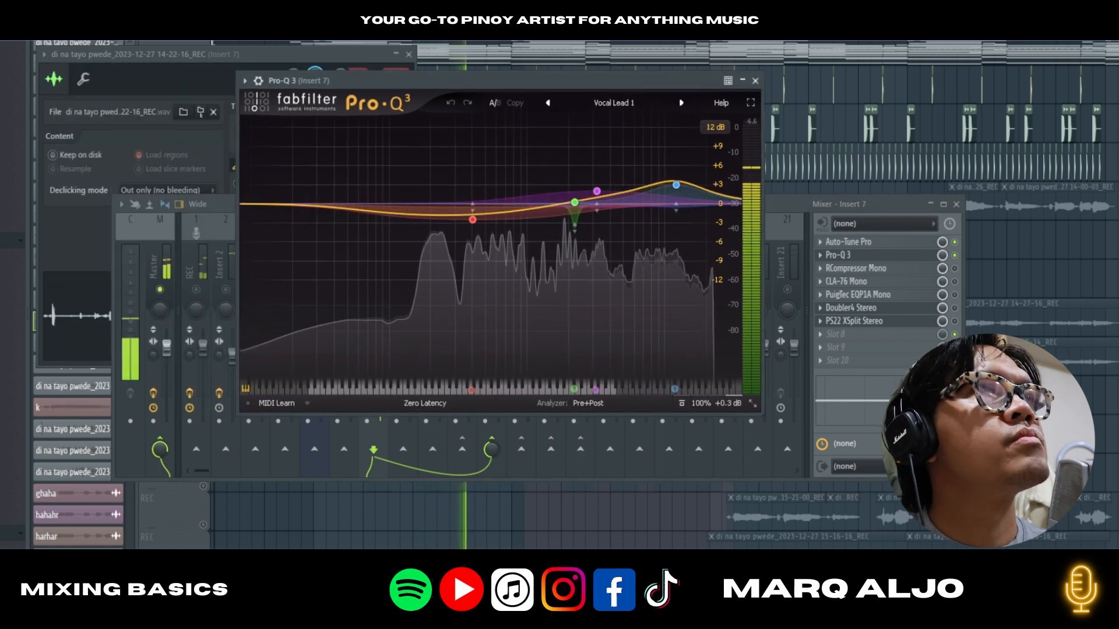
- Turn RCompressor Mono back on in Insert 7 and open its window clear of the vocal's mixer insert
click(904, 270)
click(955, 269)
click(910, 271)
click(910, 271)
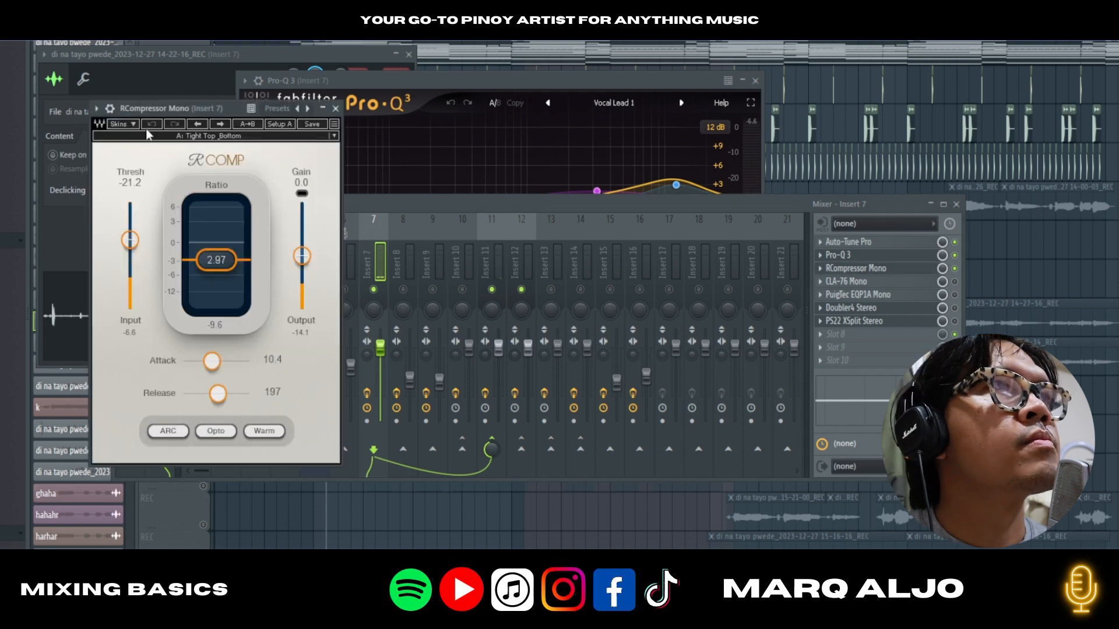
drag(141, 107, 580, 141)
- Audition the vocal through RCompressor Mono, review its threshold, ratio, attack and release settings, and close it
key(space)
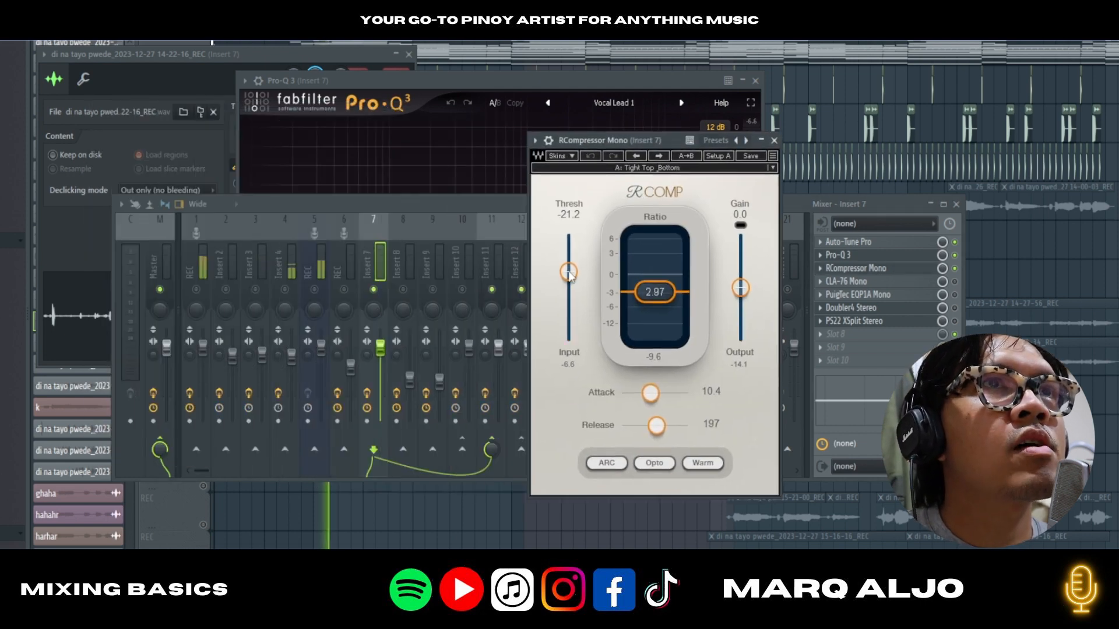
key(space)
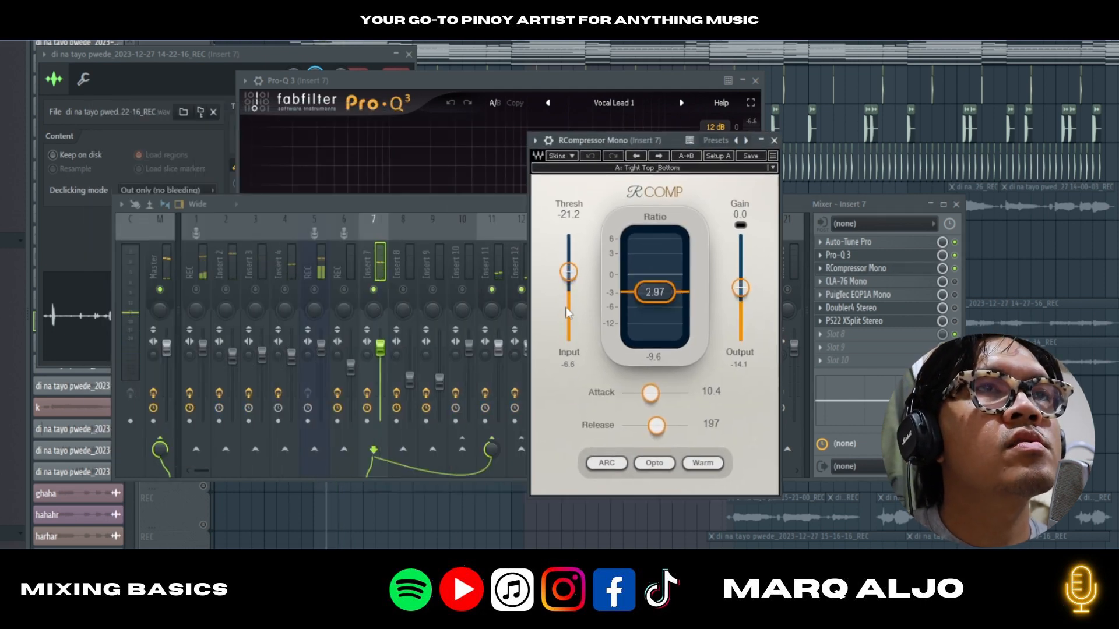
key(space)
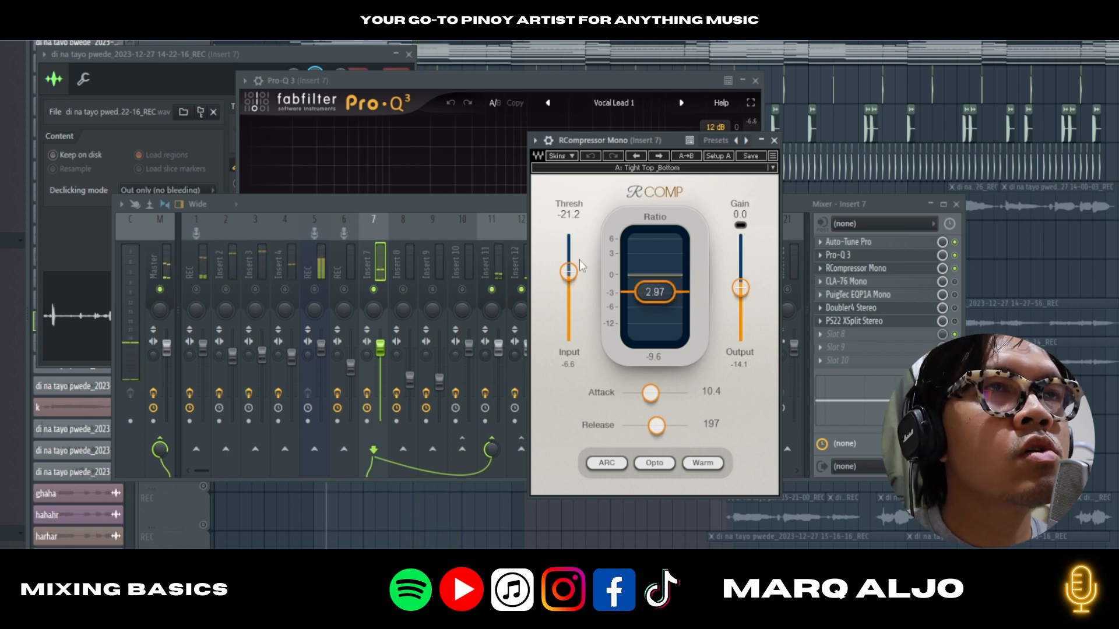
drag(608, 139, 582, 148)
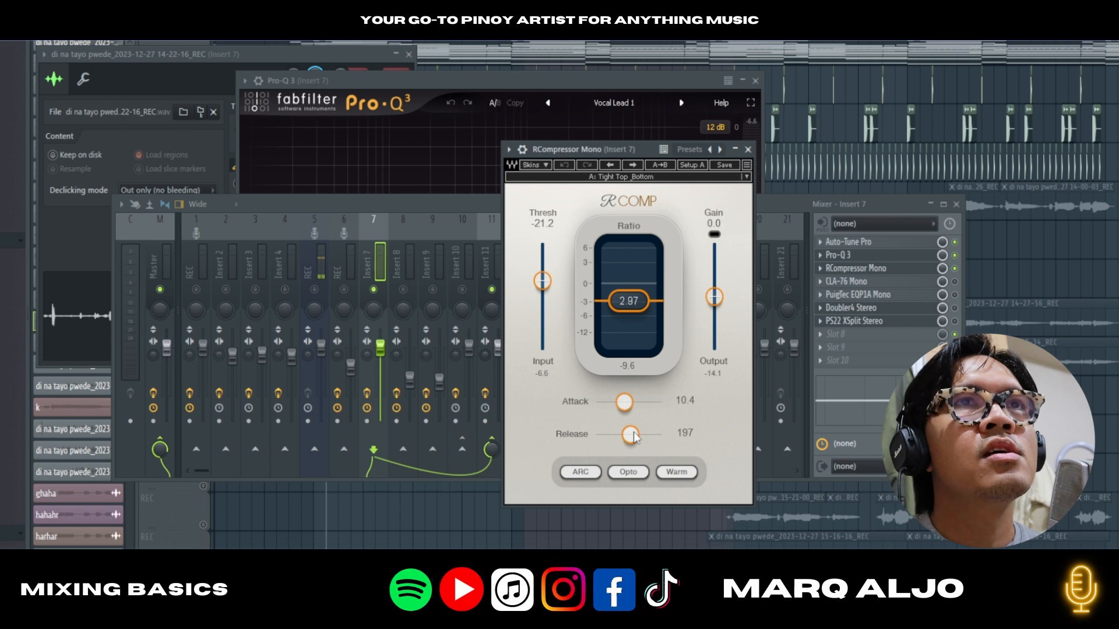
click(748, 150)
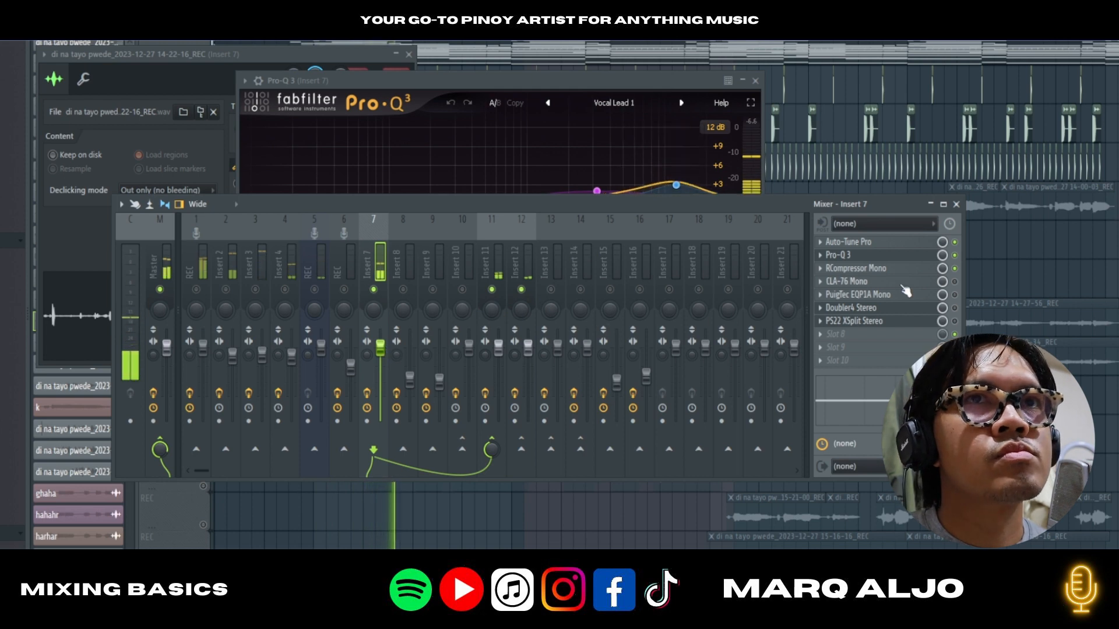
- Turn CLA-76 Mono back on in Insert 7 and place its open window over the mixer
click(880, 281)
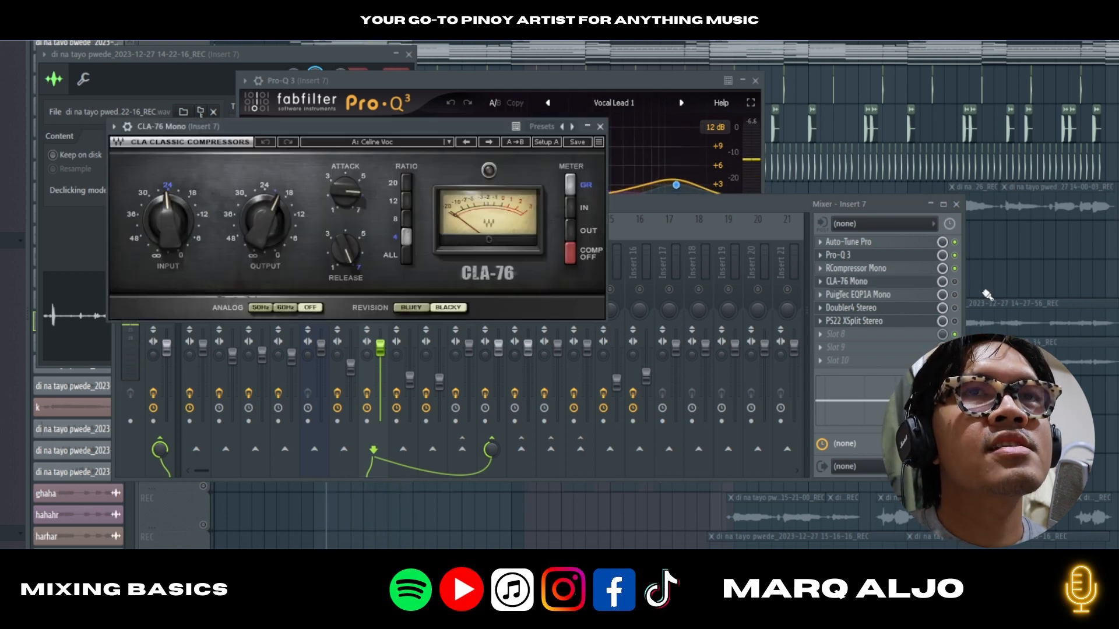
click(955, 282)
click(868, 284)
click(853, 283)
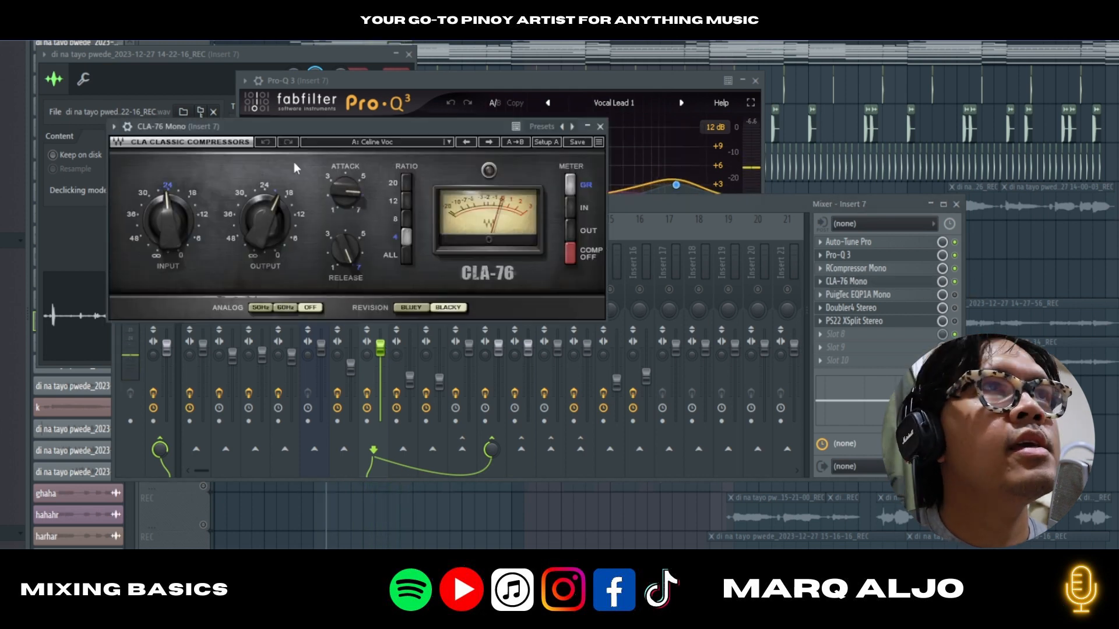
drag(321, 133, 581, 158)
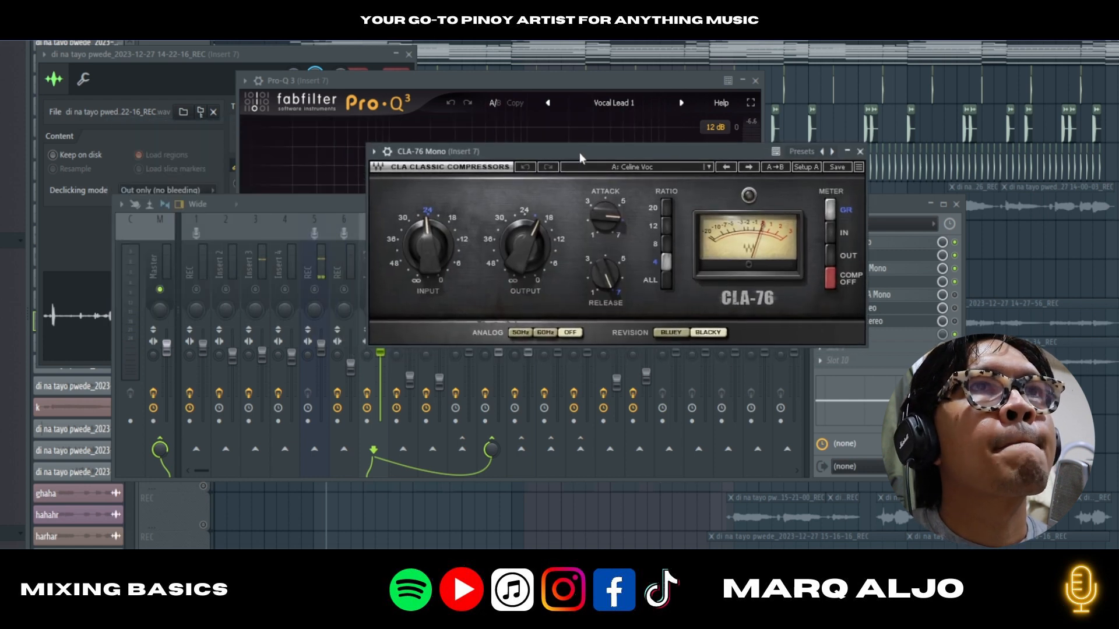
- Look up the Celine Voc preset in CLA-76 Mono's factory presets and audition the vocal through the compressor
click(636, 169)
mouse_move(758, 411)
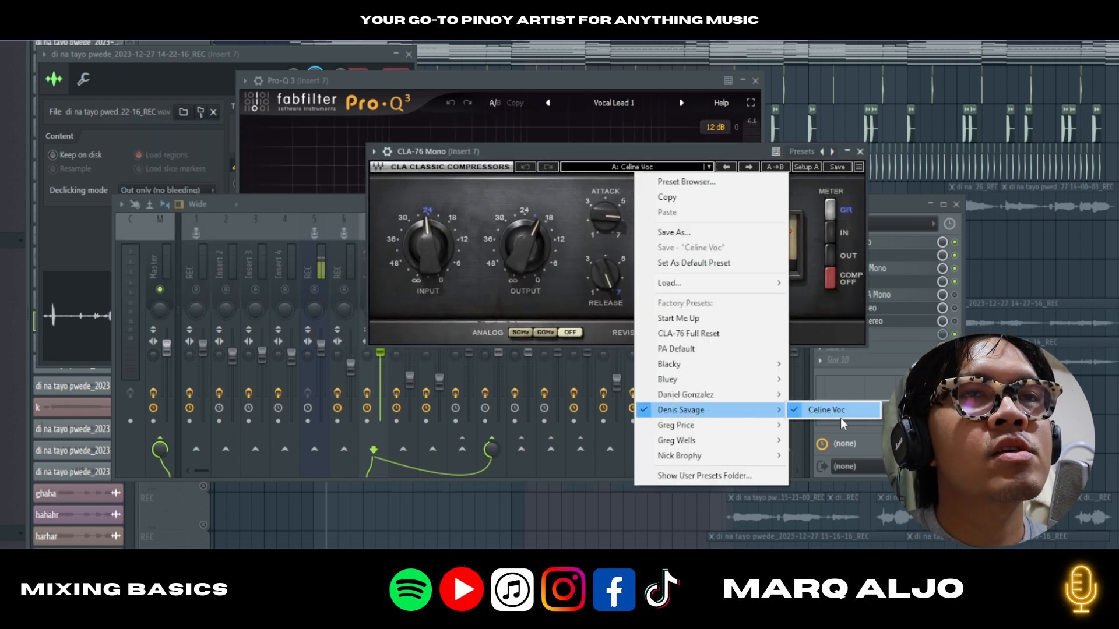
click(480, 296)
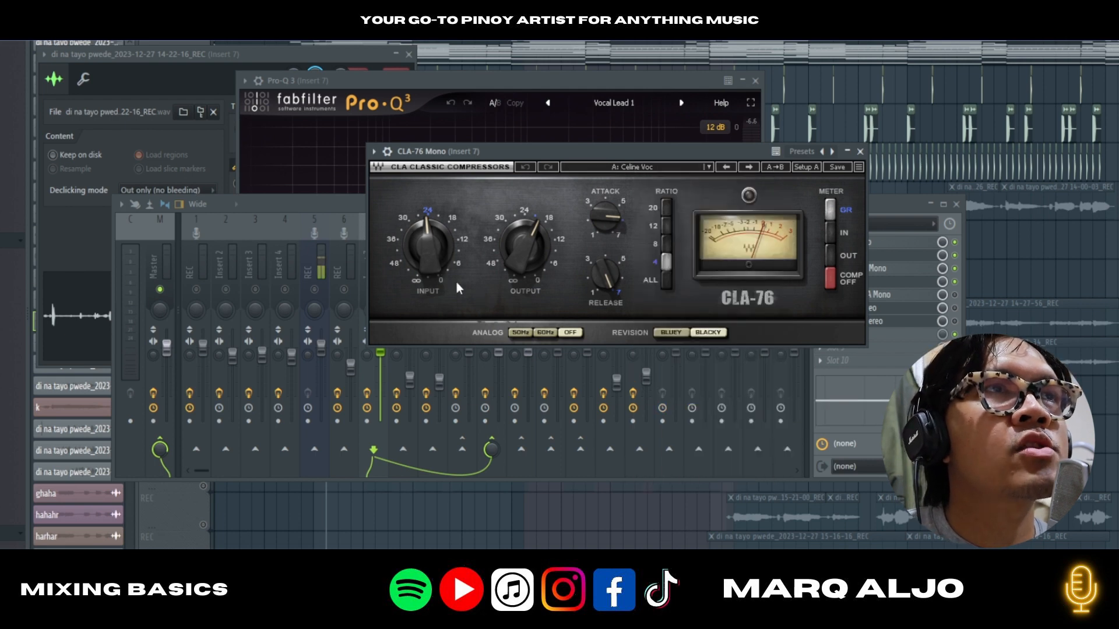
key(space)
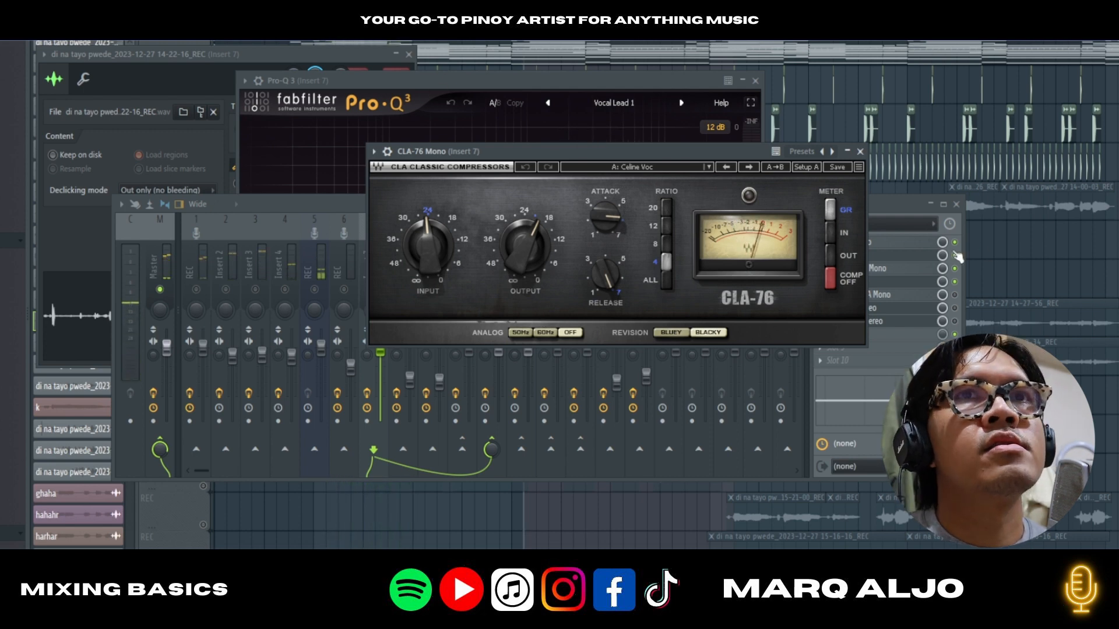
- Turn PuigTec EQP1A Mono back on in Insert 7, open it, and adjust its high-frequency Boost slightly around 5
click(957, 306)
click(847, 295)
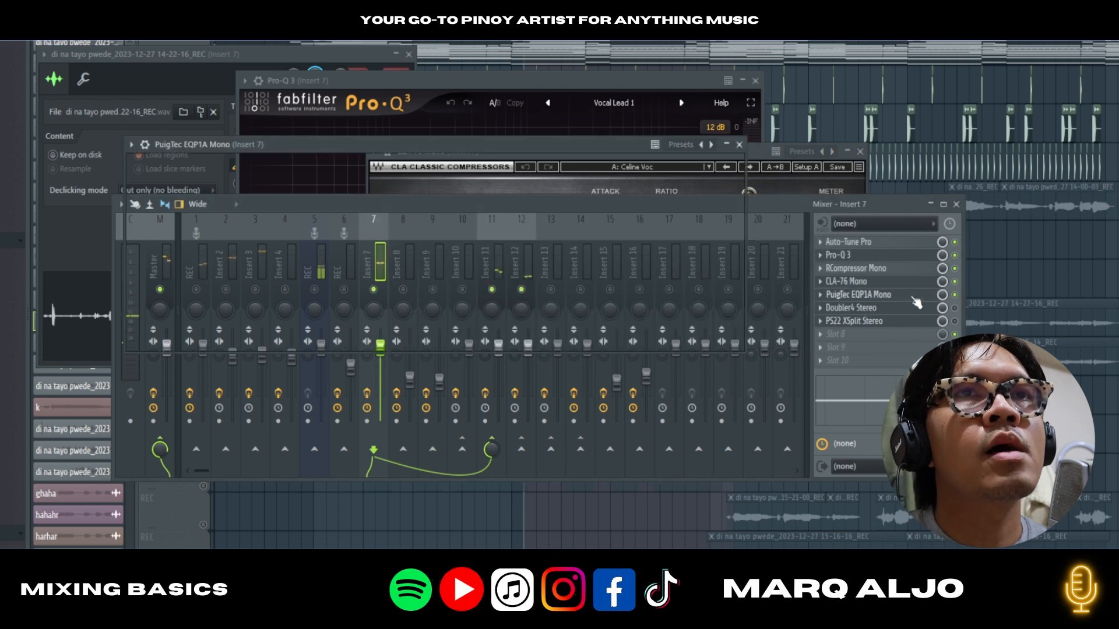
drag(484, 146, 586, 164)
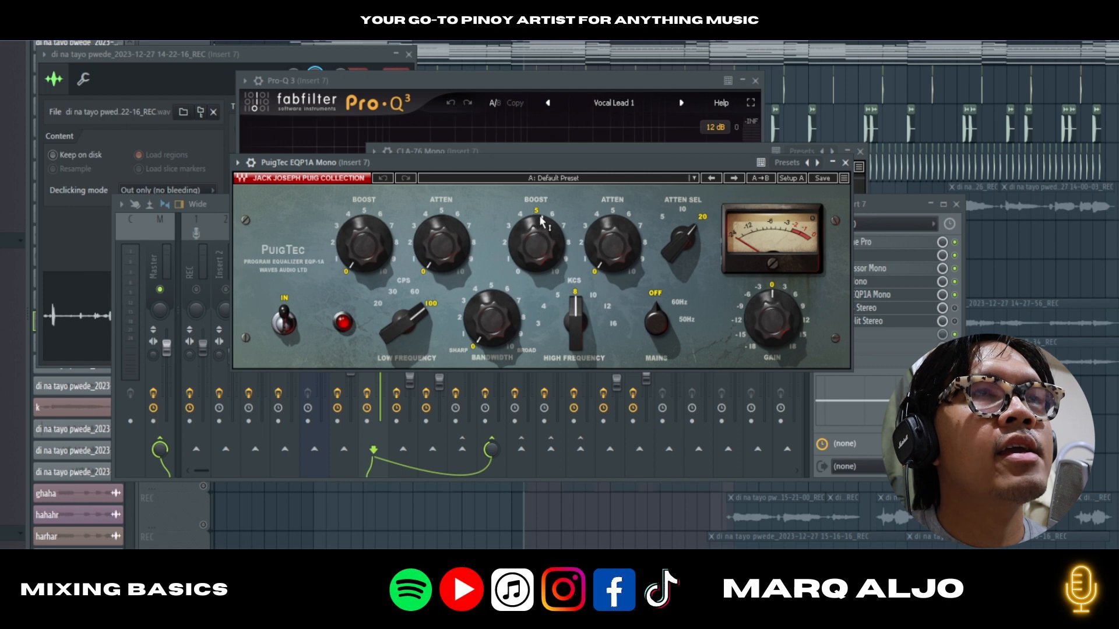
drag(542, 222, 541, 217)
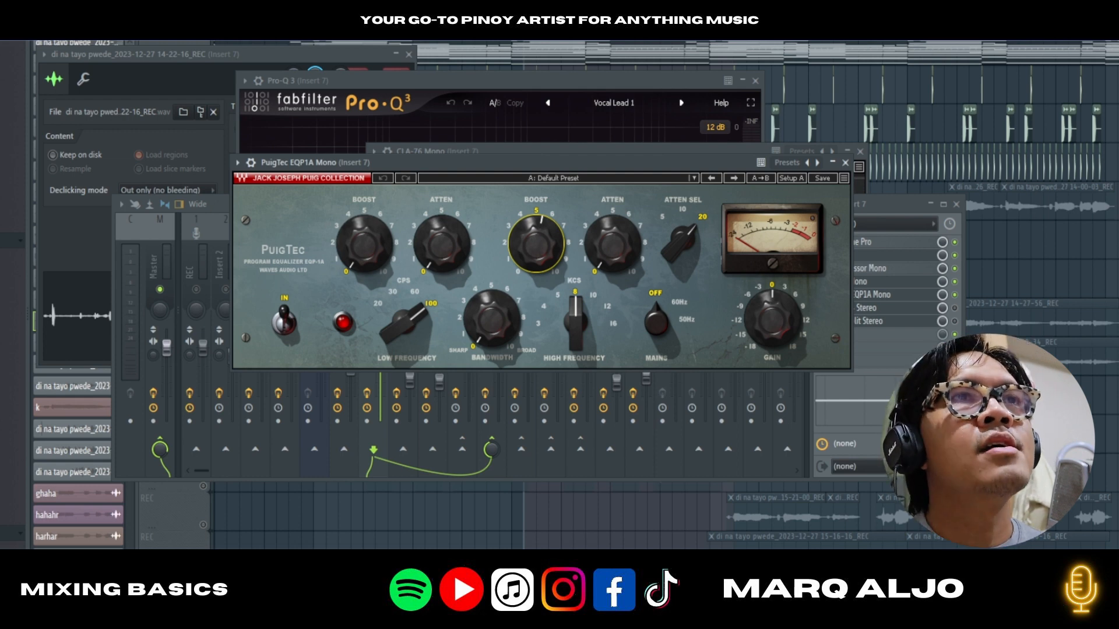
click(550, 221)
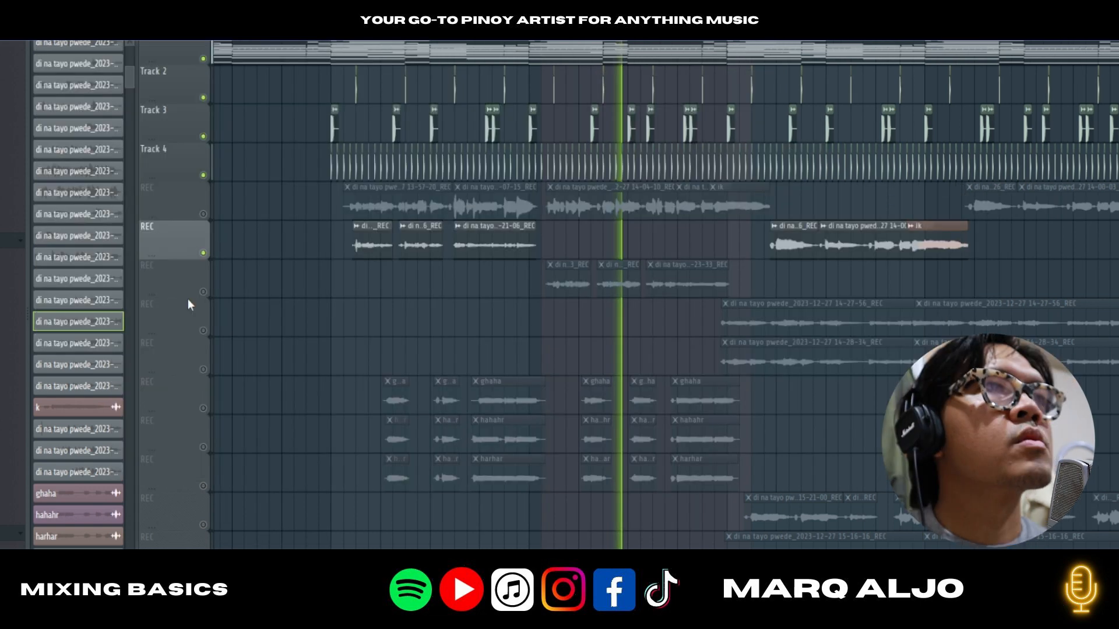
- Unmute the third REC track in the playlist and audition it through Insert 7 with the mixer open
click(203, 292)
key(F9)
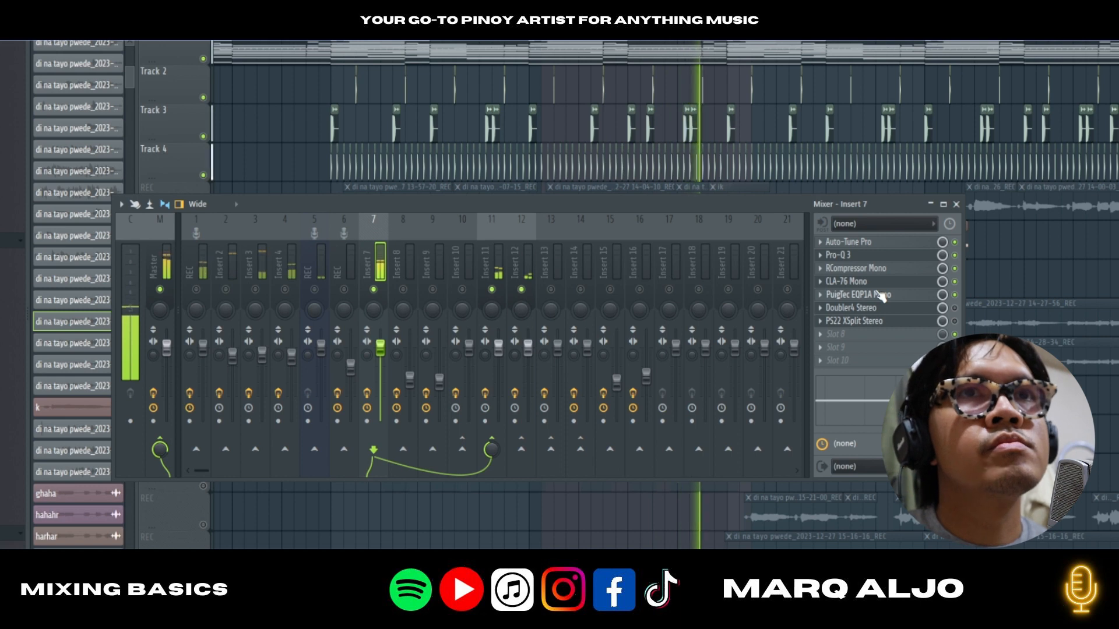
key(space)
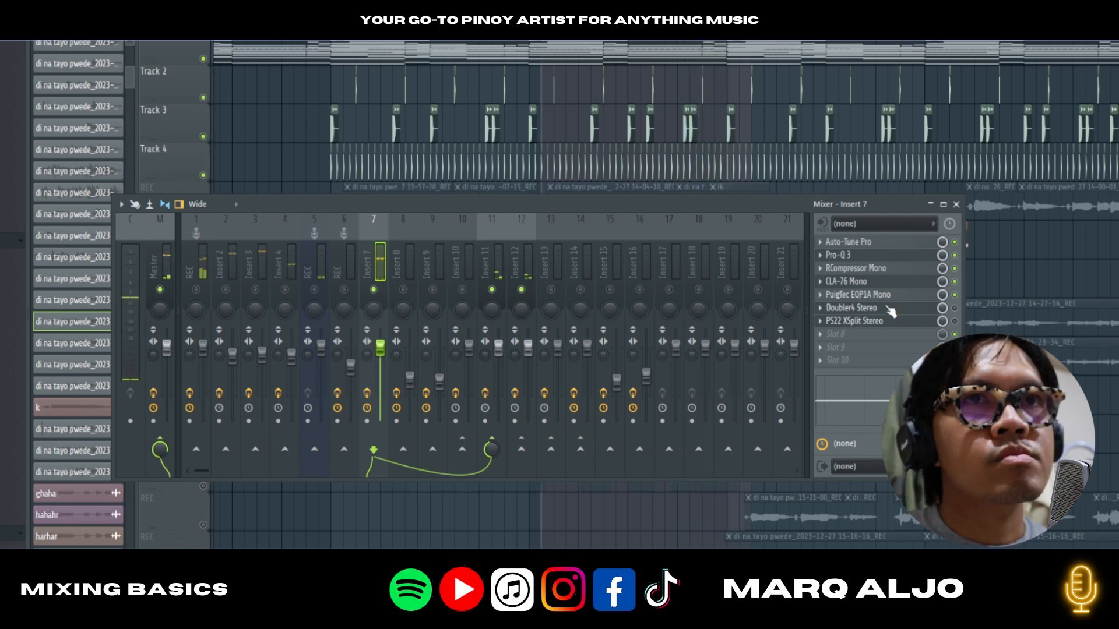
- Turn Doubler4 Stereo back on in Insert 7, review its doubling settings, and close the plugin
click(888, 310)
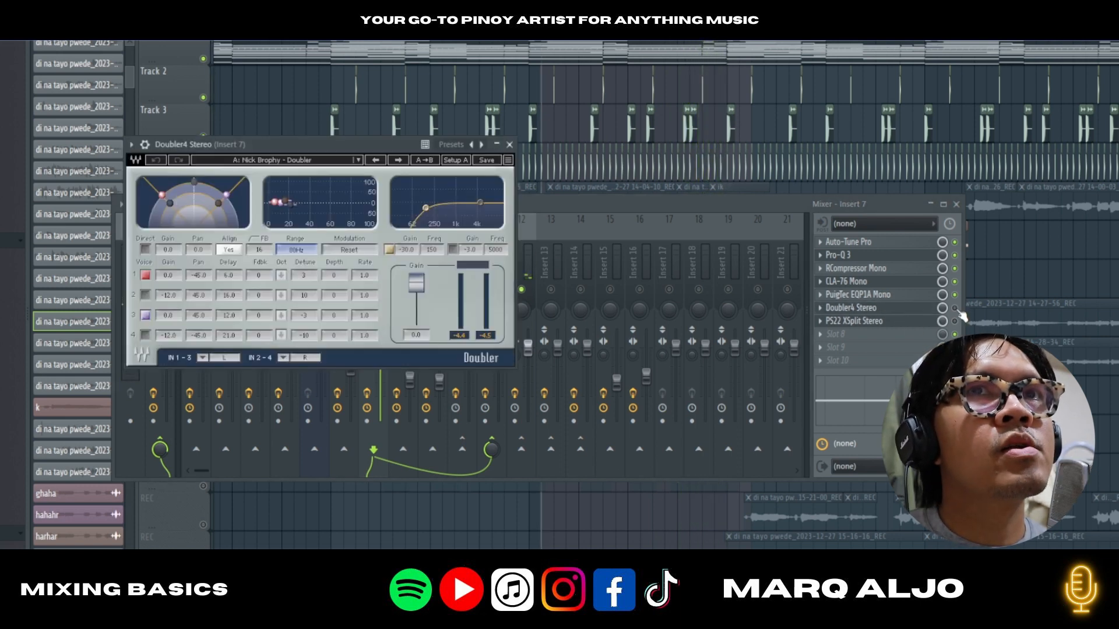
click(955, 309)
drag(296, 142, 481, 111)
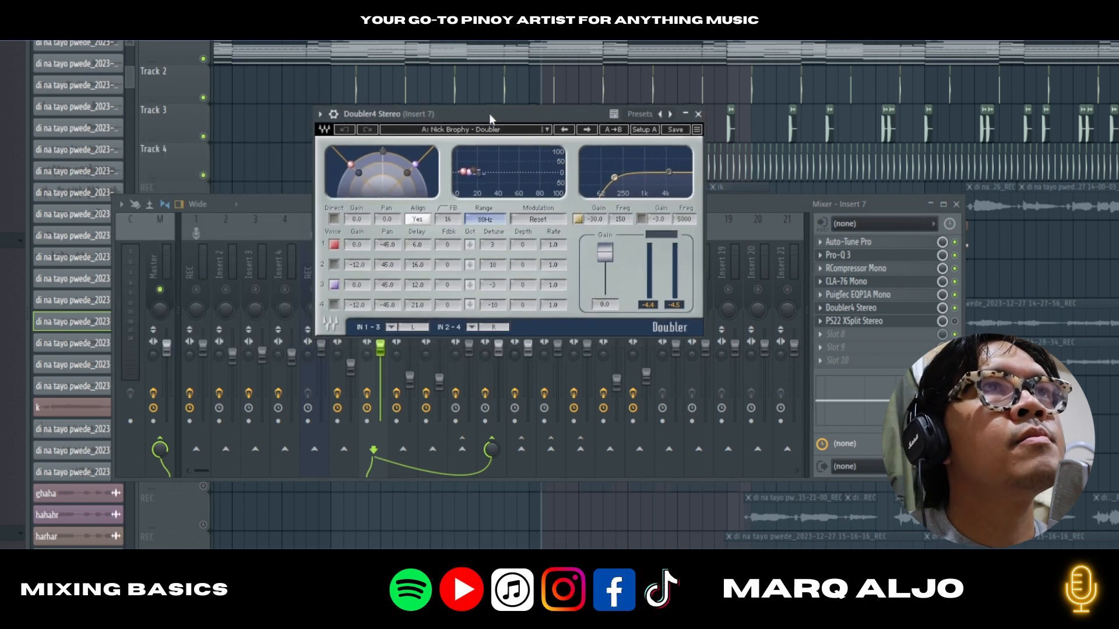
drag(491, 116, 434, 64)
click(639, 65)
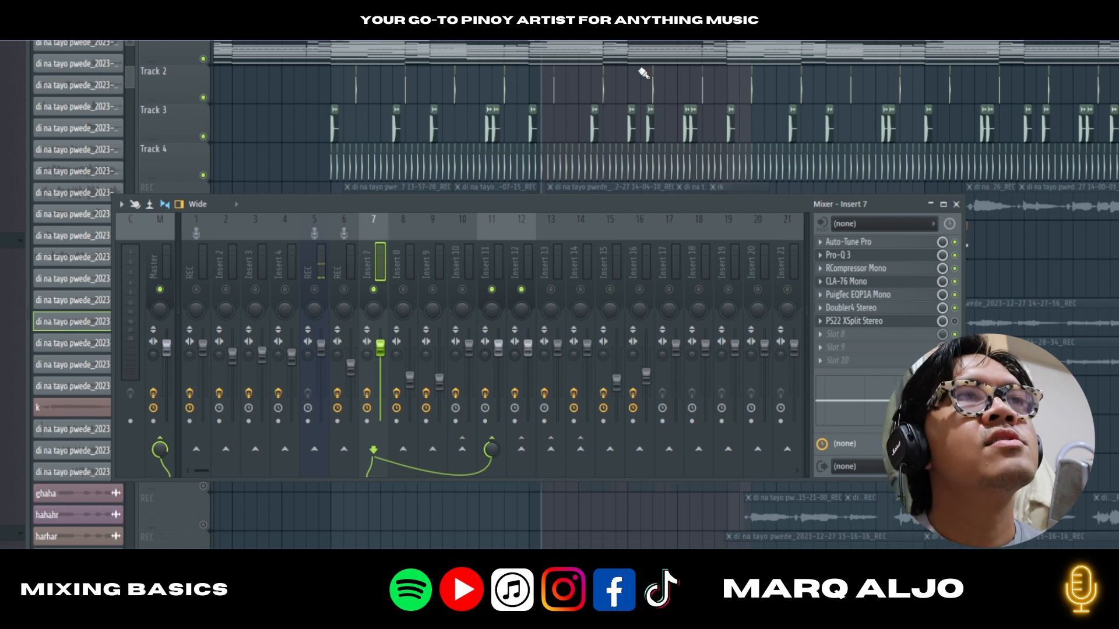
- Audition the vocal with Insert 7's effects from Auto-Tune Pro through Doubler4 Stereo active
key(space)
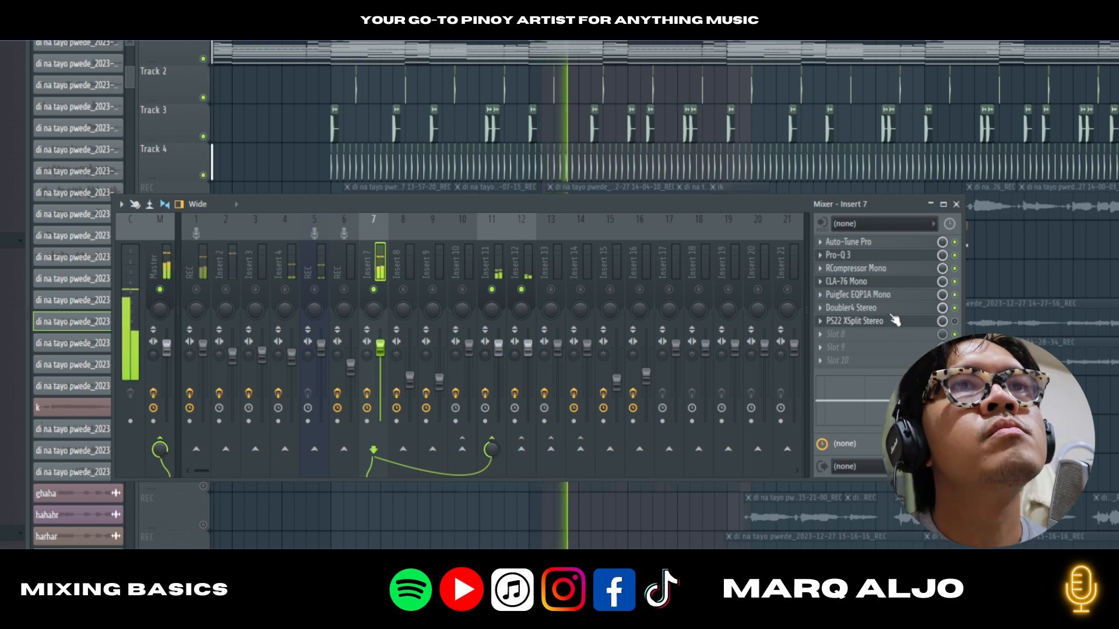
key(space)
key(space)
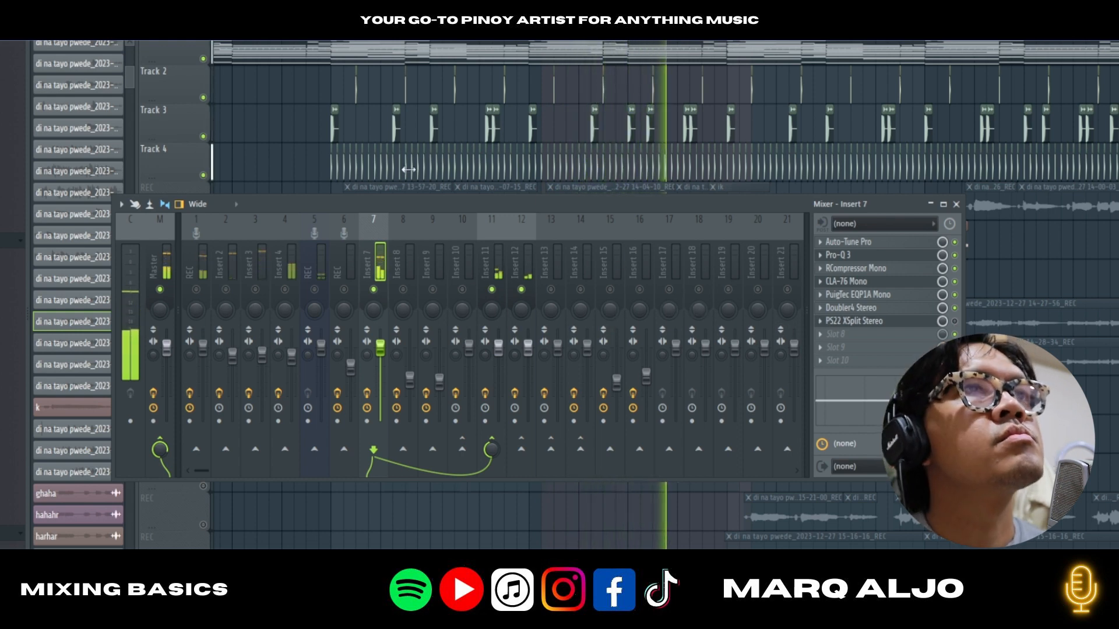
key(space)
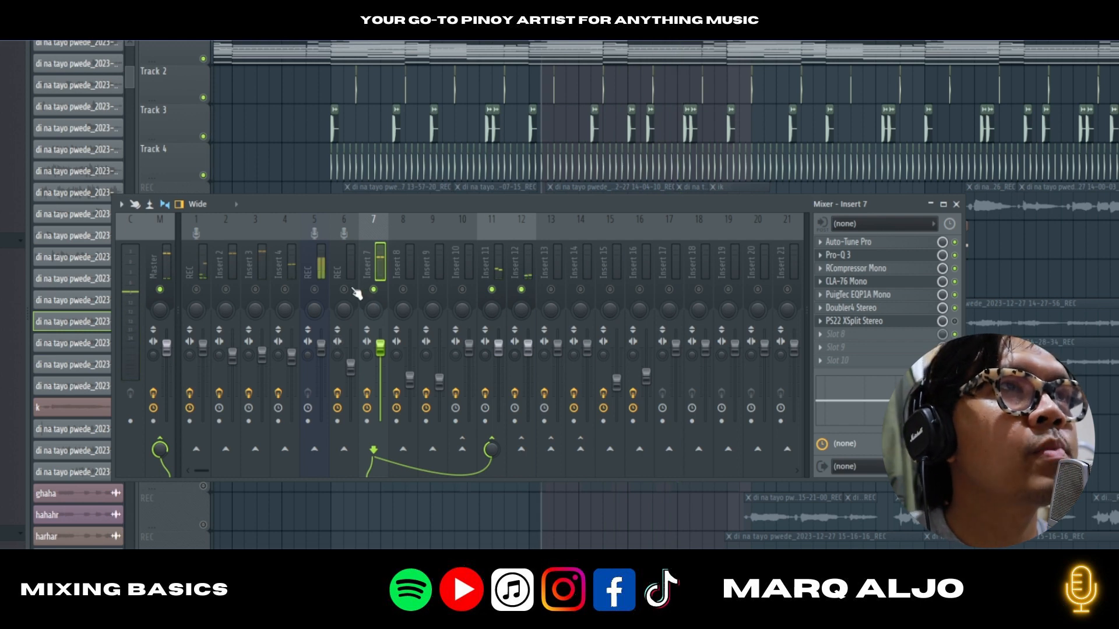
- Enable the REC mixer track 6 and unmute the first REC track in the playlist during playback
click(344, 289)
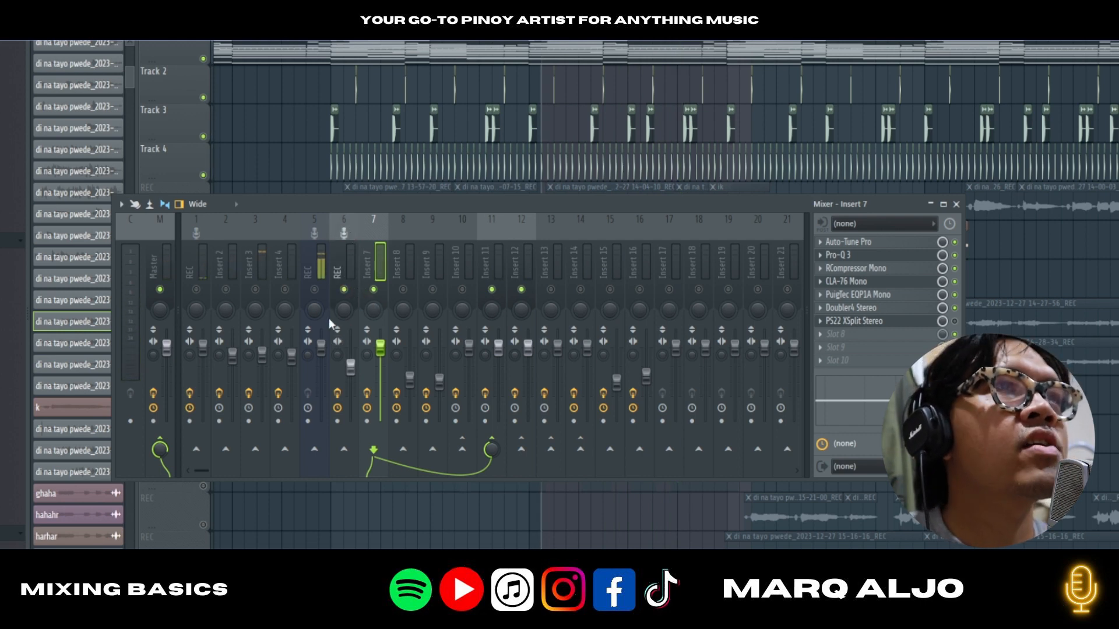
key(space)
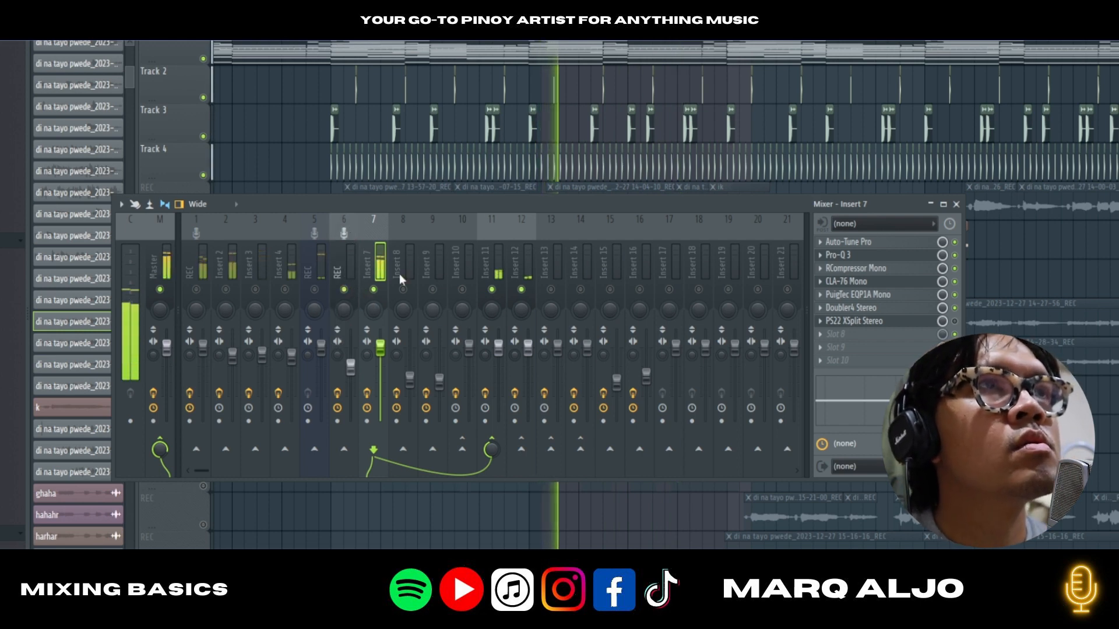
right_click(283, 145)
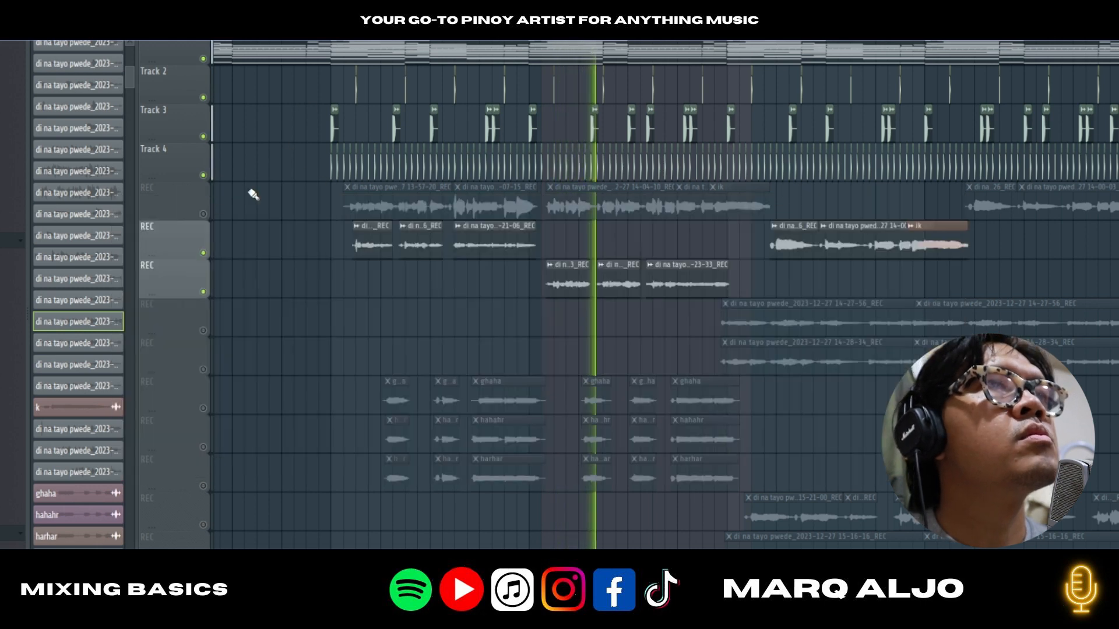
click(204, 213)
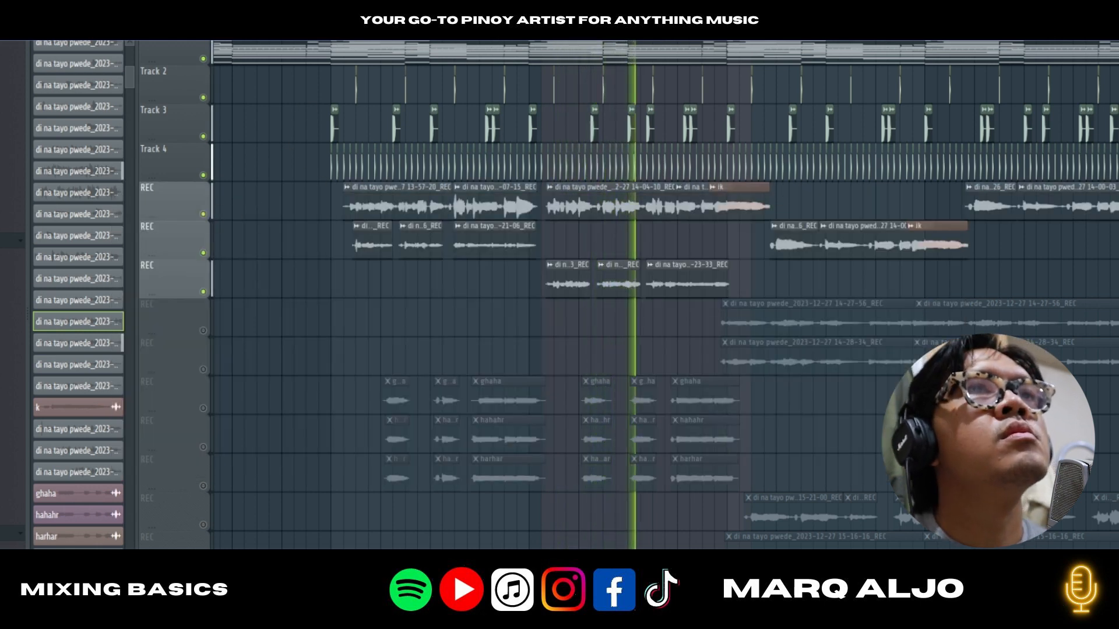
- Lower Insert 7's volume fader in the mixer to balance it against the main vocal on track 6
key(F9)
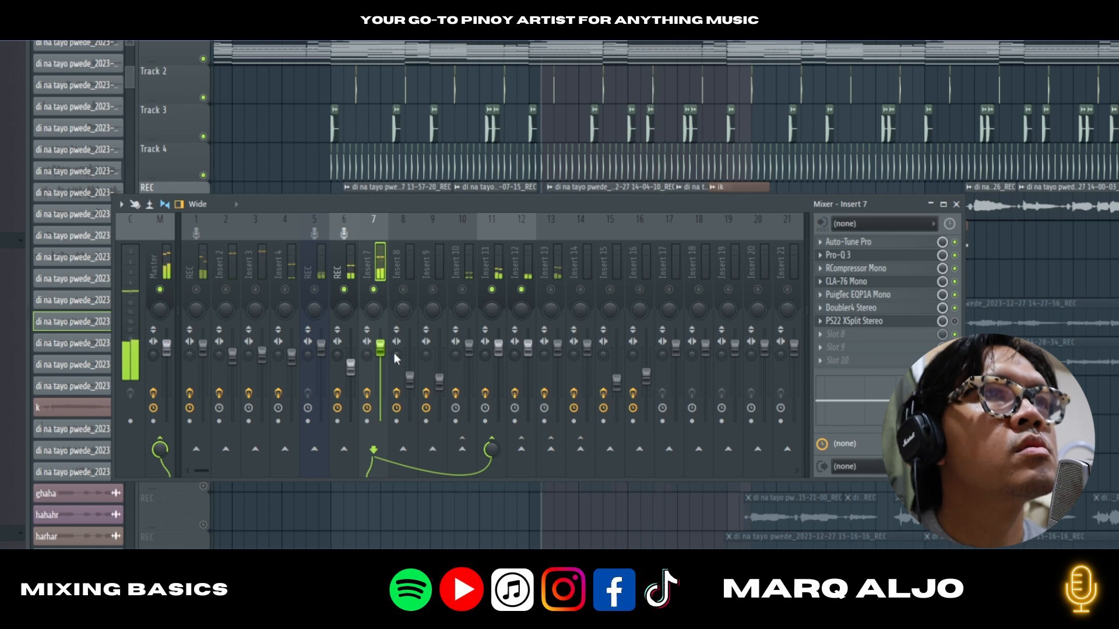
drag(383, 350, 383, 373)
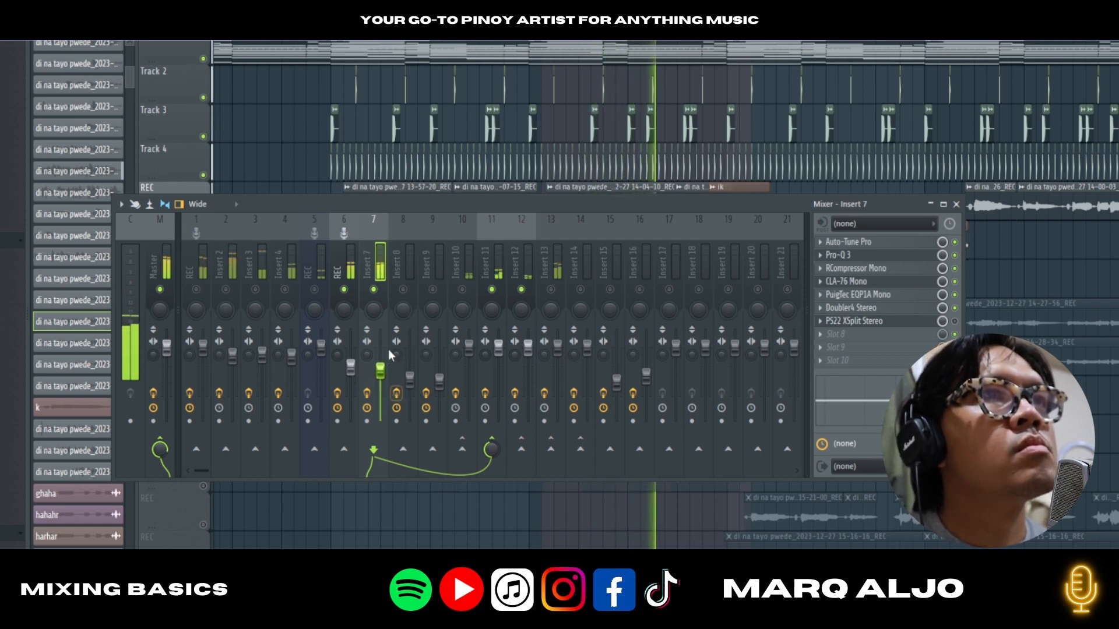
key(space)
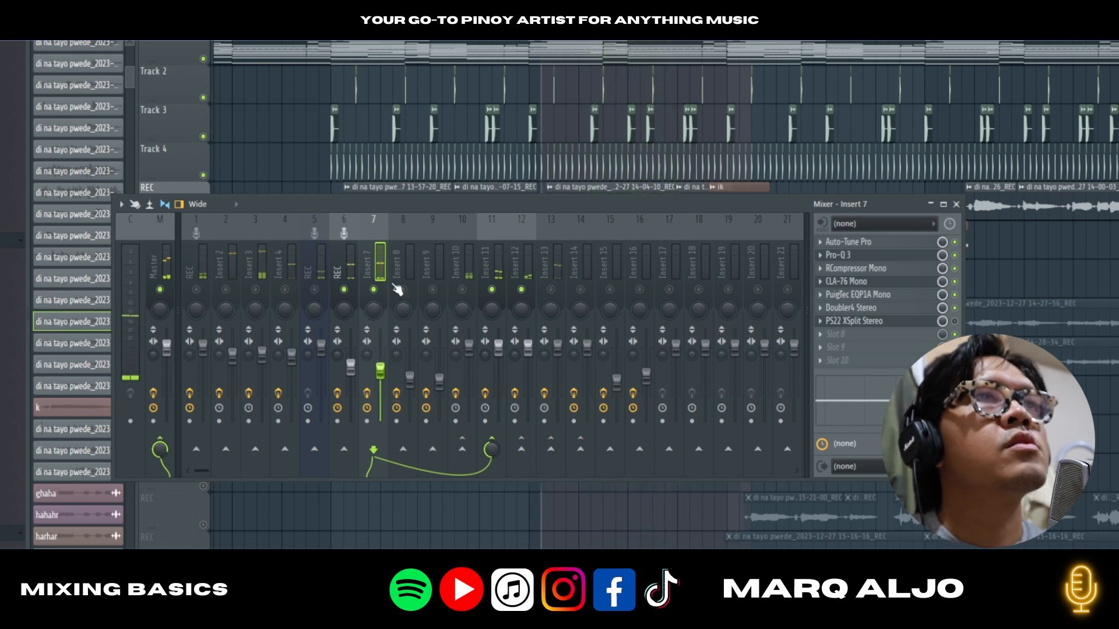
- Check the effects and send routing of Inserts 12, 7 and 11 in the mixer
click(527, 260)
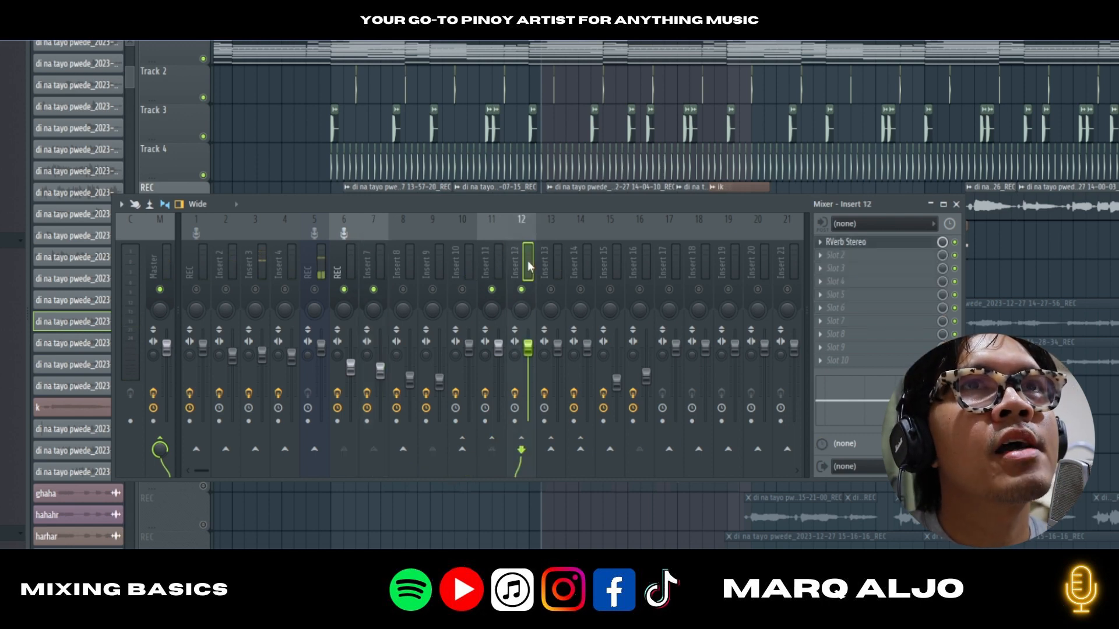
click(480, 259)
click(377, 264)
click(494, 254)
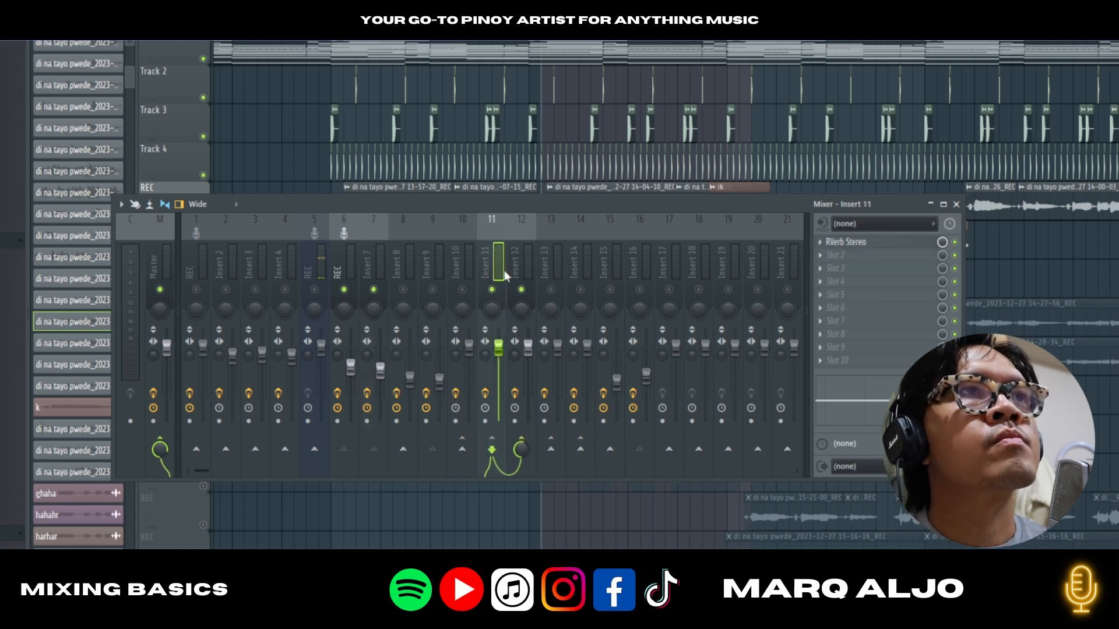
- Unmute all mixer tracks during playback and audition the full beat with the vocals, selecting the REC track 6
key(space)
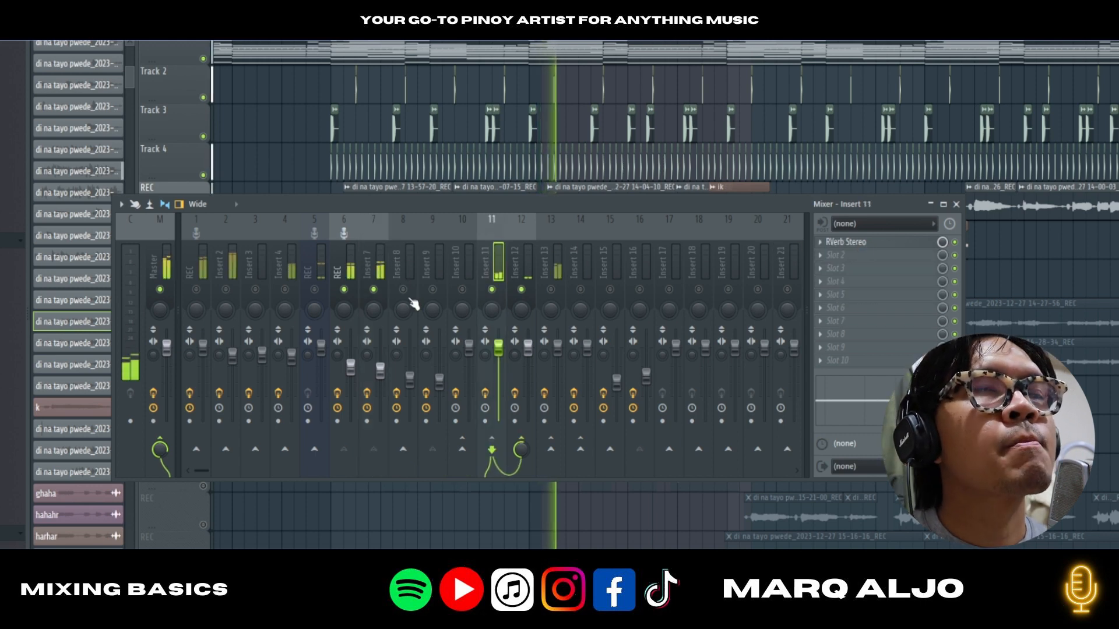
right_click(314, 290)
right_click(315, 290)
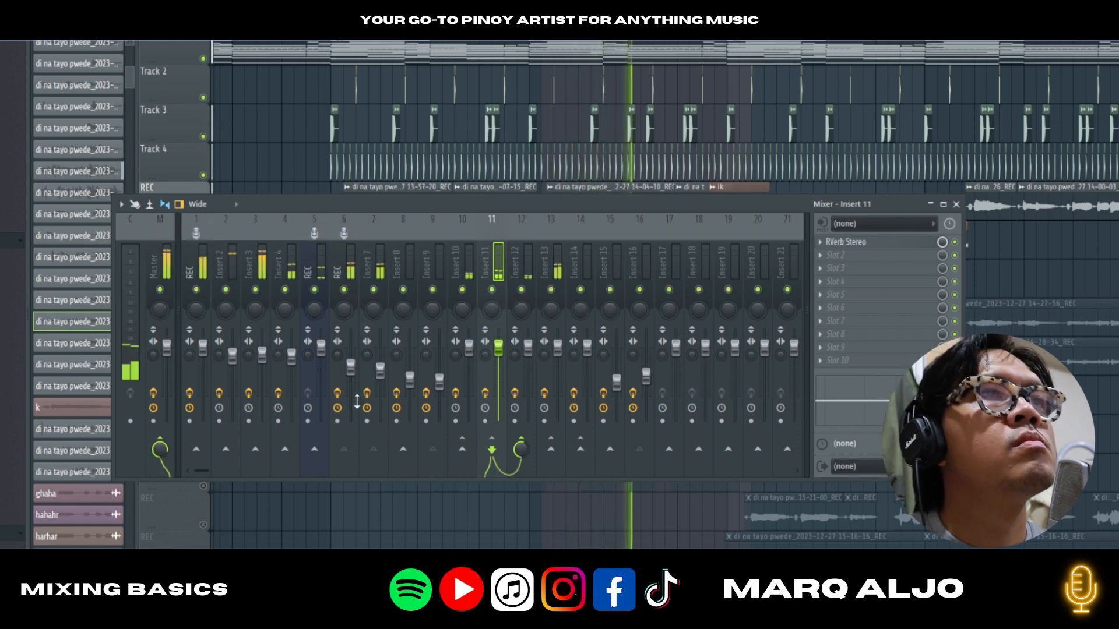
click(350, 366)
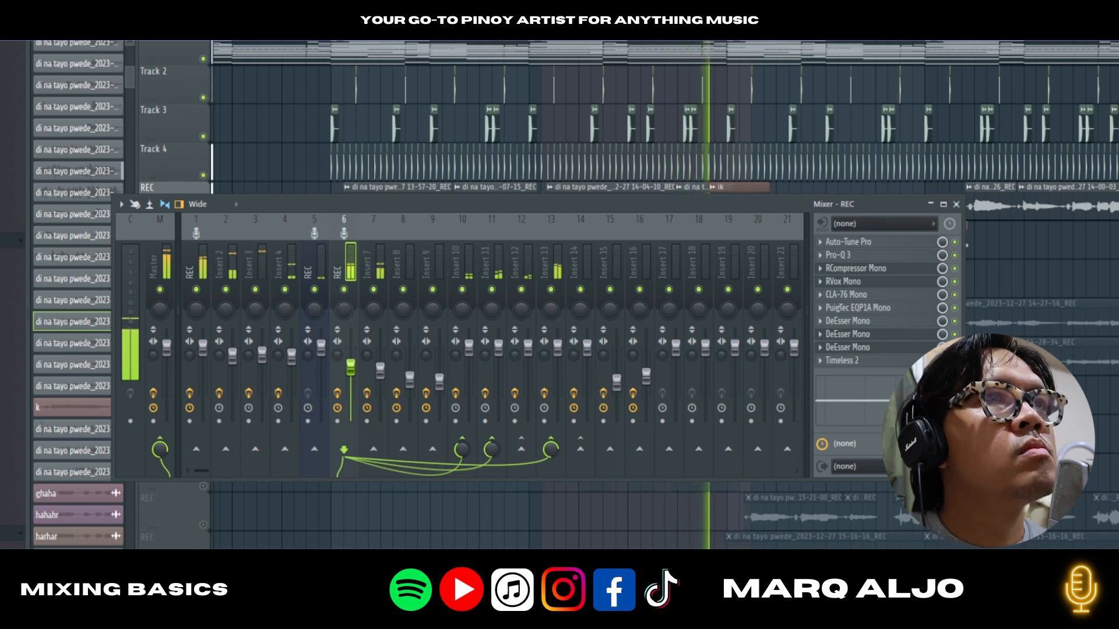
key(space)
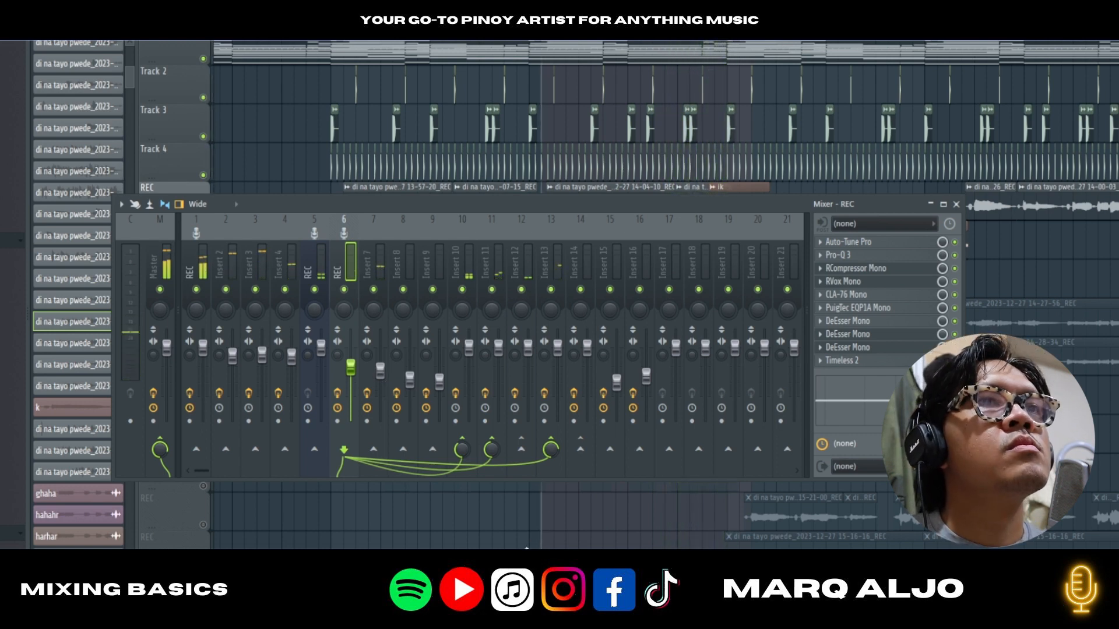
- Unmute the three REC playlist tracks holding the ghaha, hahahr and harhar clips, and adjust the playlist's snap setting
key(F9)
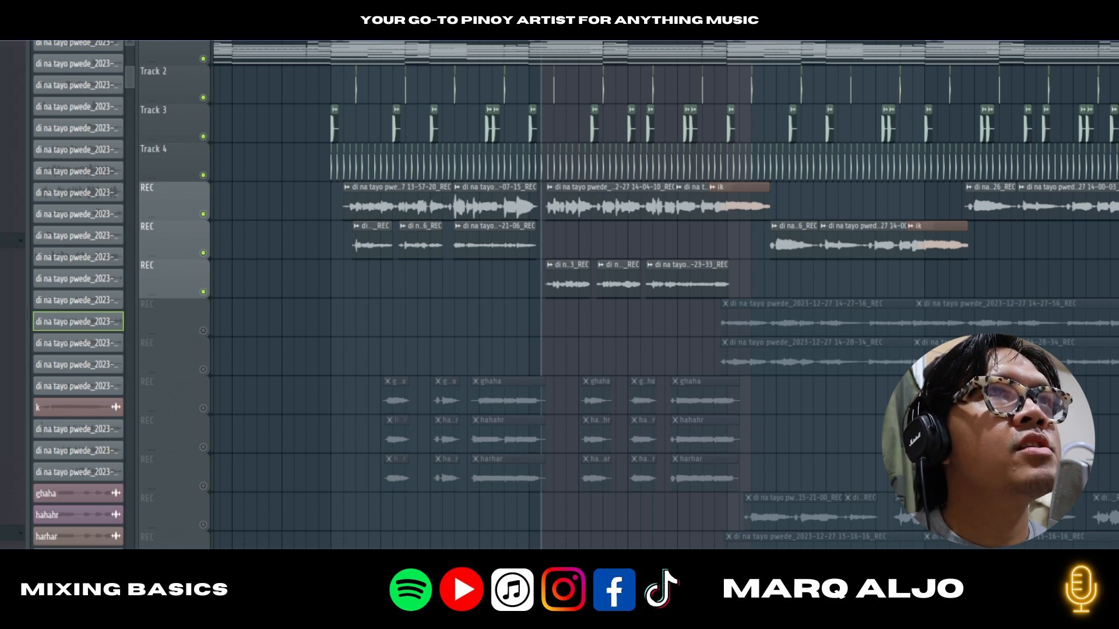
click(203, 408)
click(203, 447)
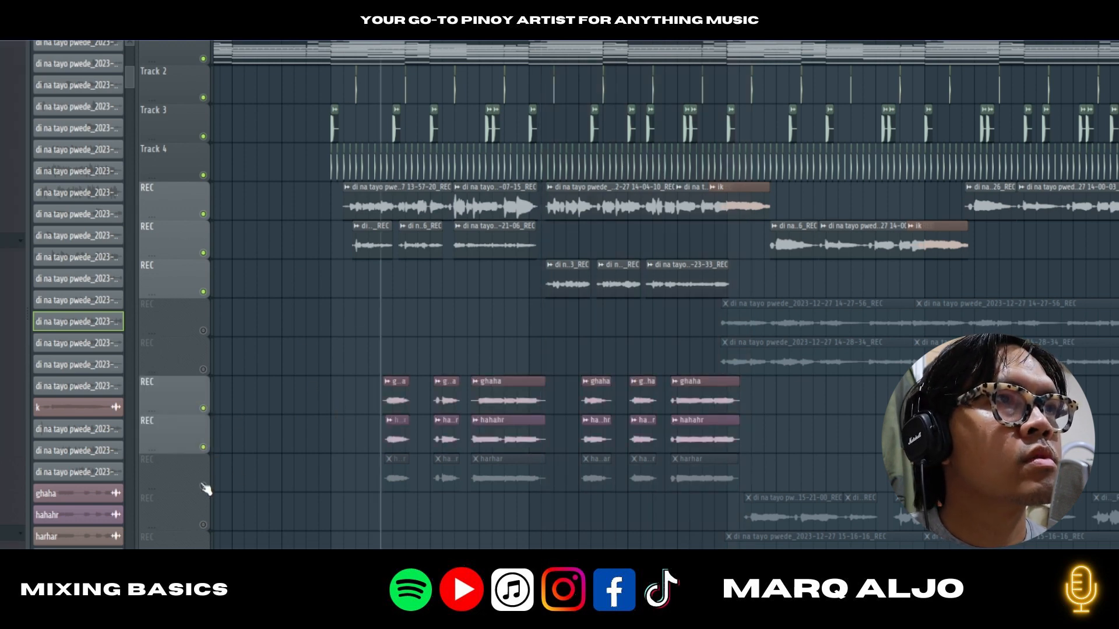
click(203, 486)
click(36, 5)
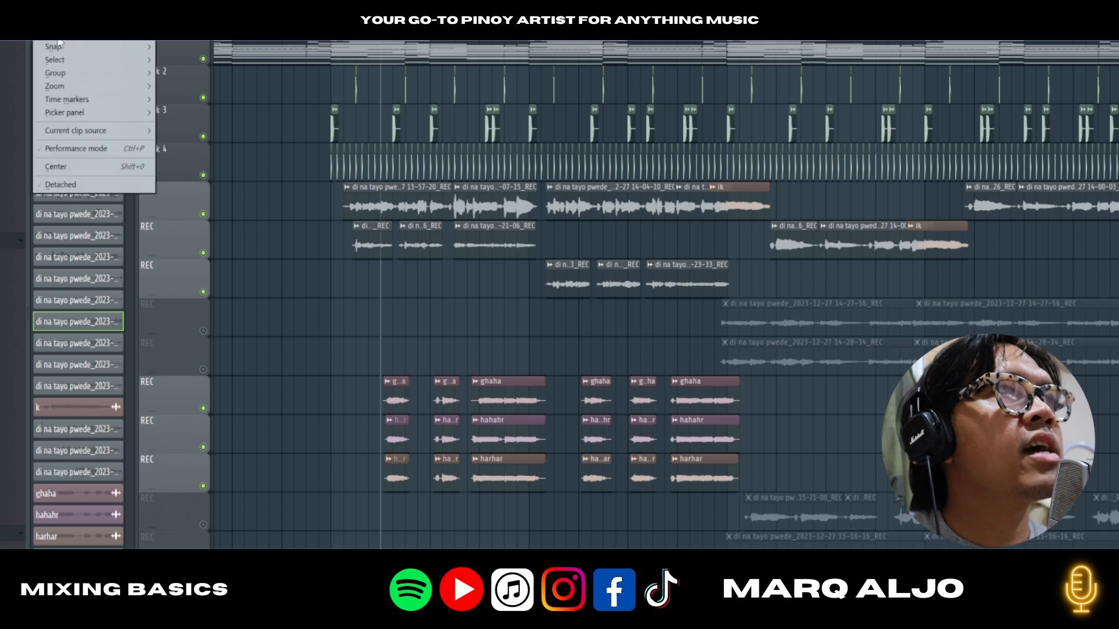
mouse_move(64, 51)
click(200, 66)
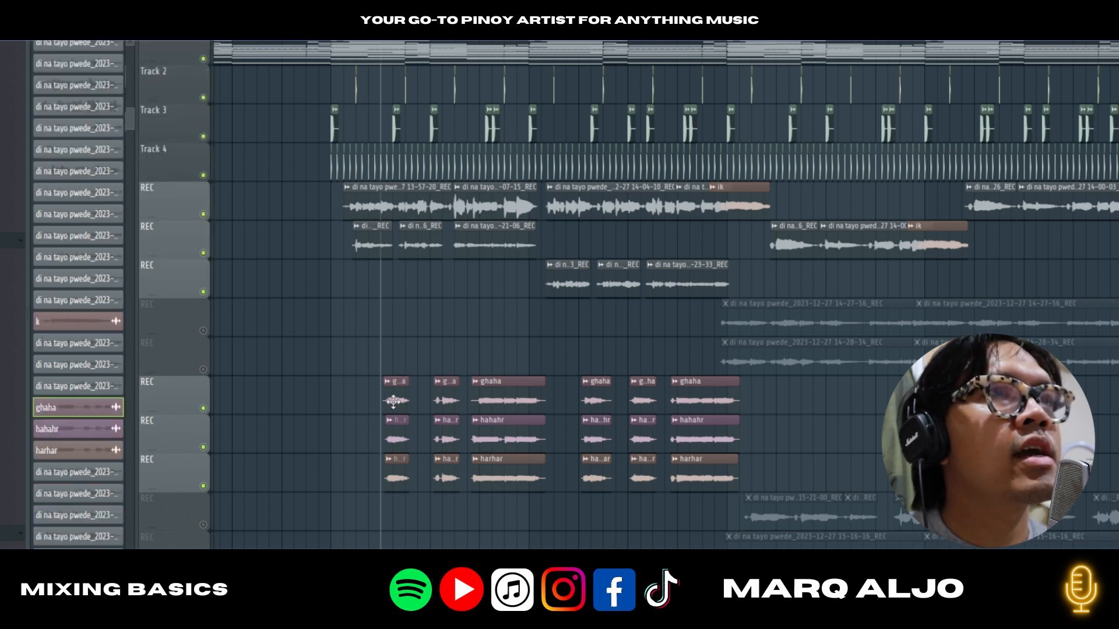
- Open the ghaha clip's channel settings and inspect its Insert 9 effects and routing to Insert 11 in the mixer
double_click(396, 400)
click(408, 54)
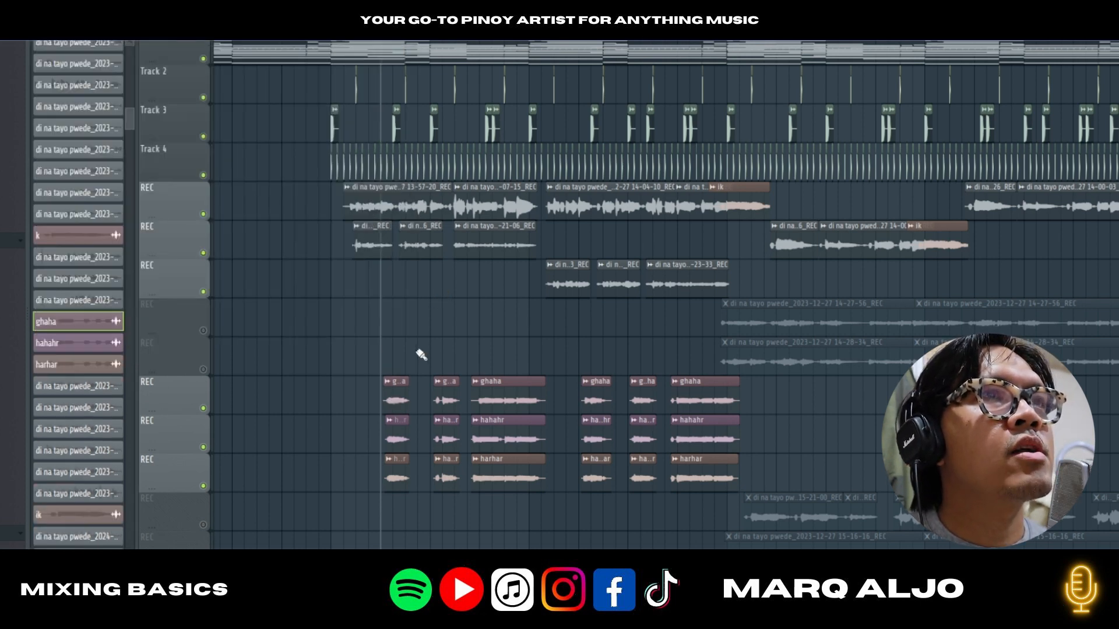
scroll(420, 354, up, 4)
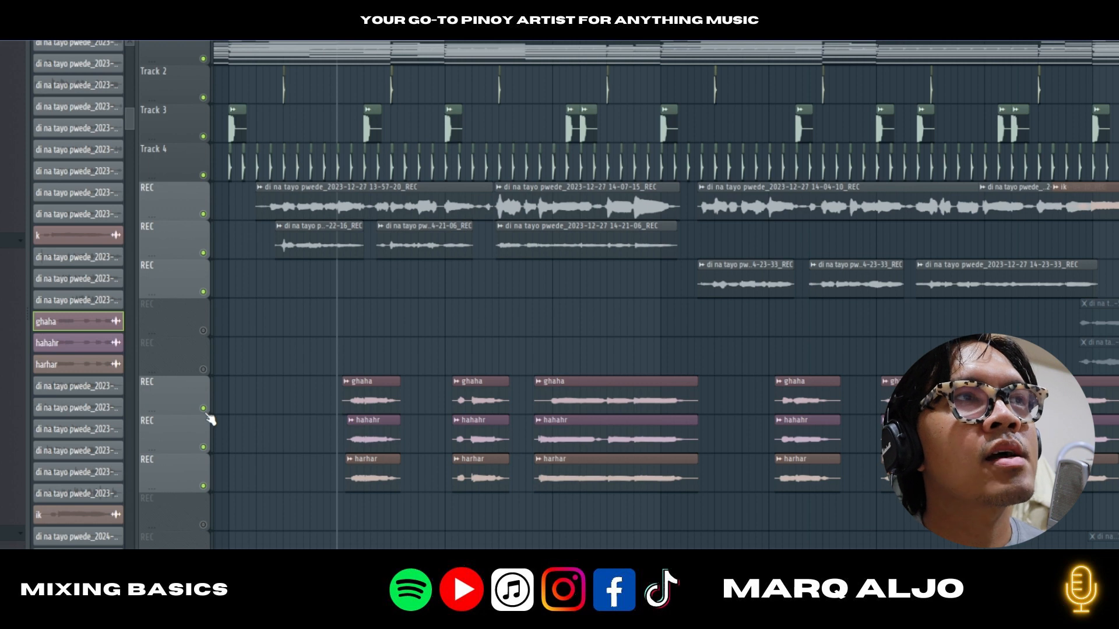
double_click(368, 390)
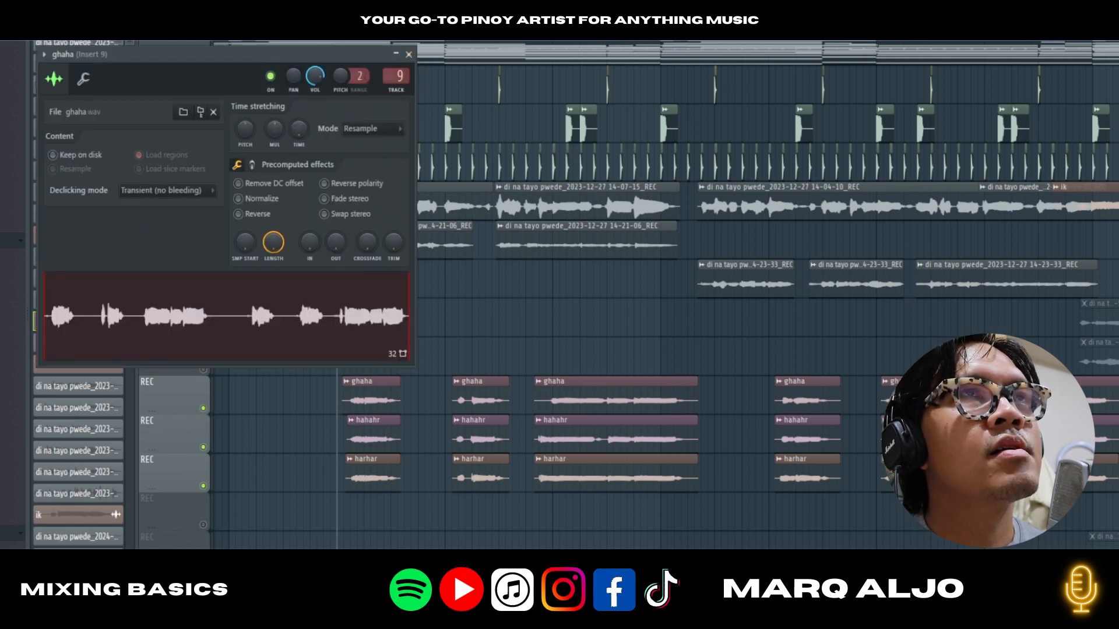
key(F9)
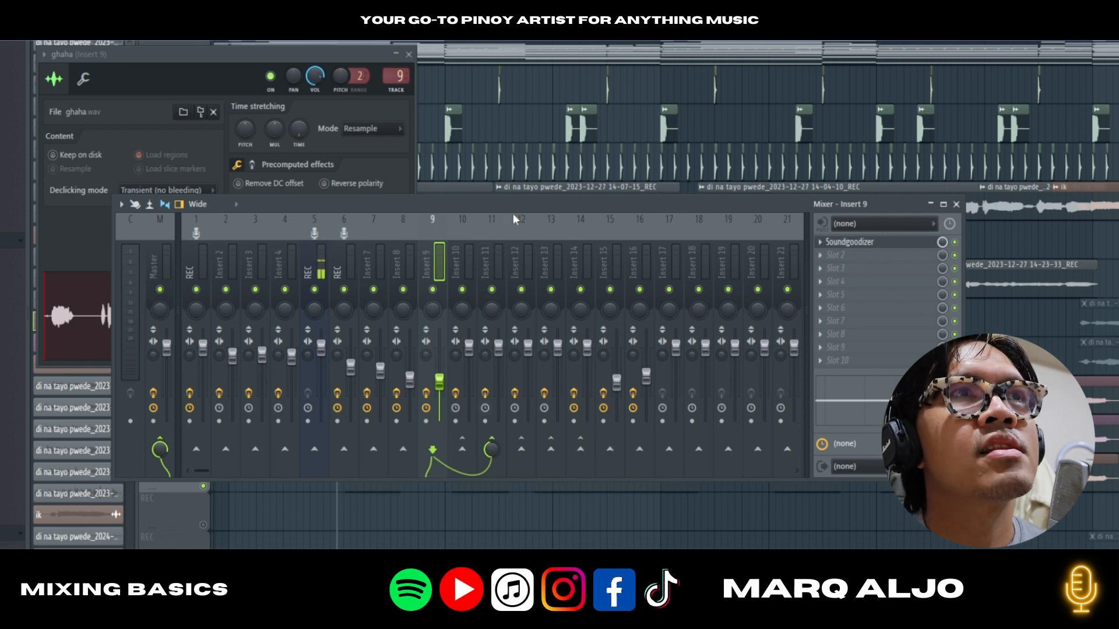
click(494, 262)
click(432, 268)
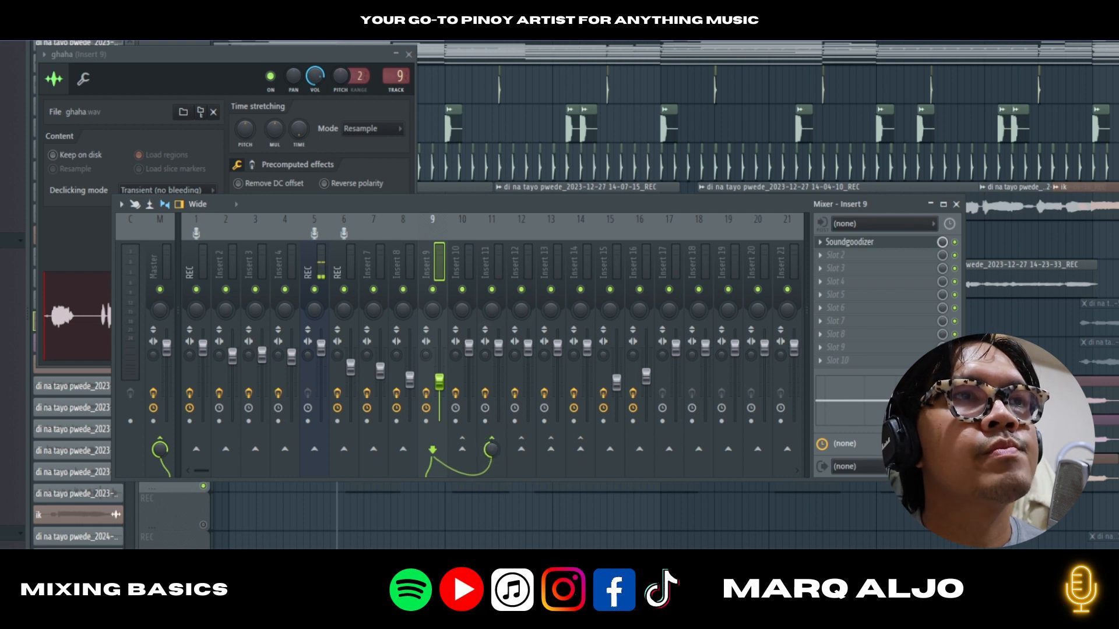
click(505, 532)
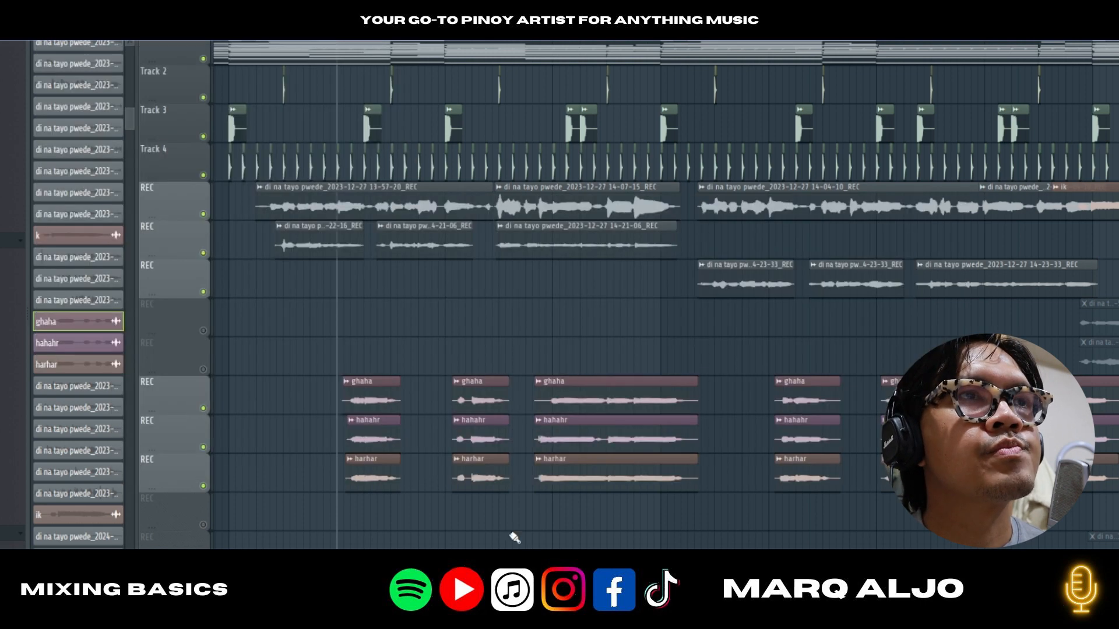
- Review the panning in the channel settings of the ghaha, hahahr and harhar clips, and close the windows
double_click(366, 401)
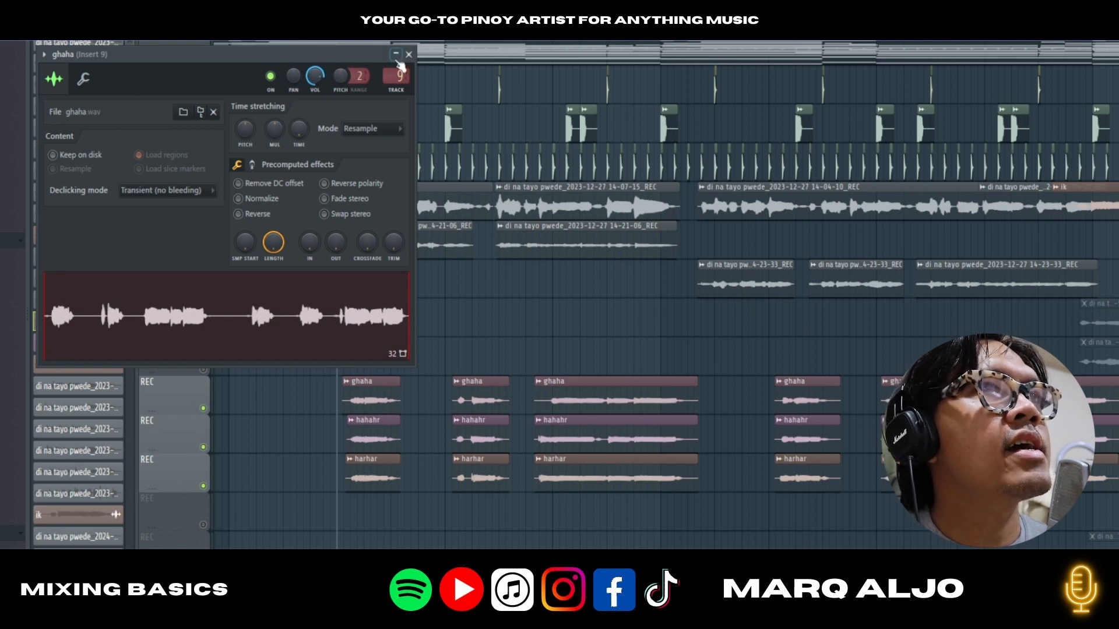
click(409, 55)
click(371, 434)
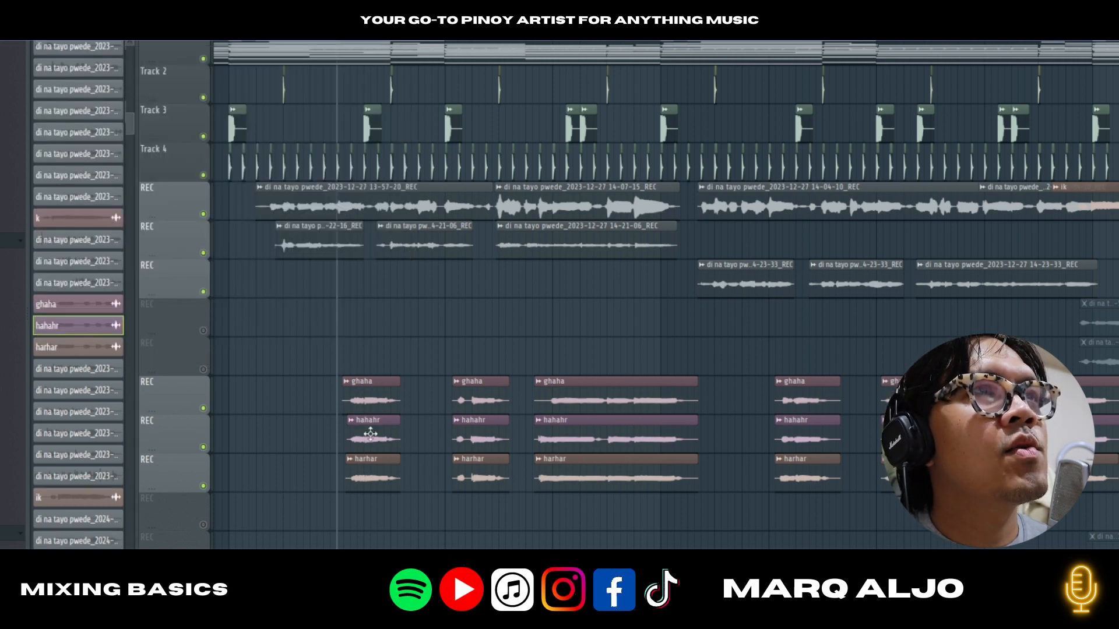
double_click(371, 435)
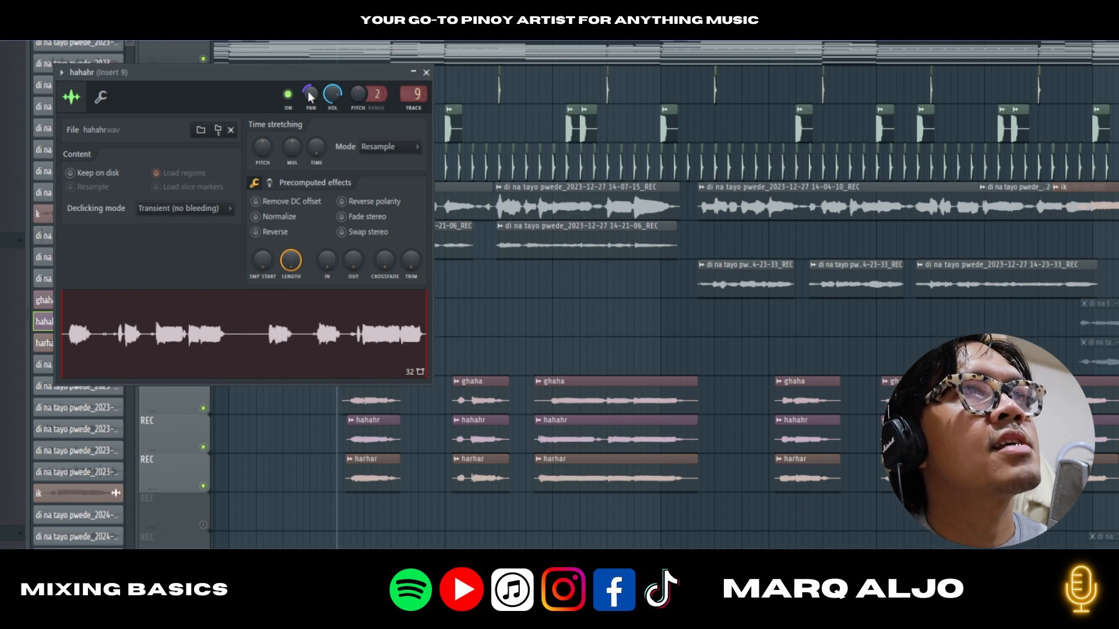
double_click(381, 481)
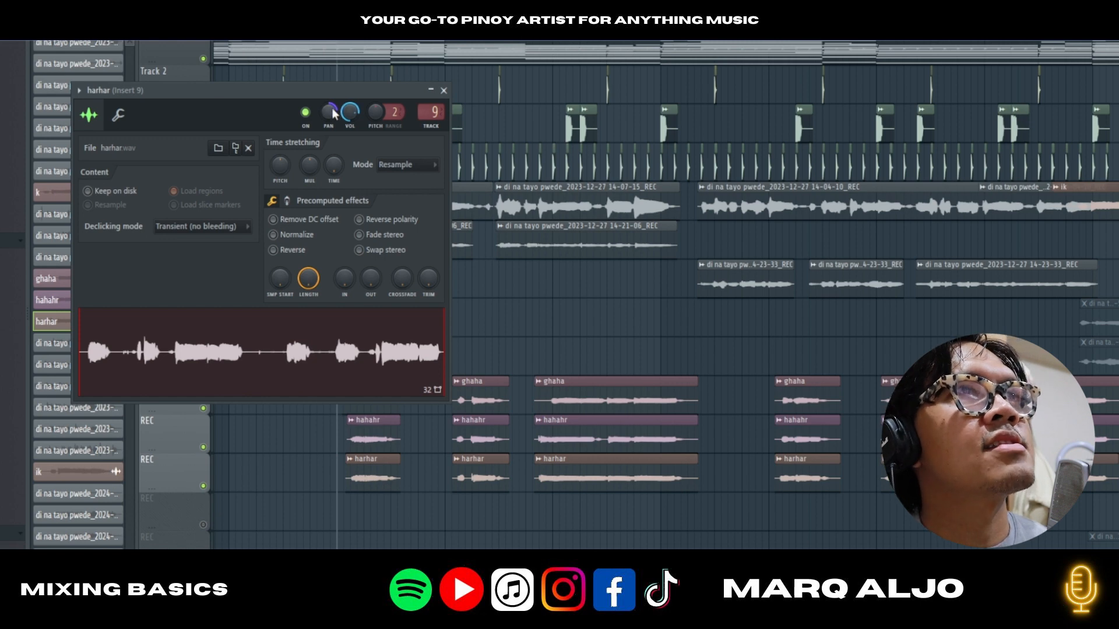
key(Escape)
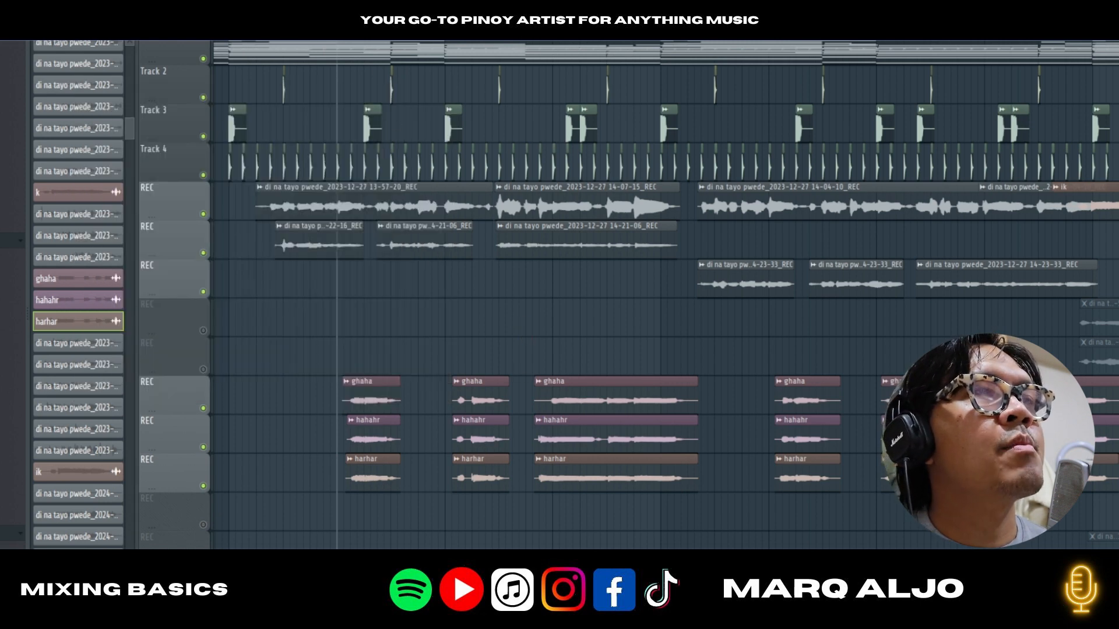
- Audition the song section with the ghaha, hahahr and harhar vocals active and look over the wider arrangement
key(space)
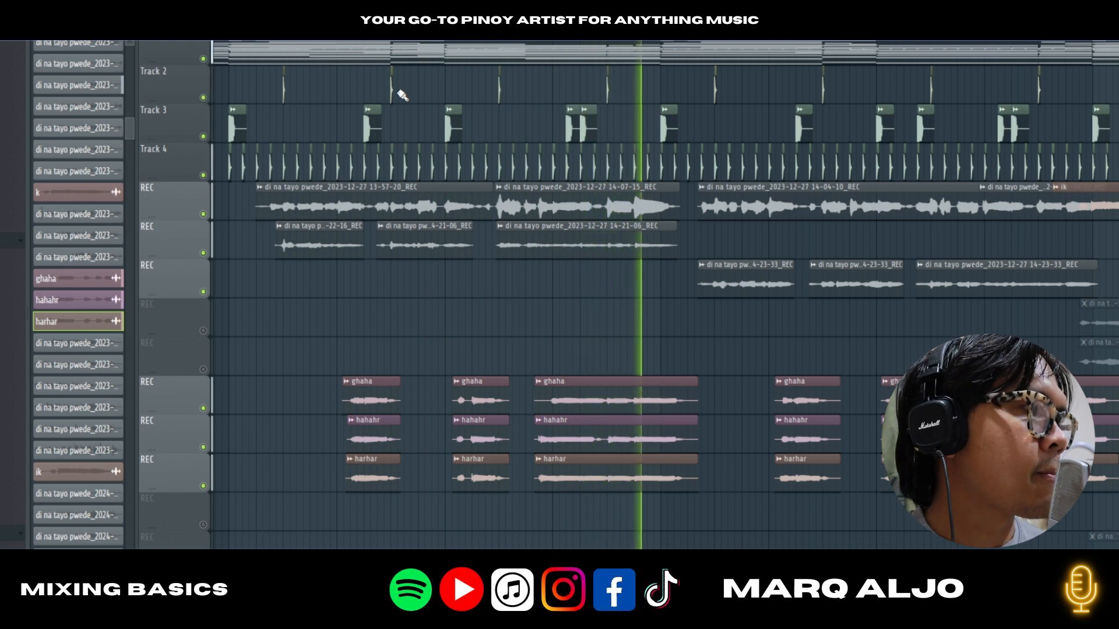
key(space)
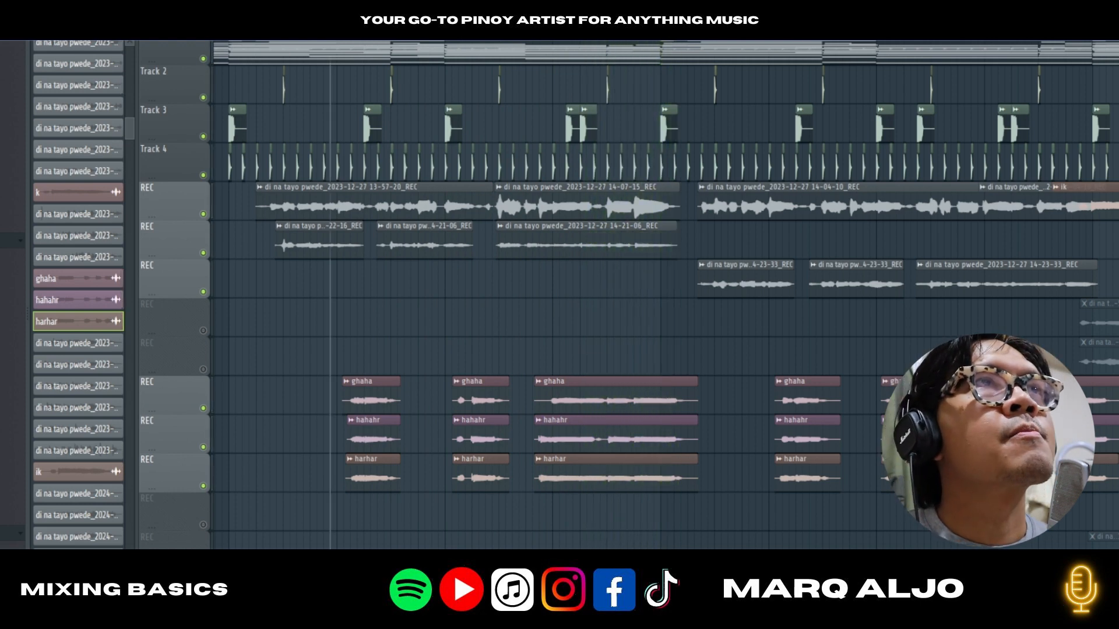
scroll(665, 294, down, 5)
scroll(761, 261, up, 2)
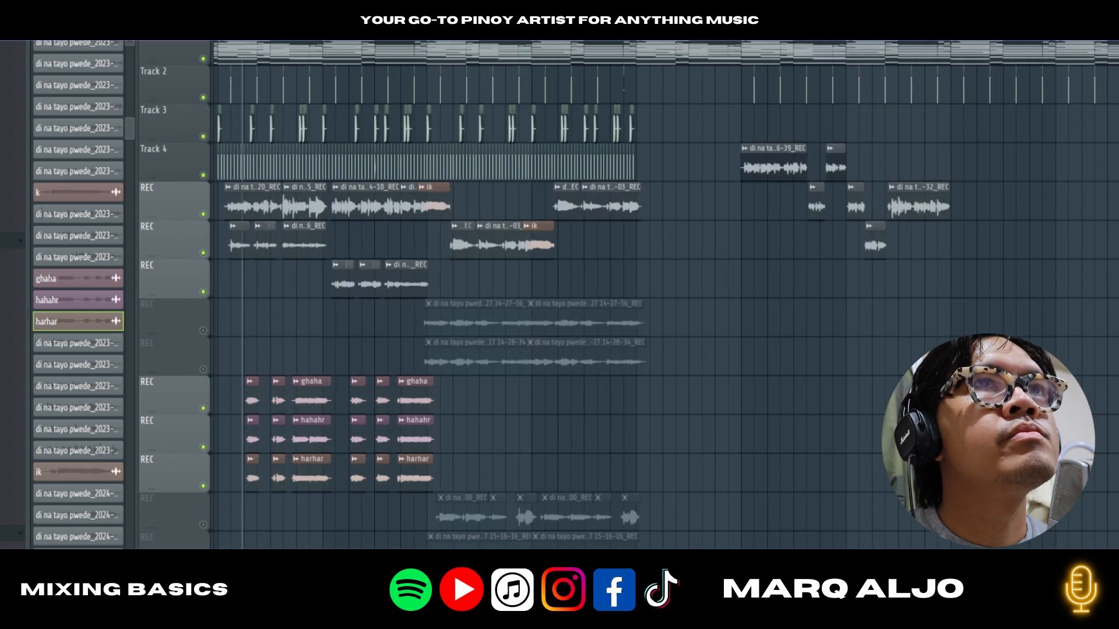